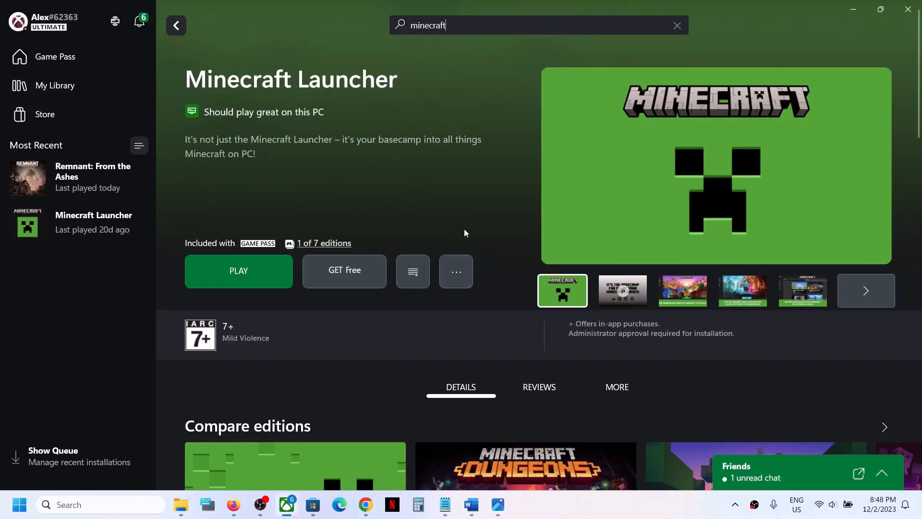
Open the screenshot of the "Something unexpected happened" error to examine it
mouse_move(501, 507)
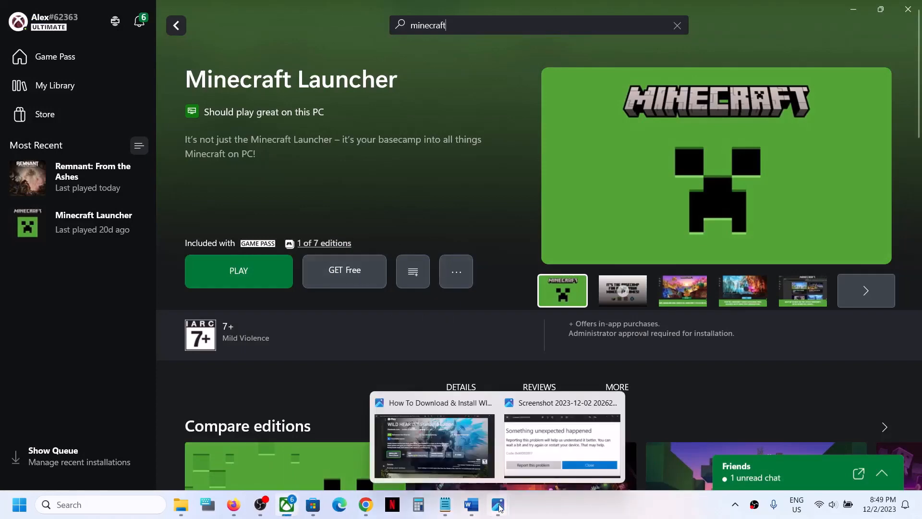
click(550, 449)
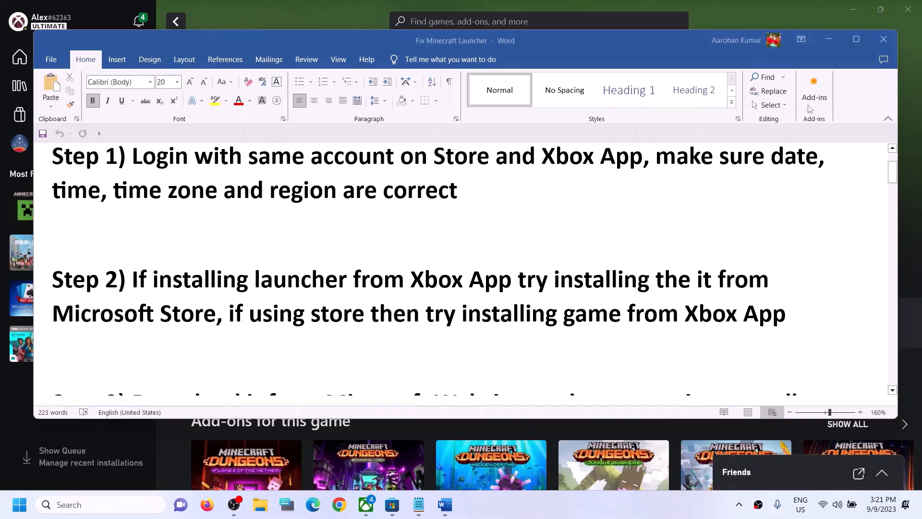
Put the Word instructions away and sign out of the current account in the Xbox app
click(834, 41)
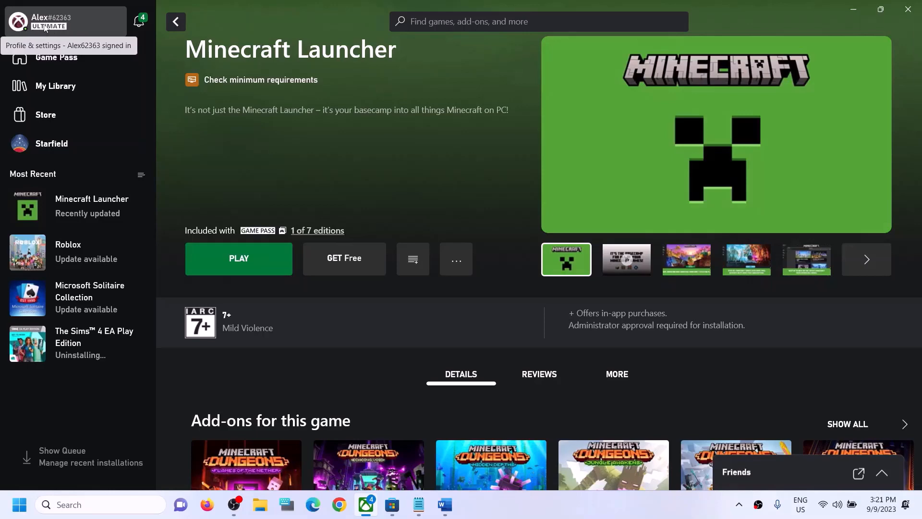
click(44, 28)
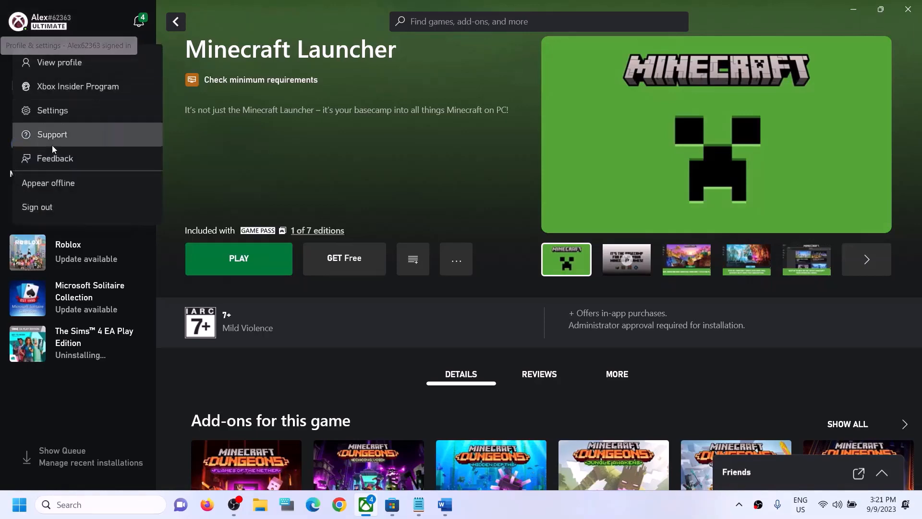
click(39, 206)
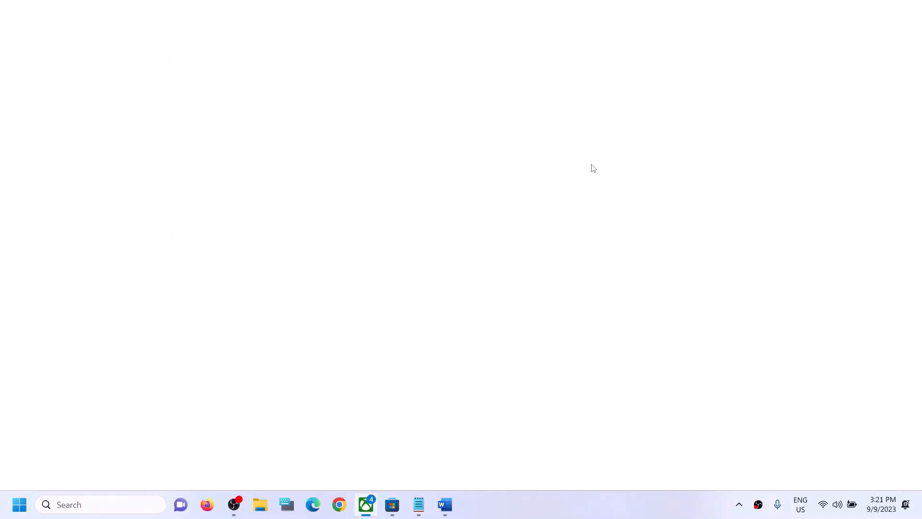
Switch to Microsoft Store and sign out of the current account
click(394, 505)
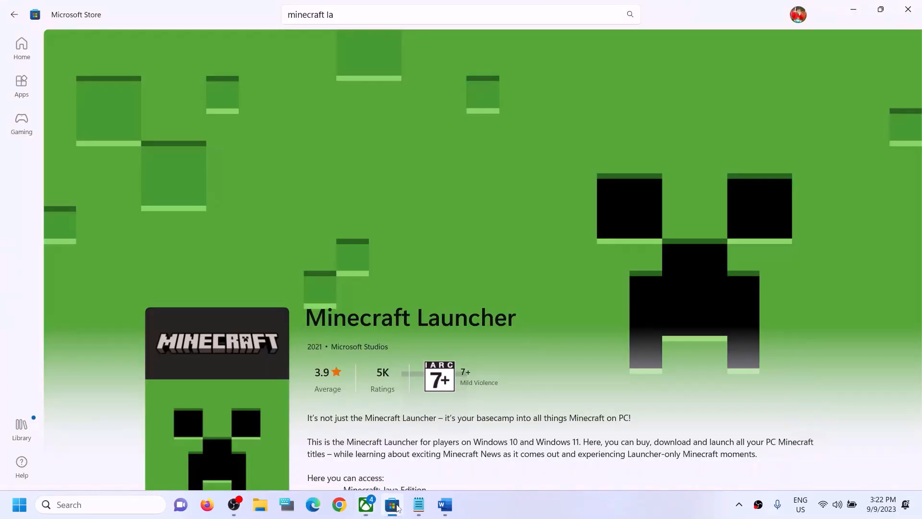
click(799, 18)
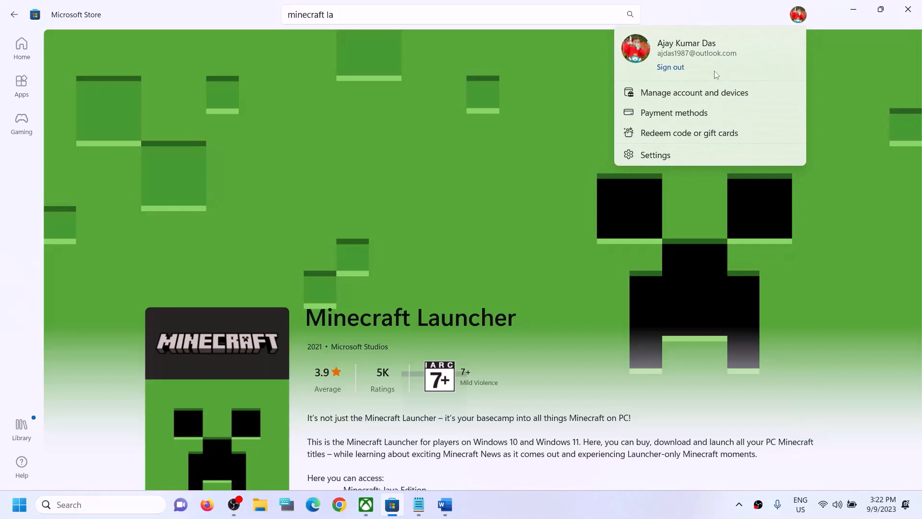
click(673, 67)
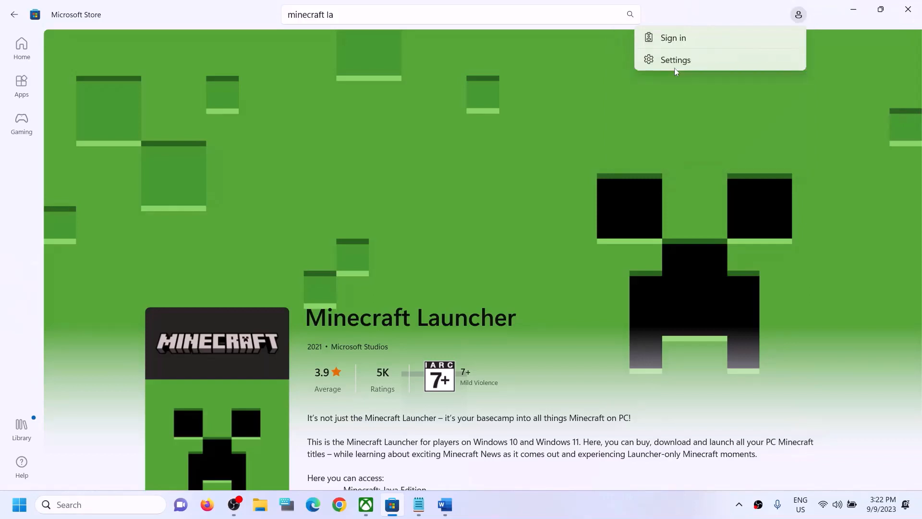
Sign back in to Microsoft Store with the saved Outlook Microsoft account and enter its Windows PIN
click(673, 38)
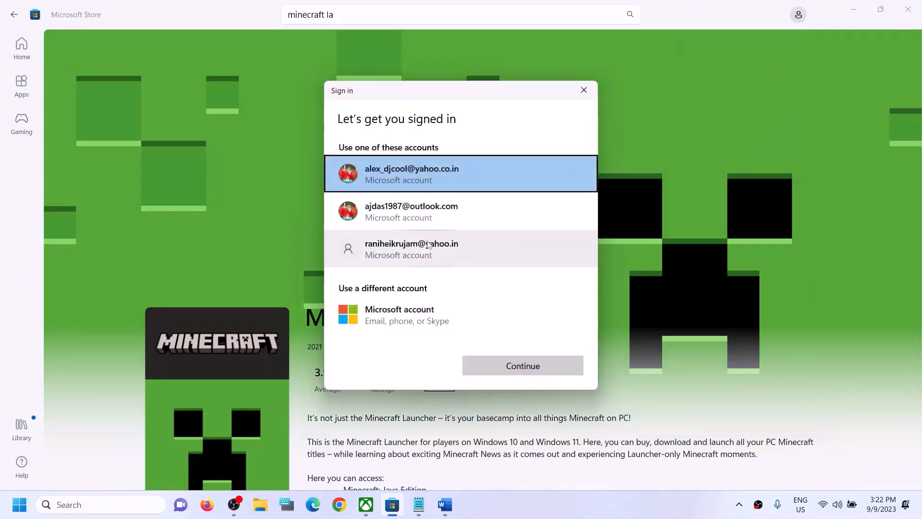
click(399, 217)
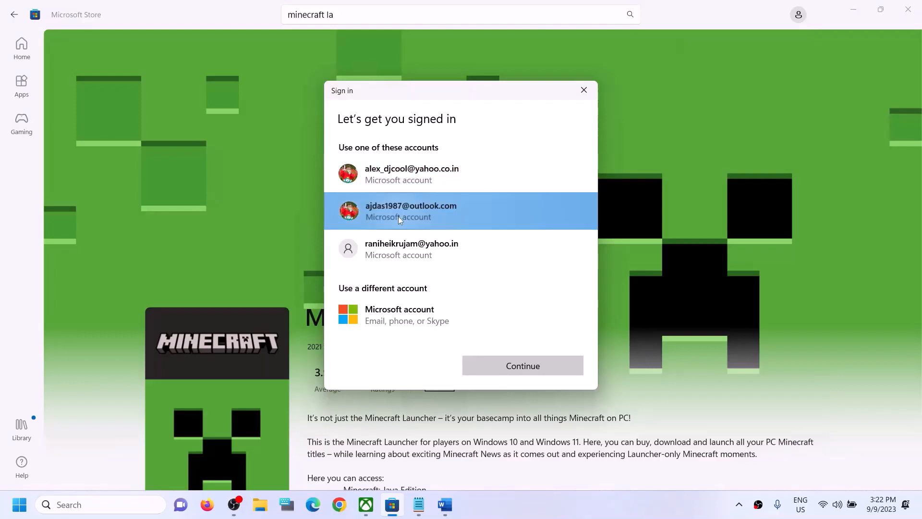
click(509, 367)
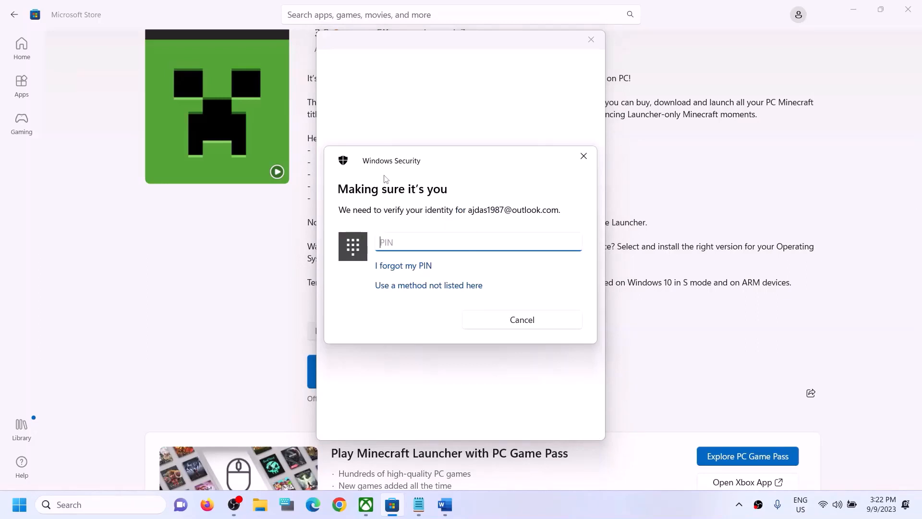
text(••••)
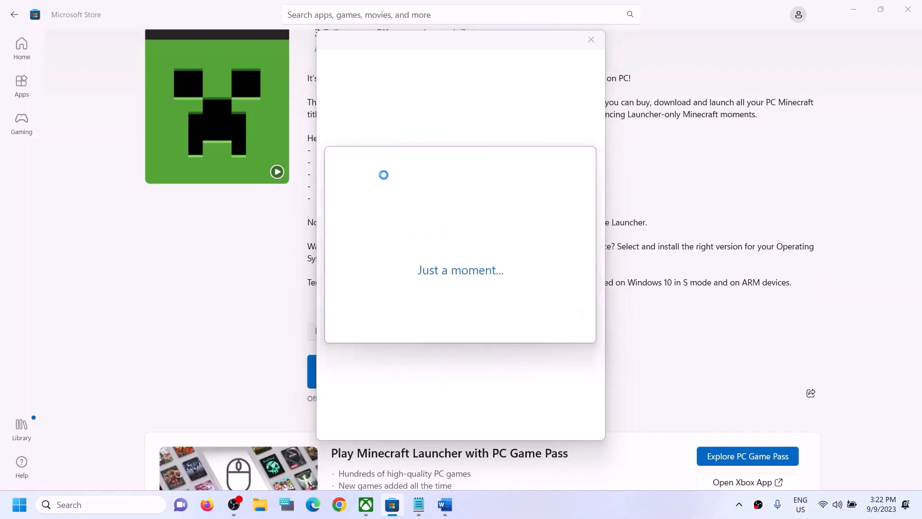
In the Xbox app, start signing in and switch to the same Outlook Microsoft account used in the Store
click(367, 502)
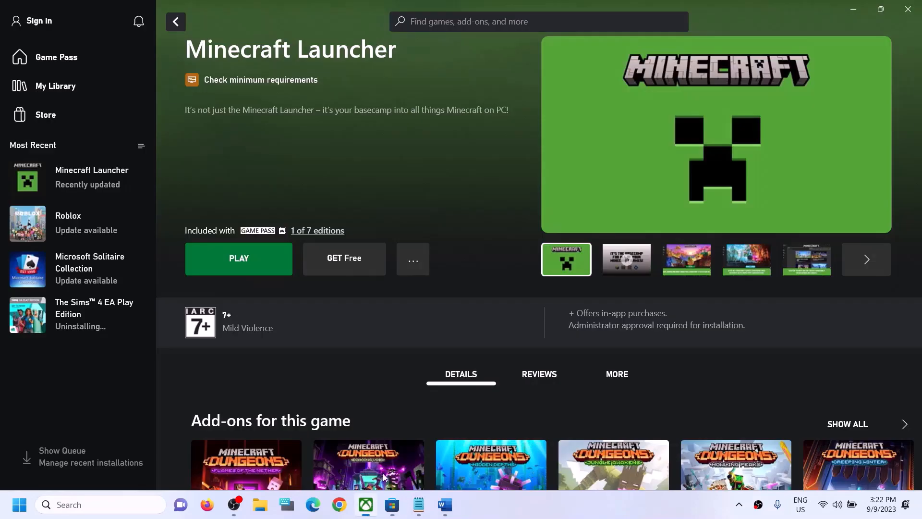
click(42, 27)
click(49, 159)
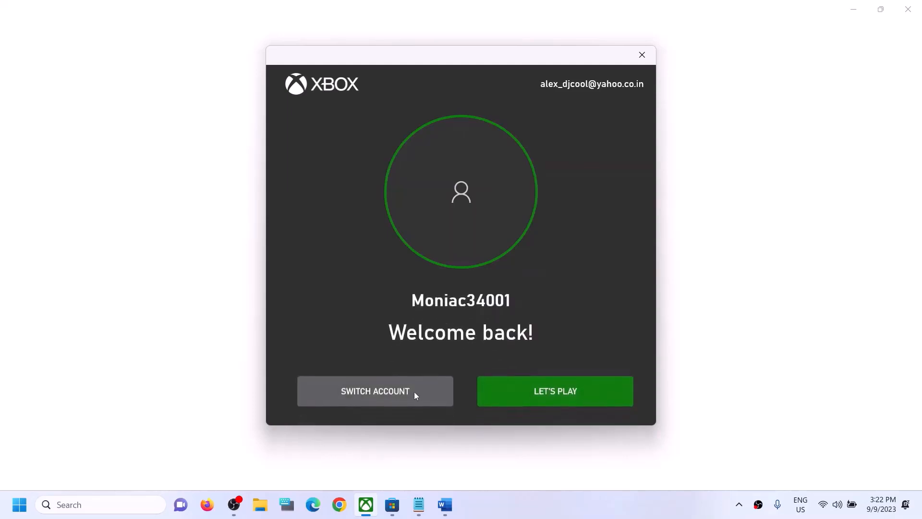
click(376, 396)
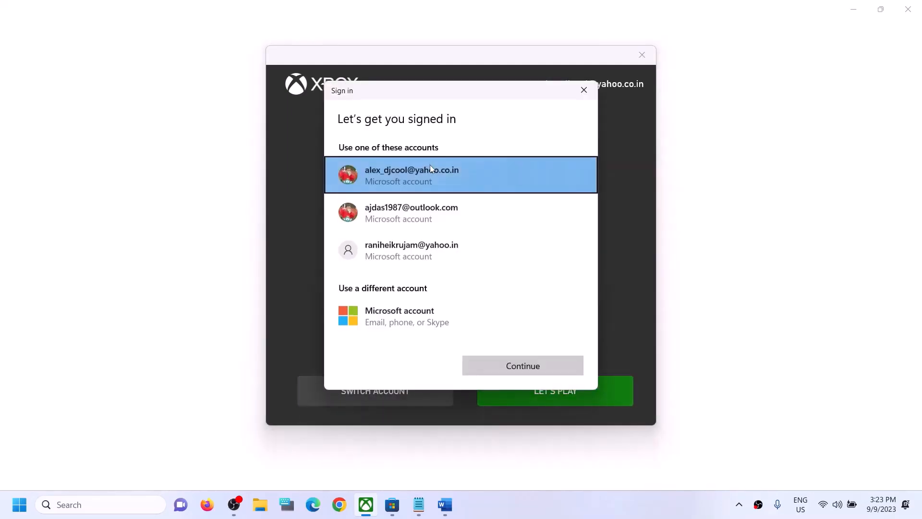
click(407, 216)
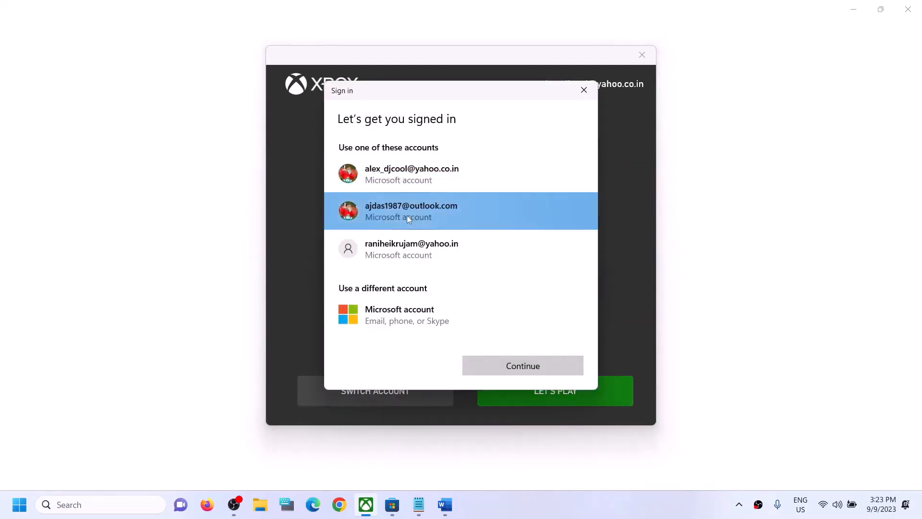
click(540, 365)
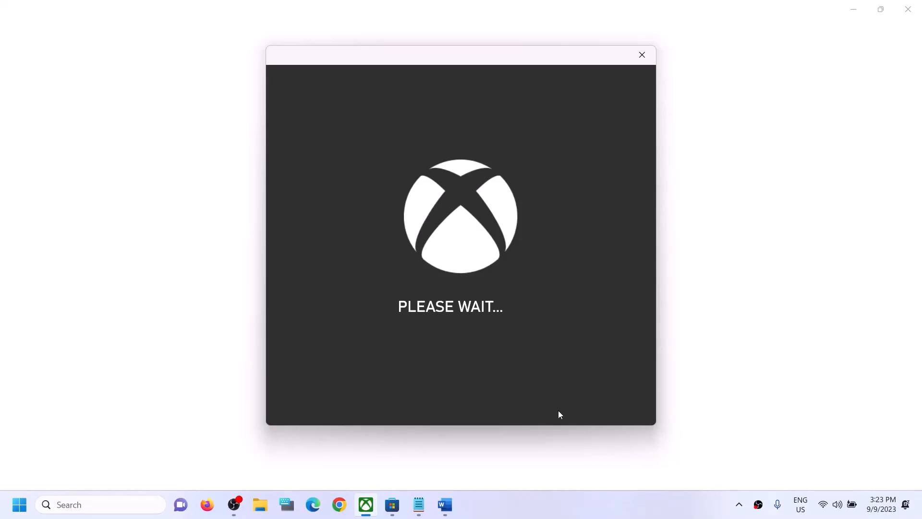
Read Step 2 in the Word document, about trying the launcher installation from the other store app
click(448, 517)
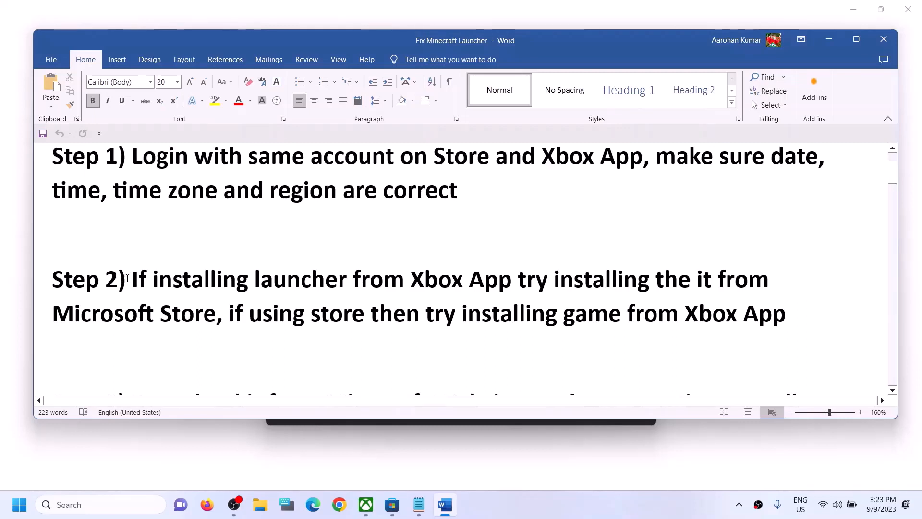
drag(131, 279, 194, 317)
click(553, 292)
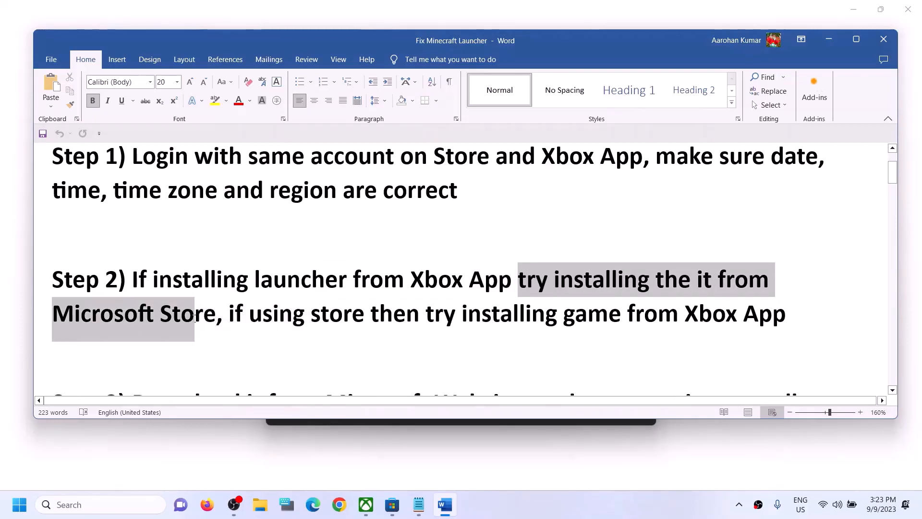
drag(282, 325, 307, 322)
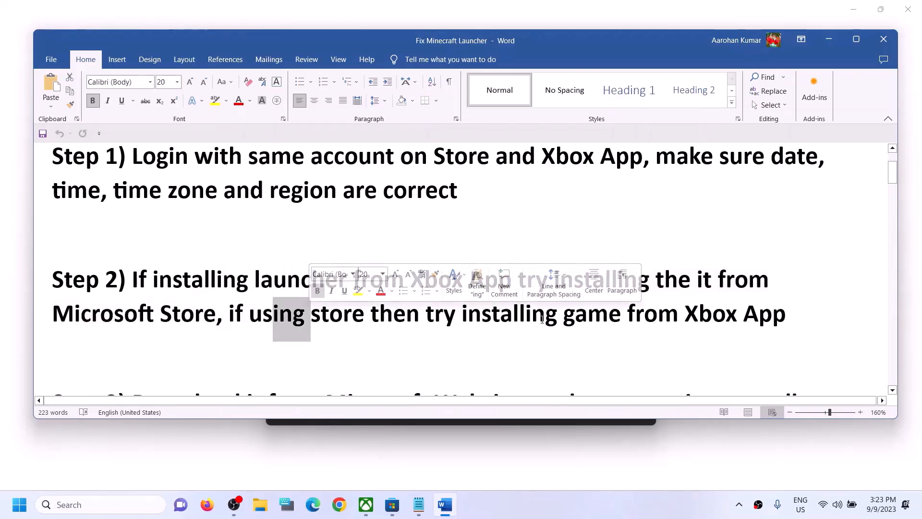
drag(461, 315, 786, 317)
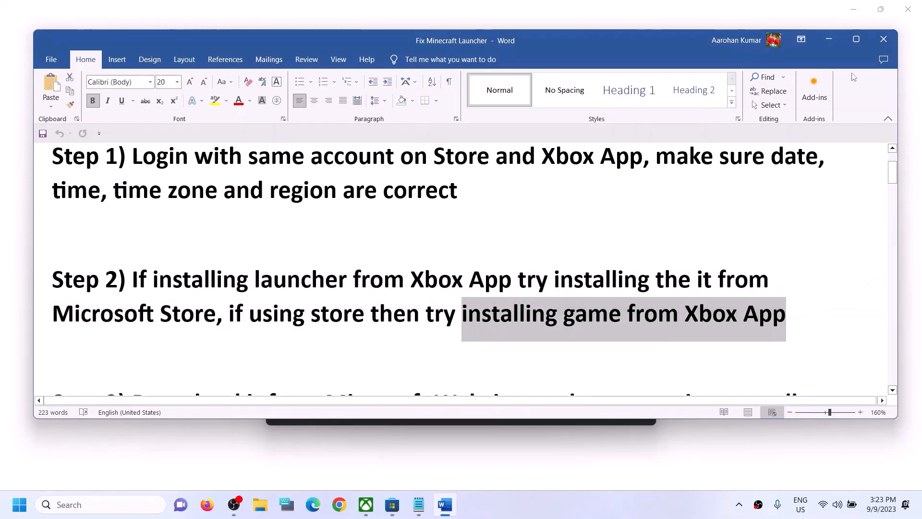
Return to the Xbox sign-in window and finish signing in with the chosen account
click(836, 42)
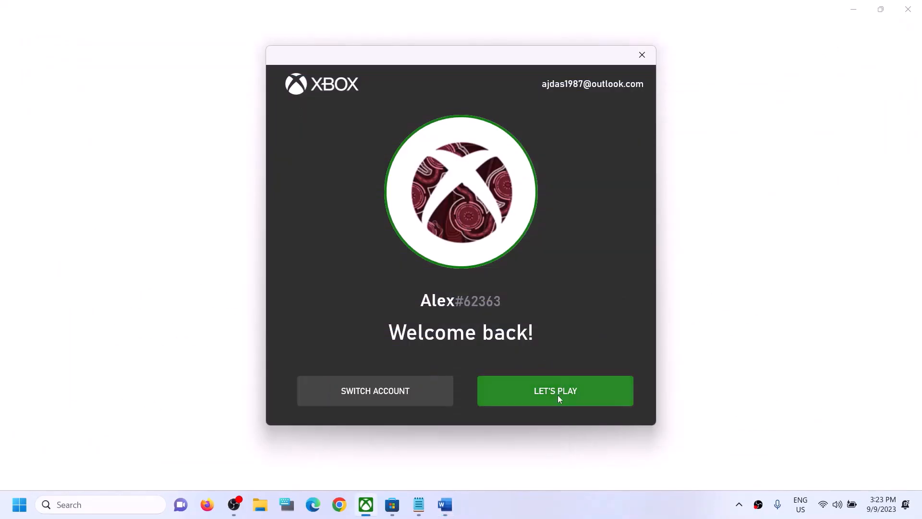
click(557, 396)
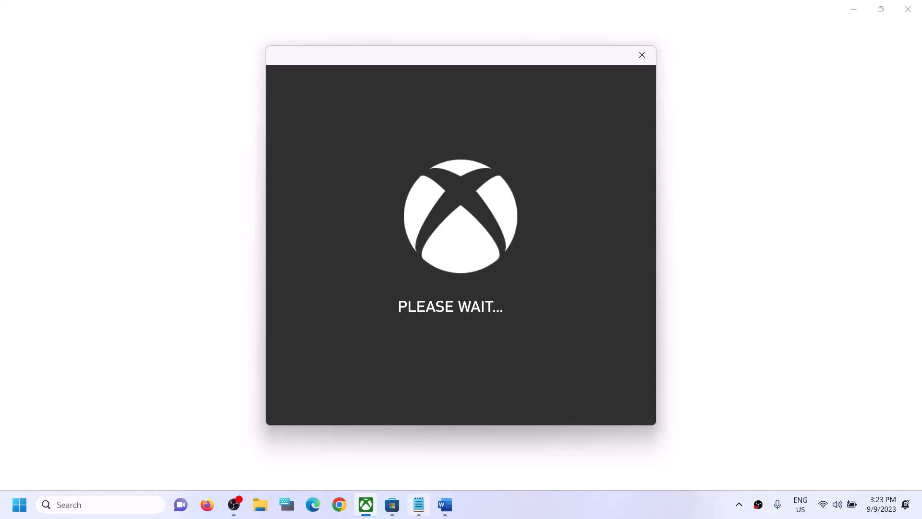
Search Microsoft Store for "minecraft l", open the Minecraft Launcher page and look over its install section
click(392, 505)
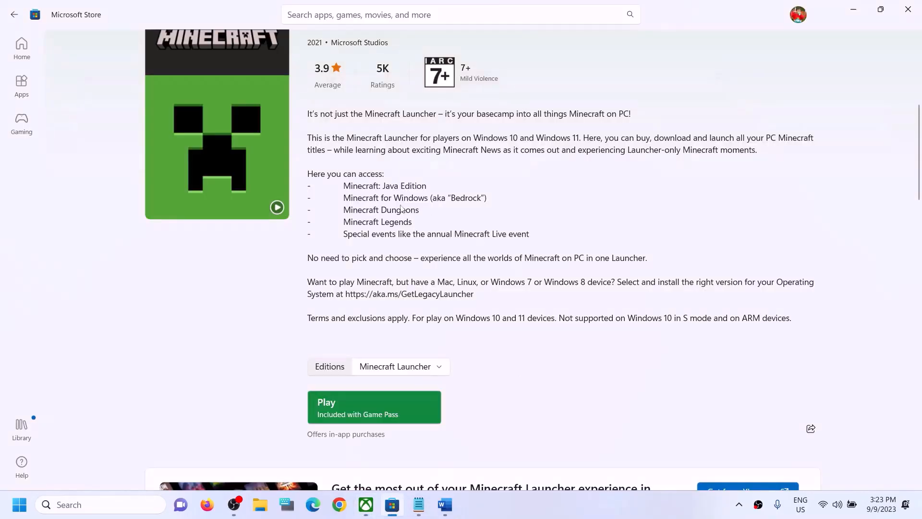
scroll(441, 234, up, 3)
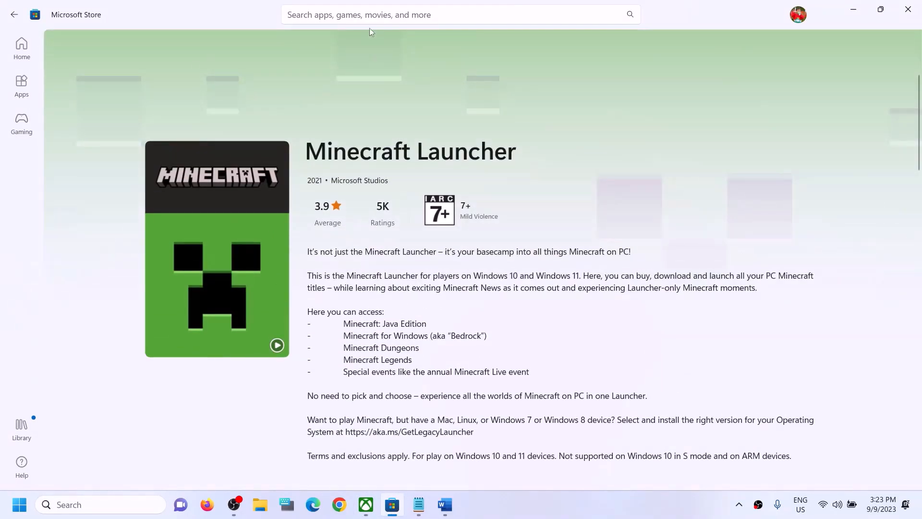
click(325, 14)
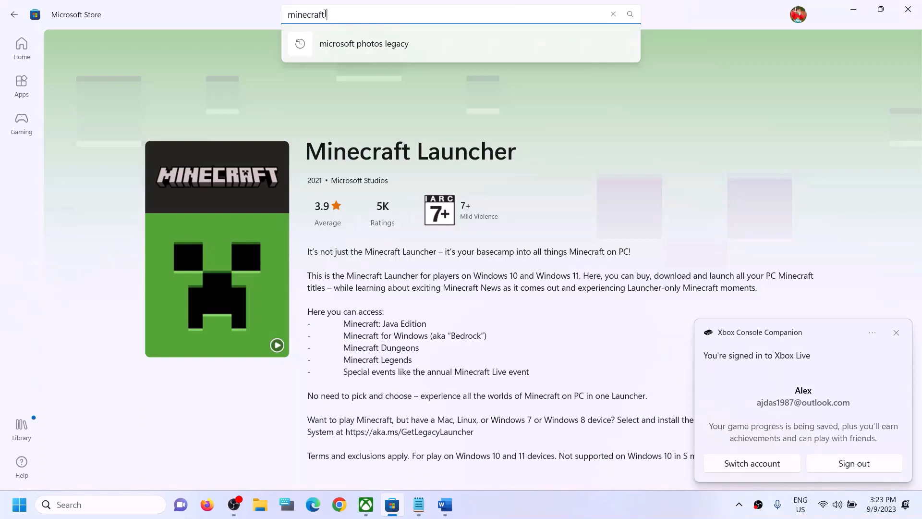
text(minecraft l)
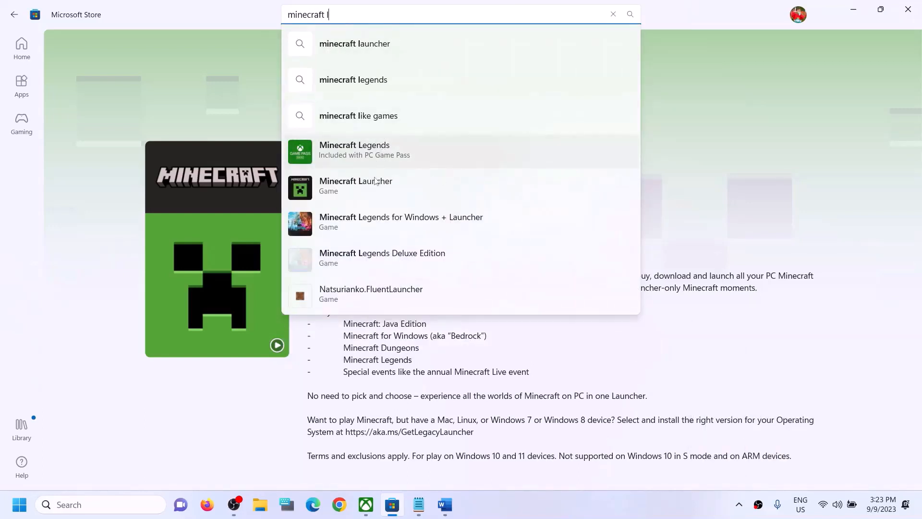
click(358, 188)
scroll(475, 216, down, 2)
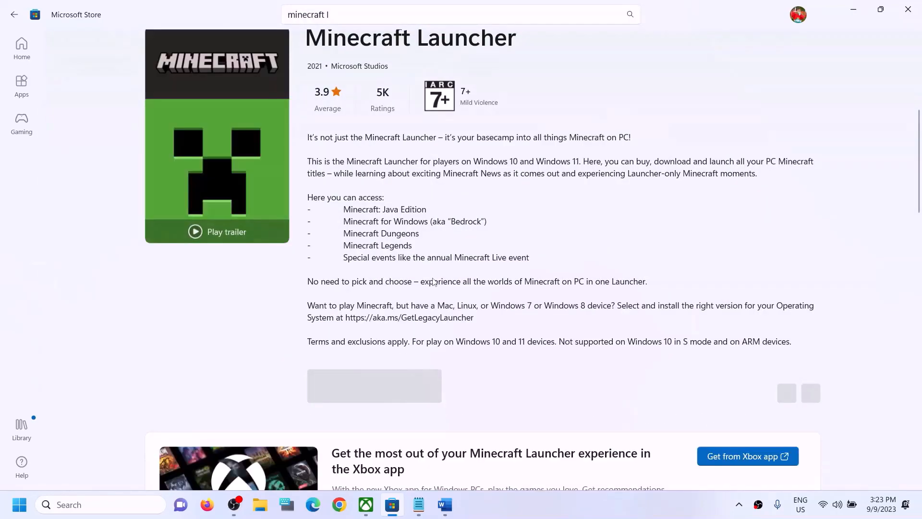
scroll(561, 362, up, 5)
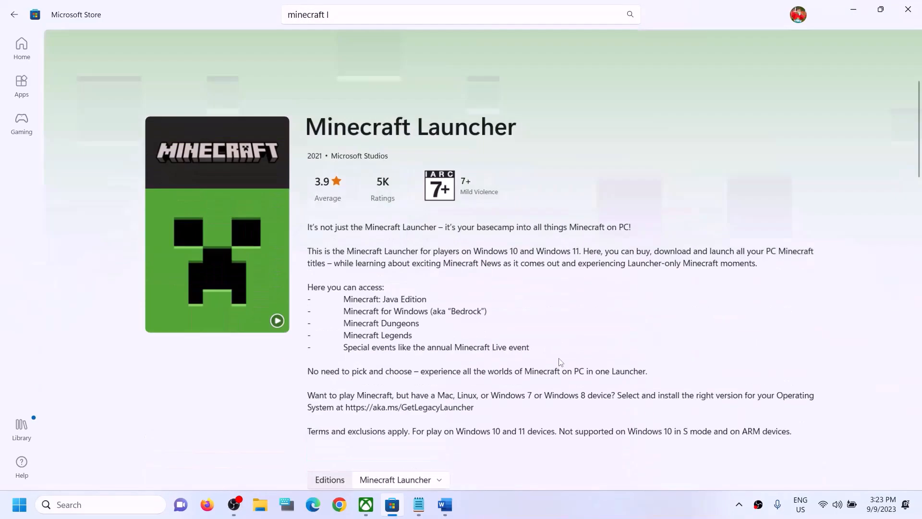
scroll(559, 361, down, 5)
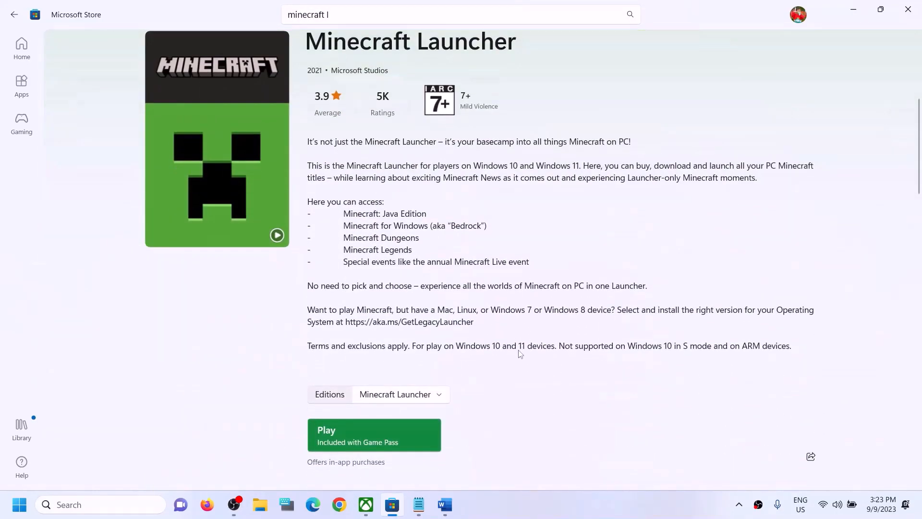
scroll(519, 354, up, 2)
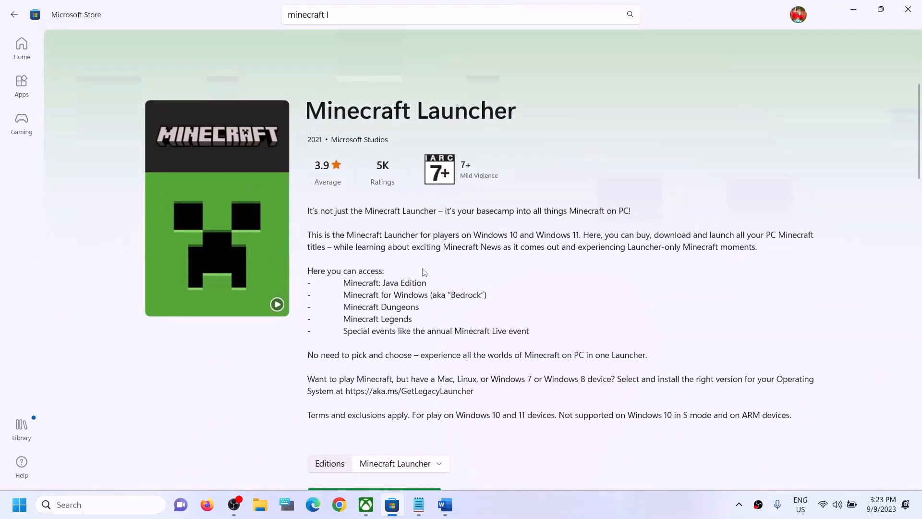
Compare the Minecraft Launcher pages in the Xbox app and Microsoft Store as alternative installation sources
mouse_move(367, 506)
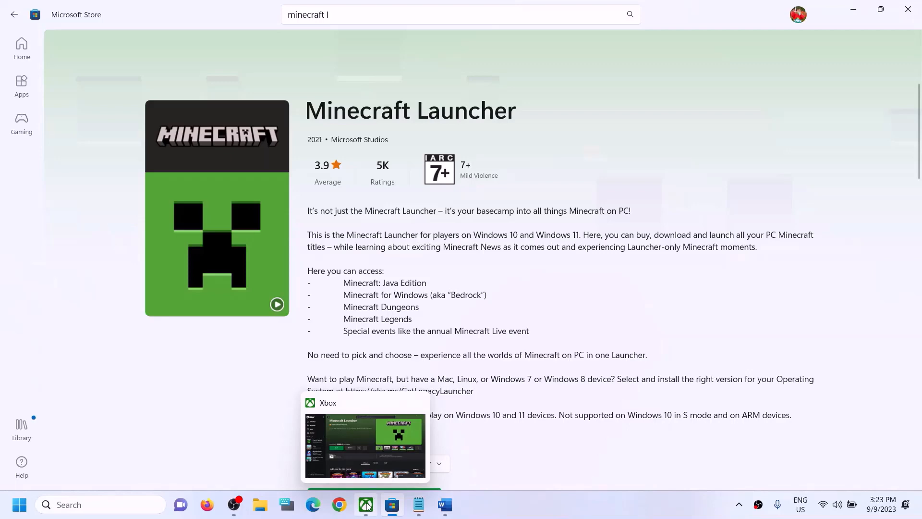
click(370, 457)
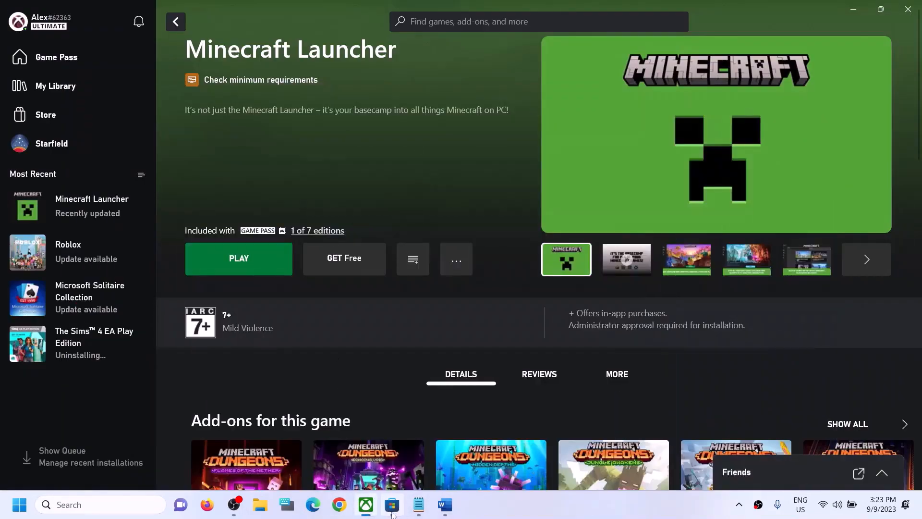
click(392, 510)
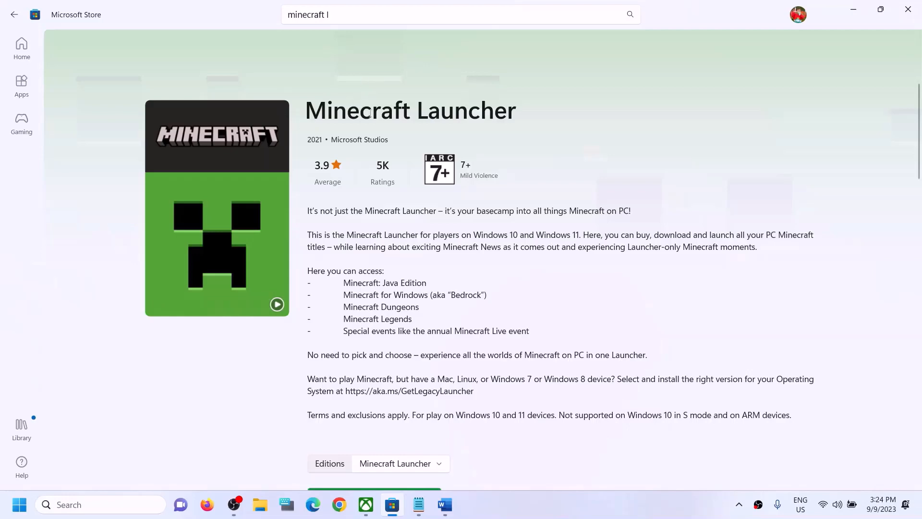
click(366, 505)
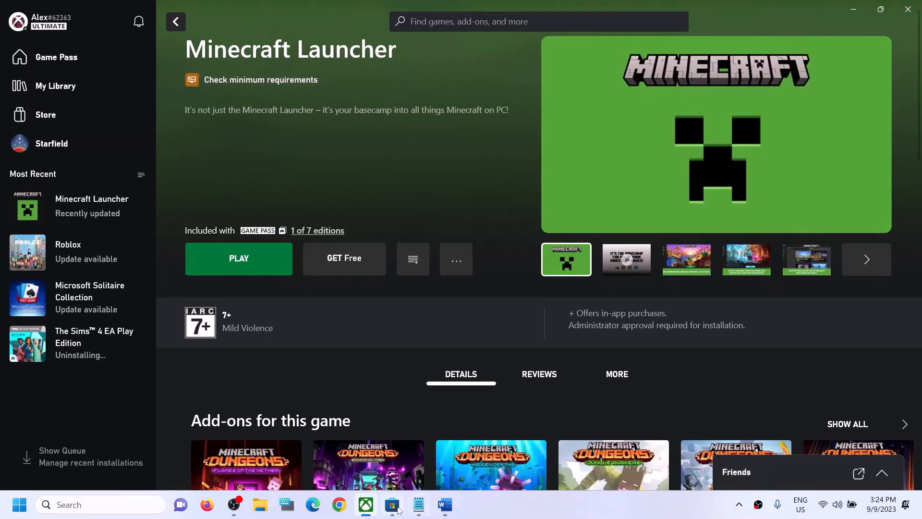
Switch to the Word document, read Step 3 about downloading from the Minecraft website, and copy its download link
mouse_move(382, 508)
click(448, 511)
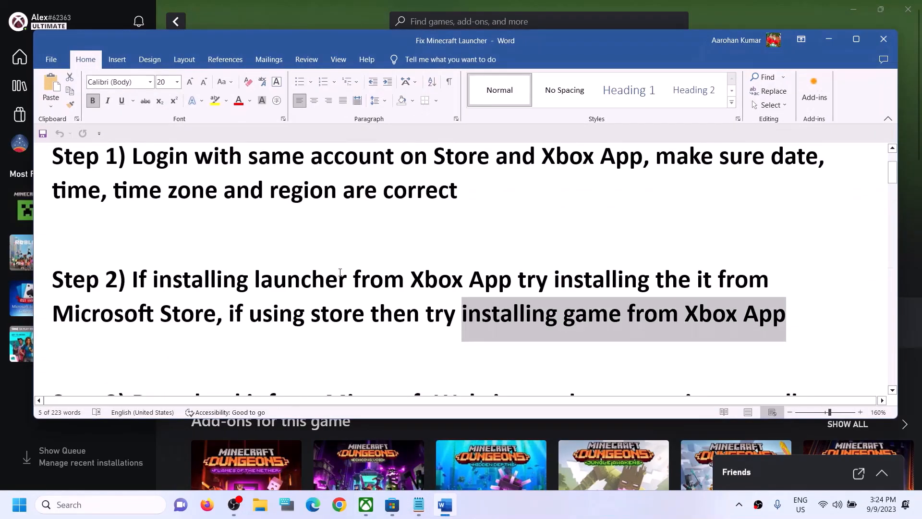
scroll(340, 273, down, 1)
scroll(340, 273, down, 2)
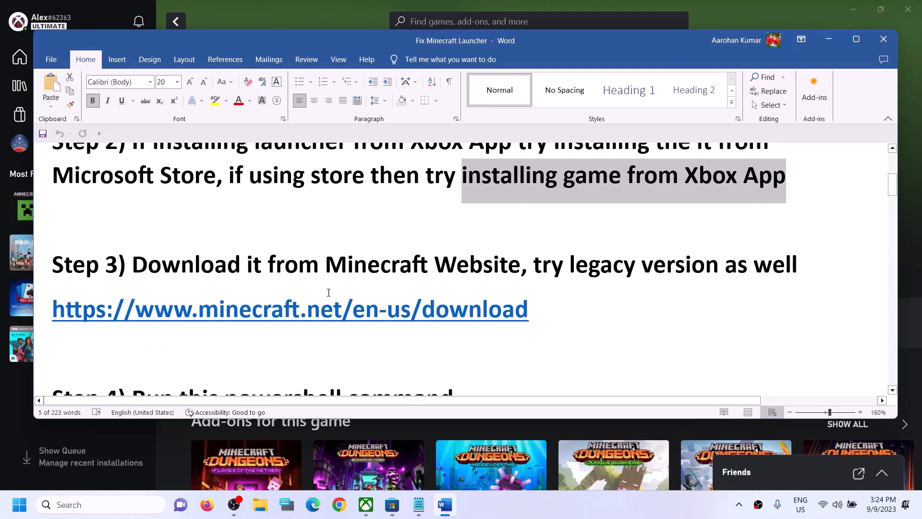
drag(144, 273, 521, 271)
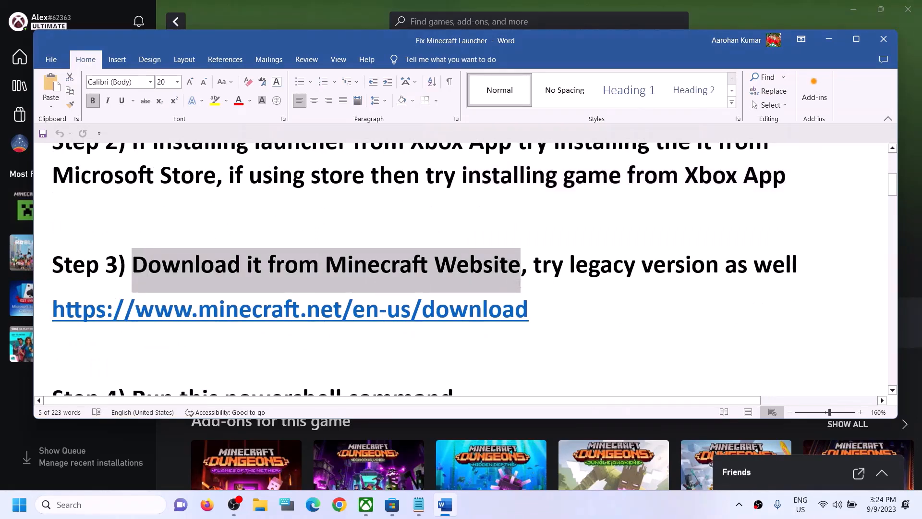
click(556, 318)
triple_click(533, 314)
key(ctrl+c)
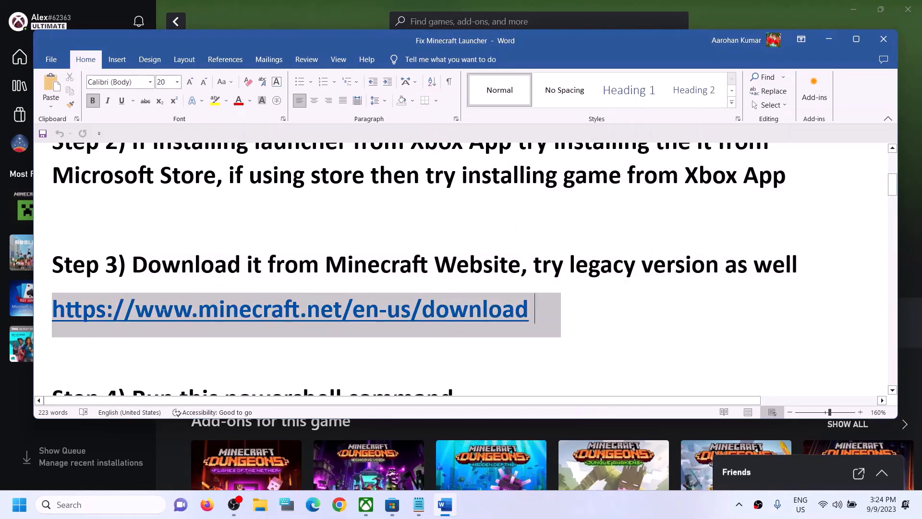
Open the copied minecraft.net download page in Chrome and download the launcher for Windows 10/11
click(339, 504)
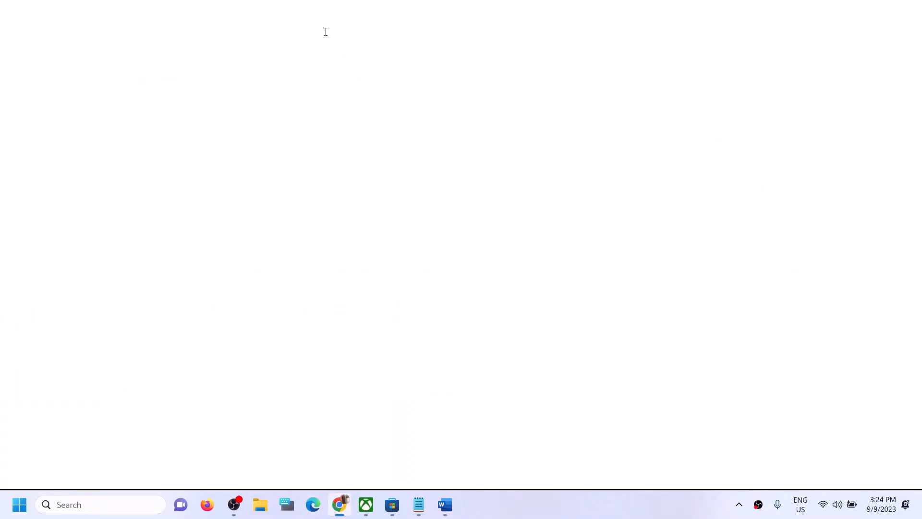
key(ctrl+v)
key(Return)
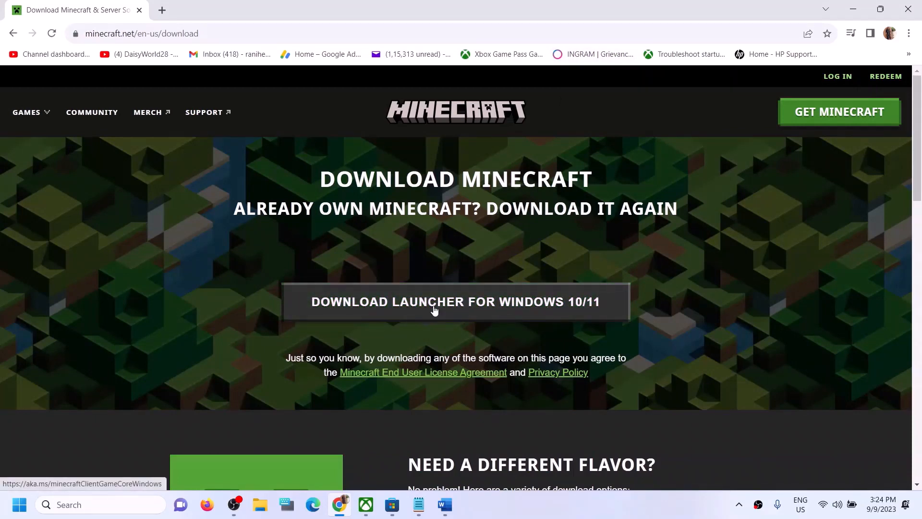
click(434, 311)
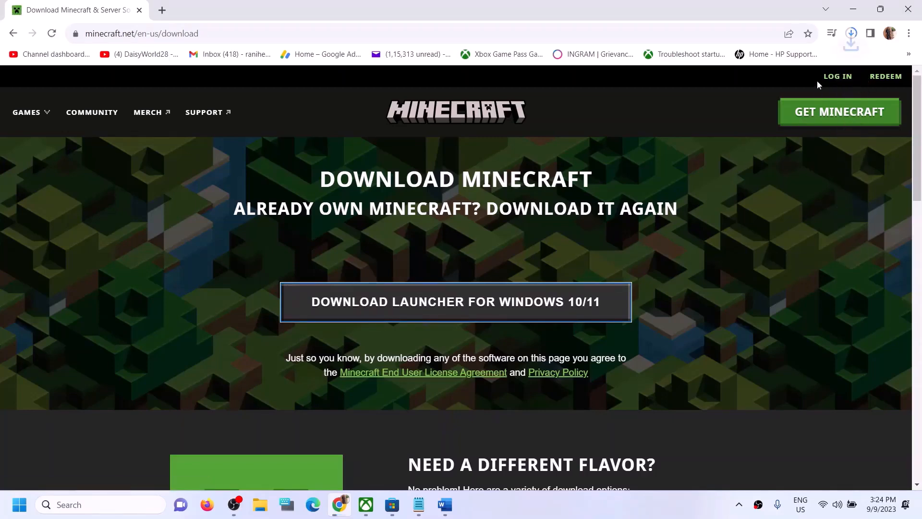
click(851, 33)
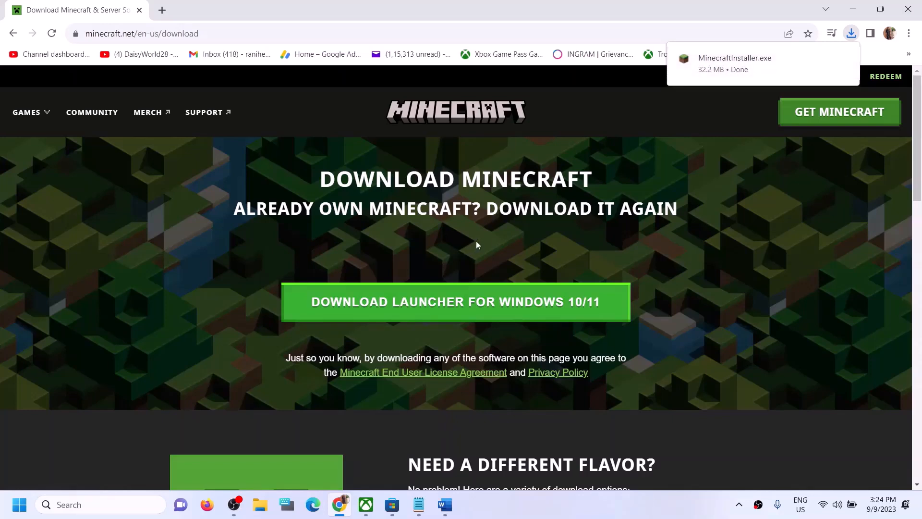
click(581, 198)
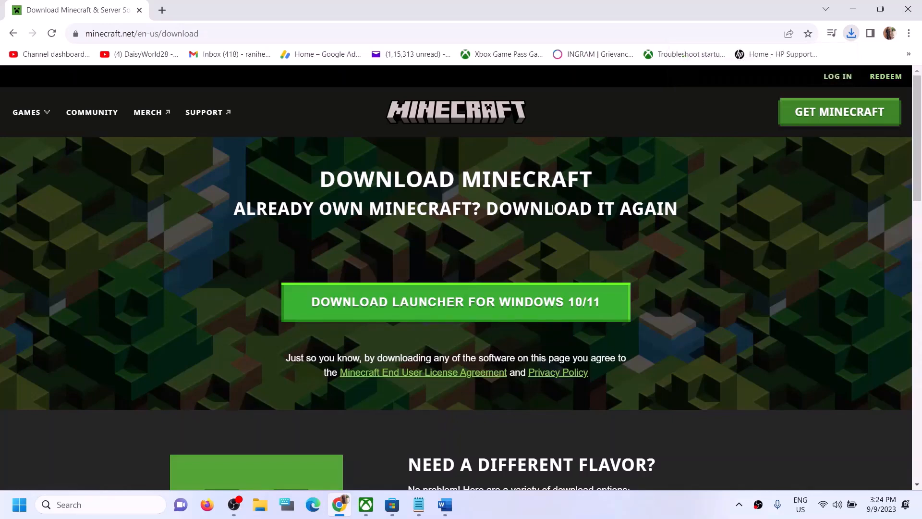
Download the Windows Legacy Launcher from the same page and check it in the recent downloads
scroll(509, 243, down, 5)
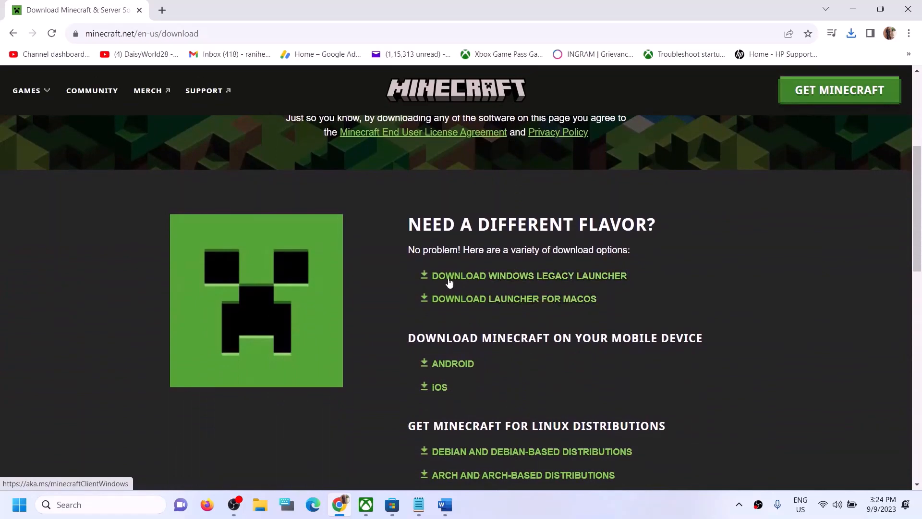
click(546, 280)
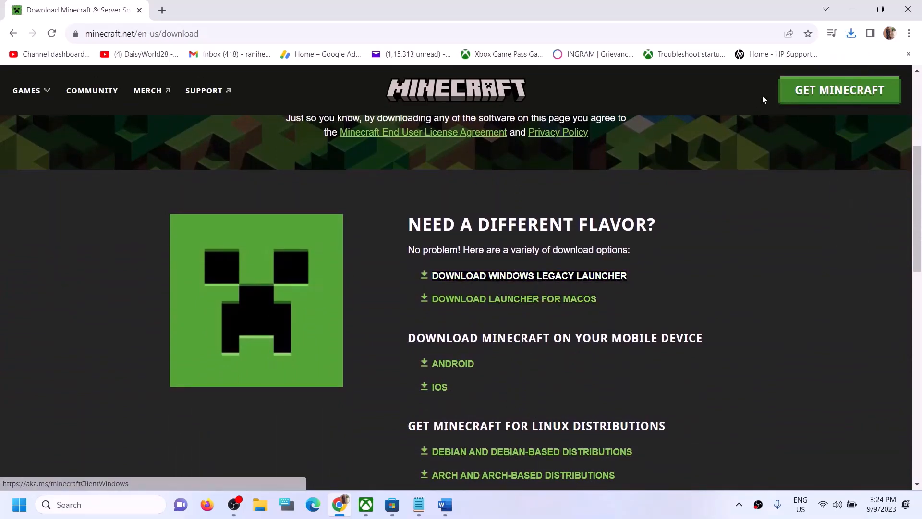
click(851, 34)
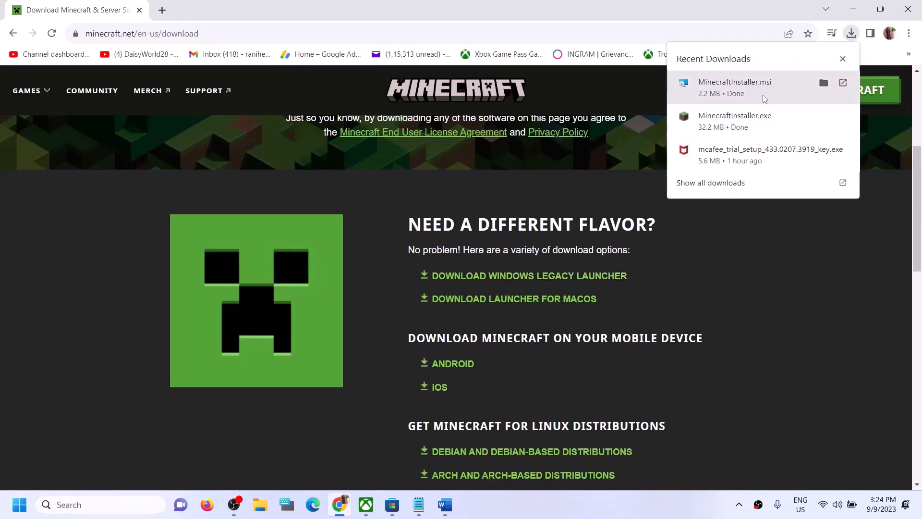
click(746, 298)
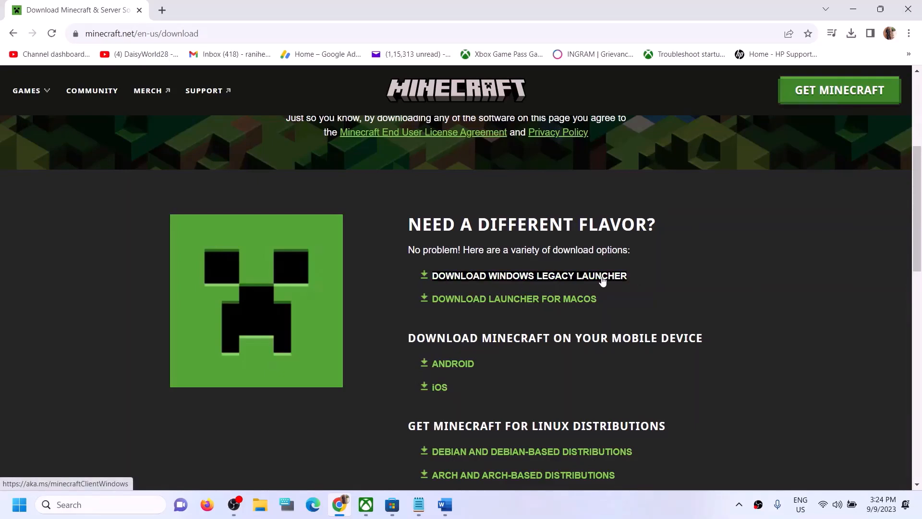
Switch back to the Word document and copy the full Get-AppxPackage PowerShell command from Step 4
click(445, 504)
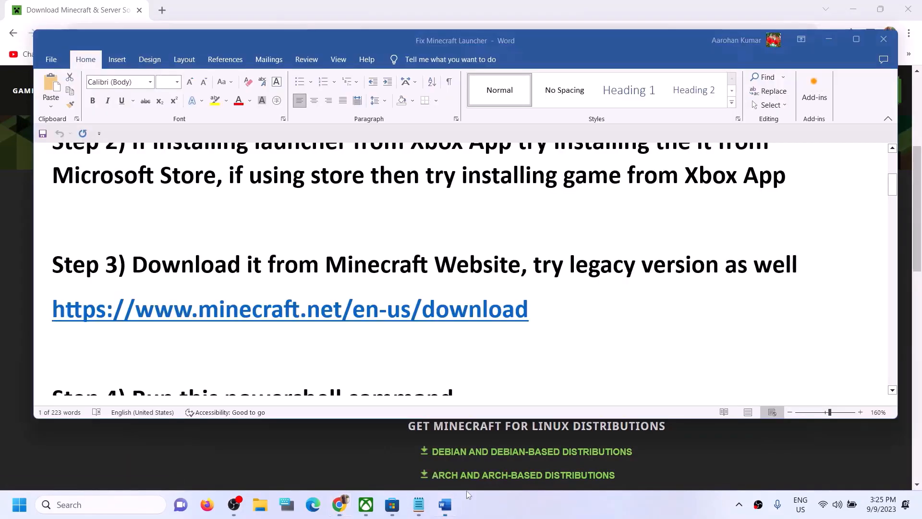
scroll(251, 288, down, 4)
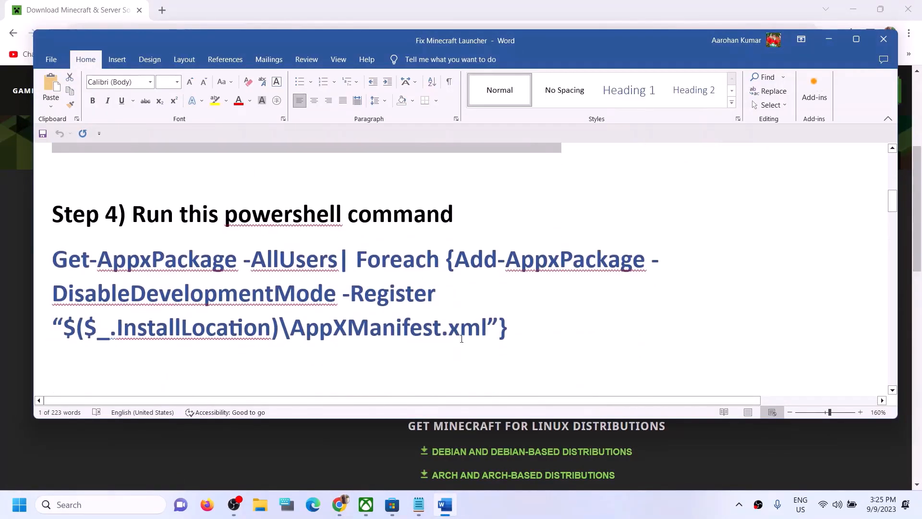
drag(521, 332, 76, 265)
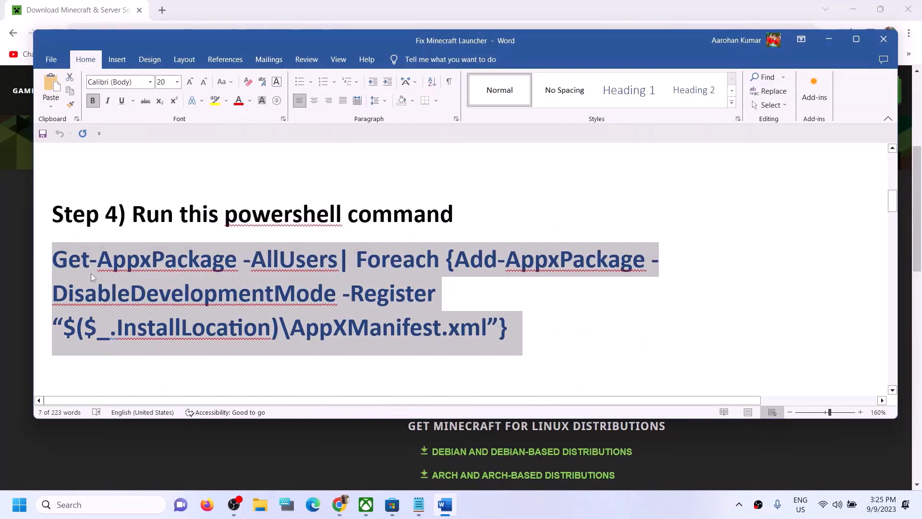
right_click(91, 272)
click(118, 315)
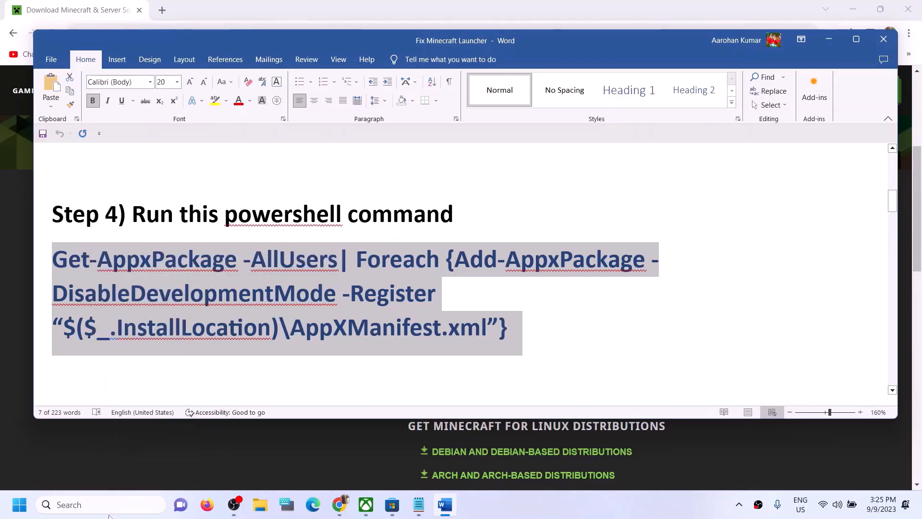
Search Windows for "powershell", run Windows PowerShell as administrator, and execute the copied Get-AppxPackage command
click(108, 502)
text(po)
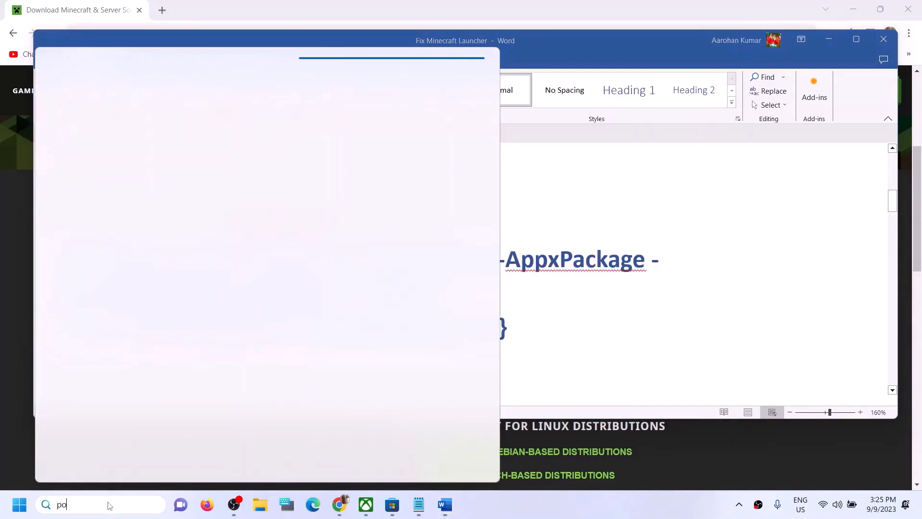
text(wershe)
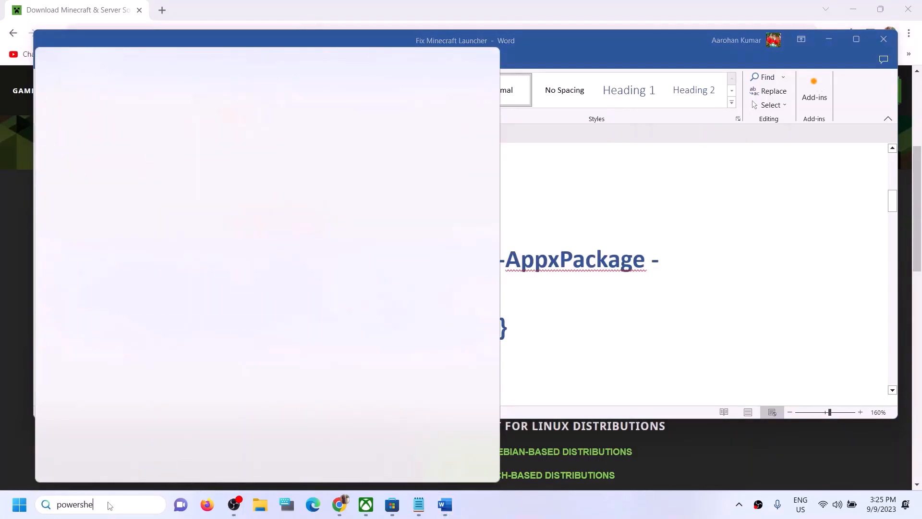
text(ll)
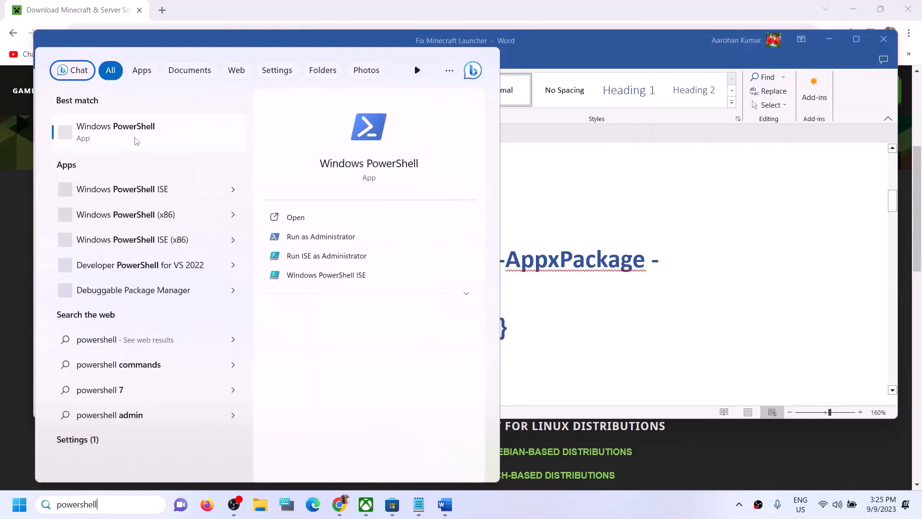
right_click(160, 140)
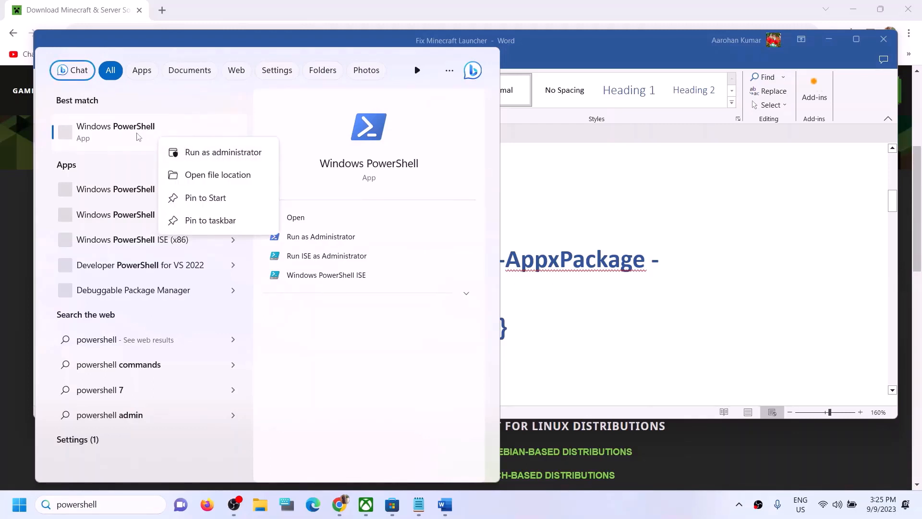
click(212, 156)
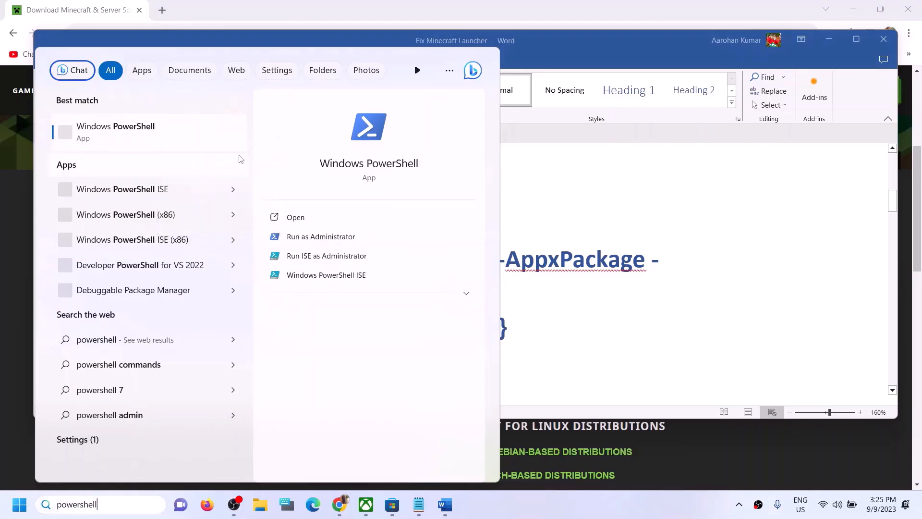
click(411, 347)
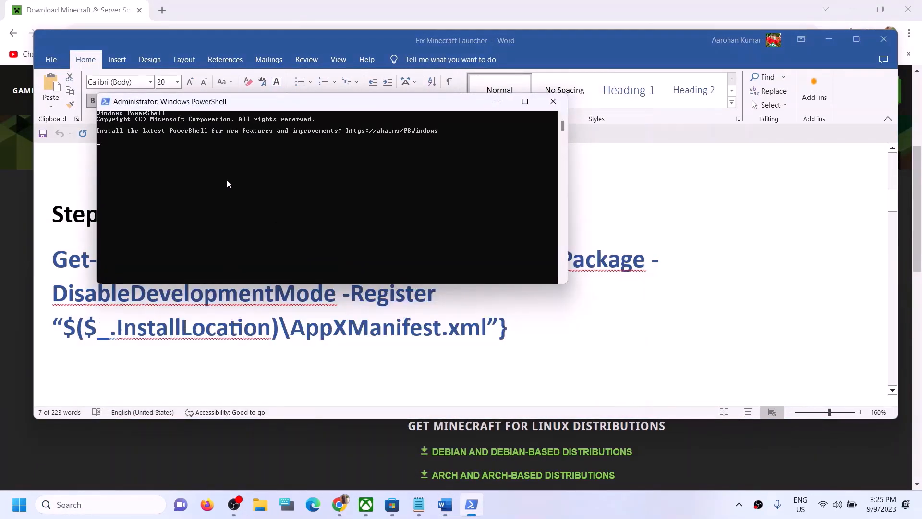
right_click(204, 160)
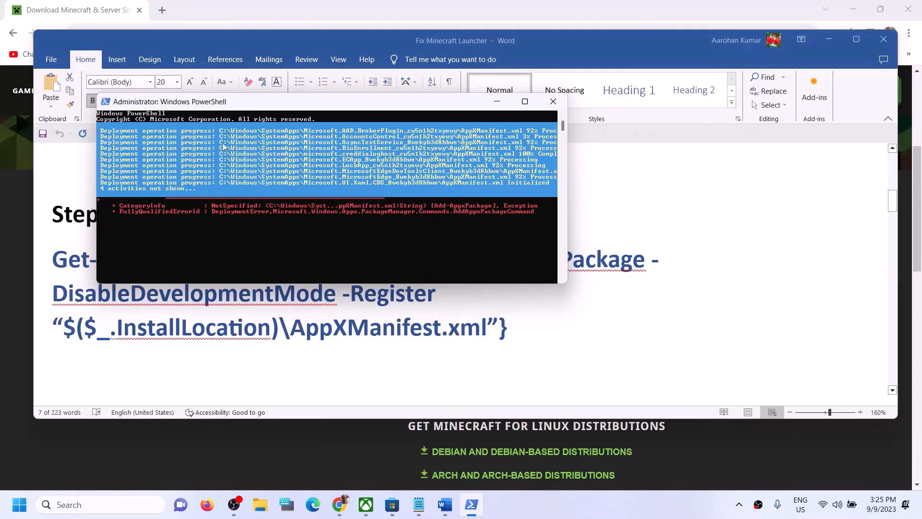
Look at the computer's power options, including Restart, without choosing one, and return to the Word document
click(14, 510)
click(349, 463)
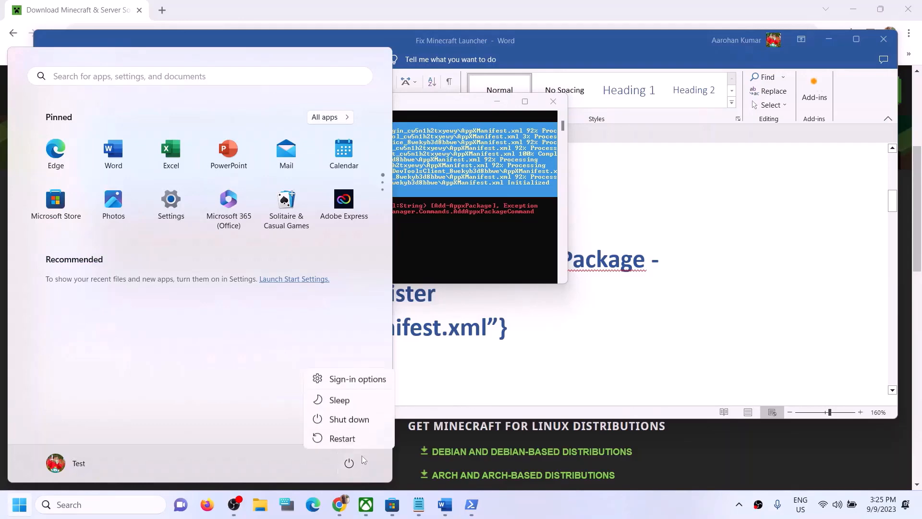
click(636, 326)
click(635, 326)
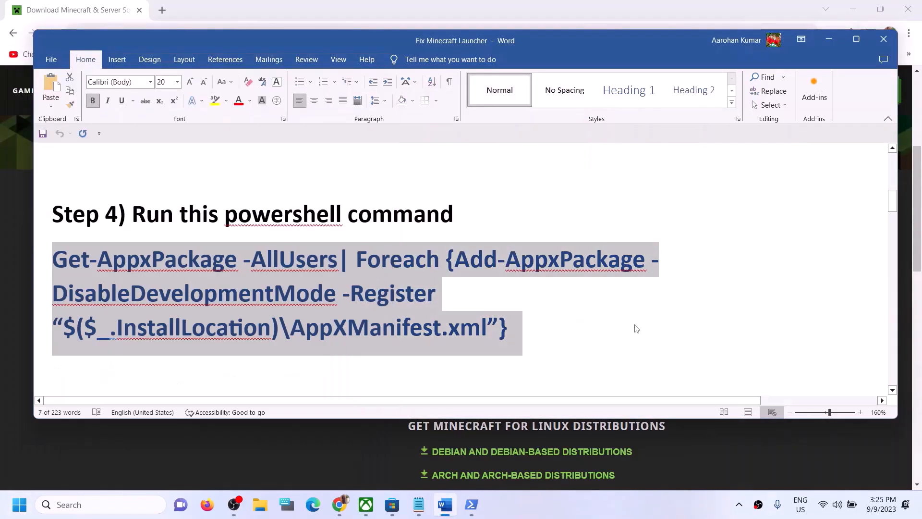
Set the Microsoft Store cache folder path under Step 5 to font size 14
scroll(361, 307, down, 5)
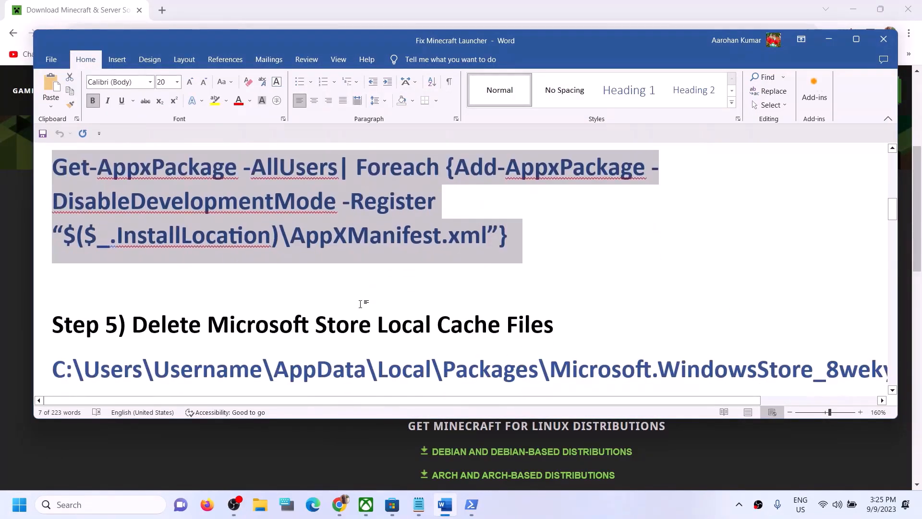
scroll(361, 304, up, 1)
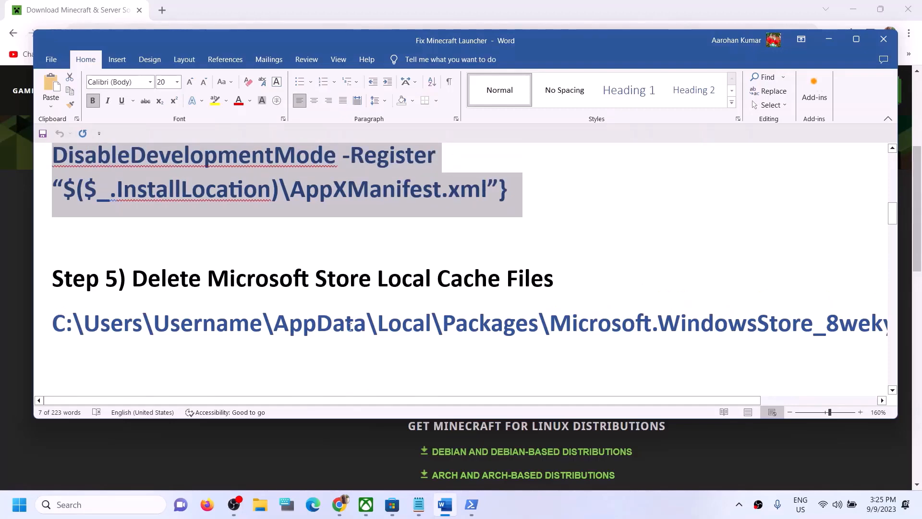
triple_click(353, 322)
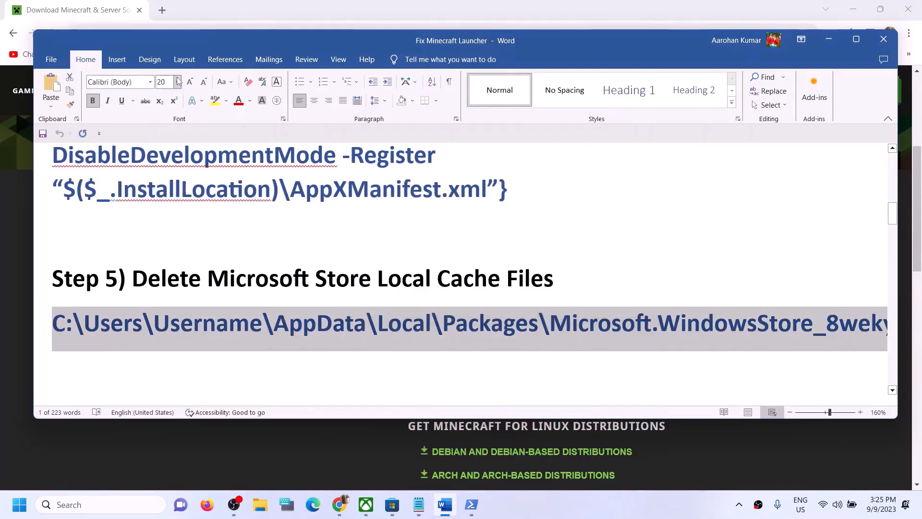
click(177, 81)
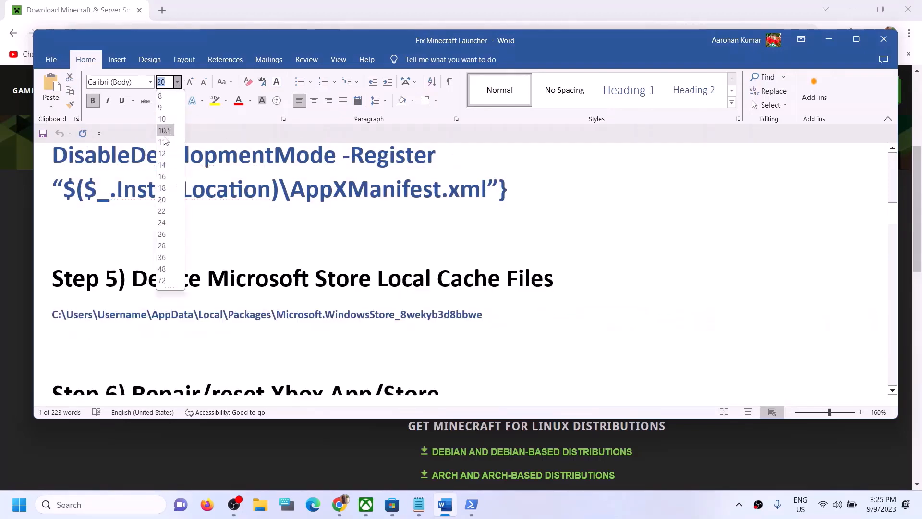
click(162, 165)
click(451, 320)
Open File Explorer and go to the C:\Users\Test folder
click(260, 504)
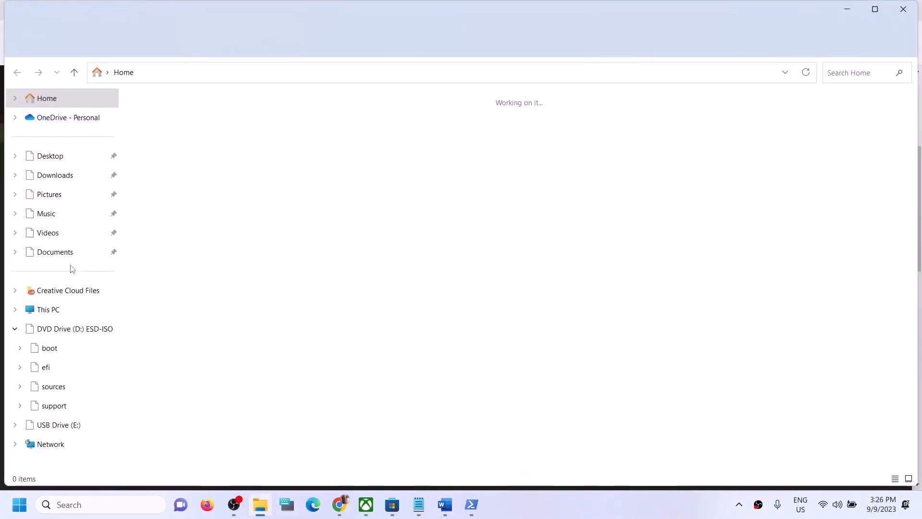
click(48, 310)
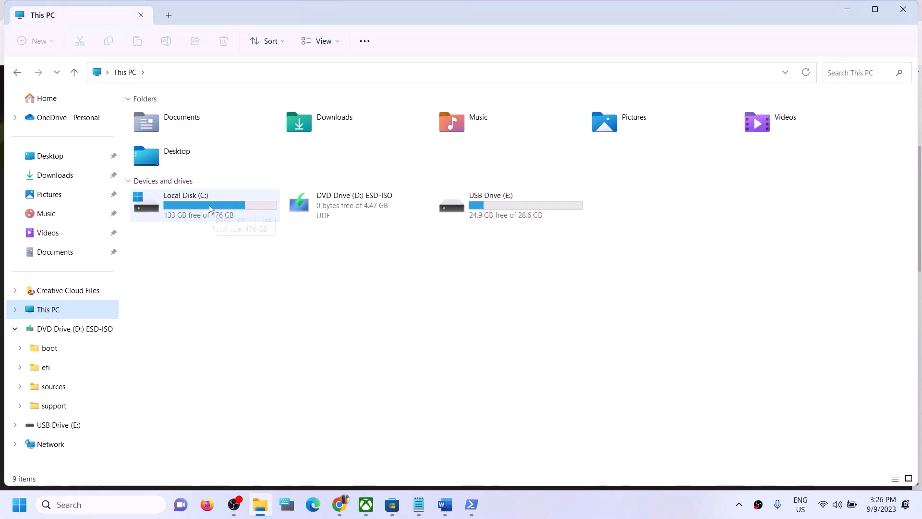
double_click(209, 205)
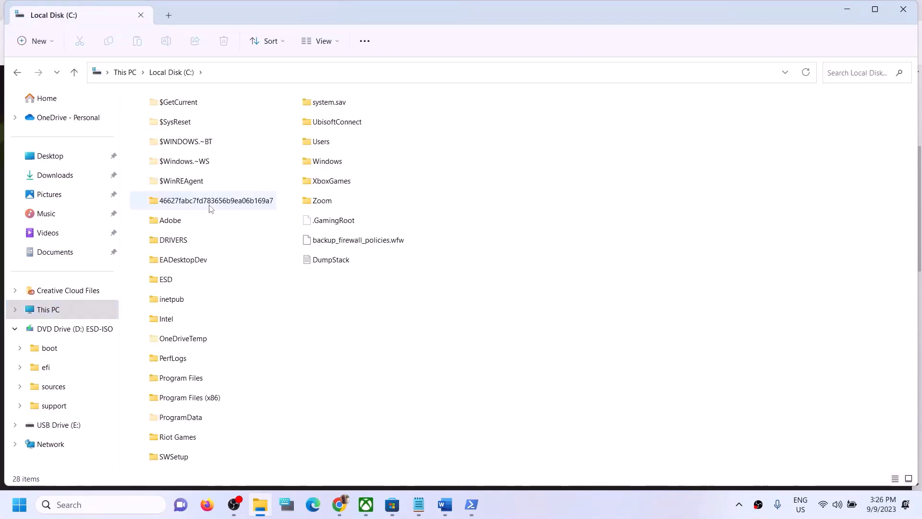
double_click(346, 142)
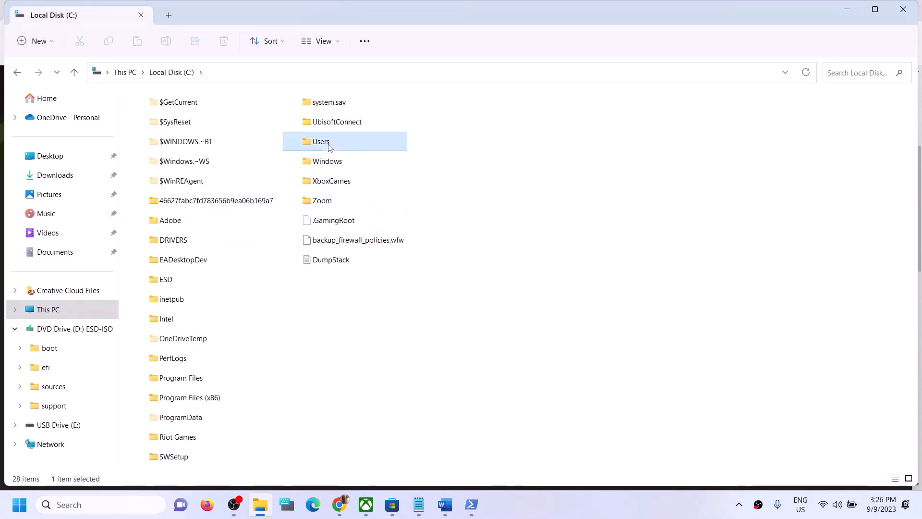
click(163, 153)
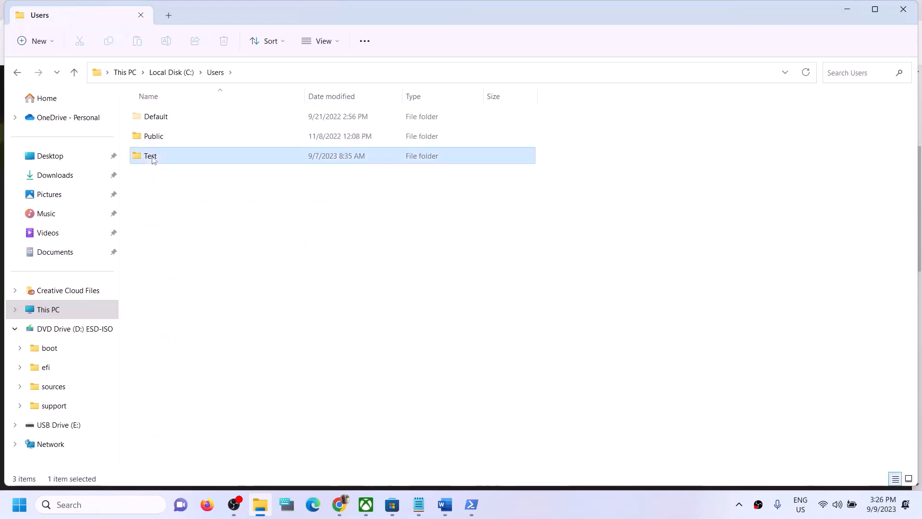
double_click(186, 161)
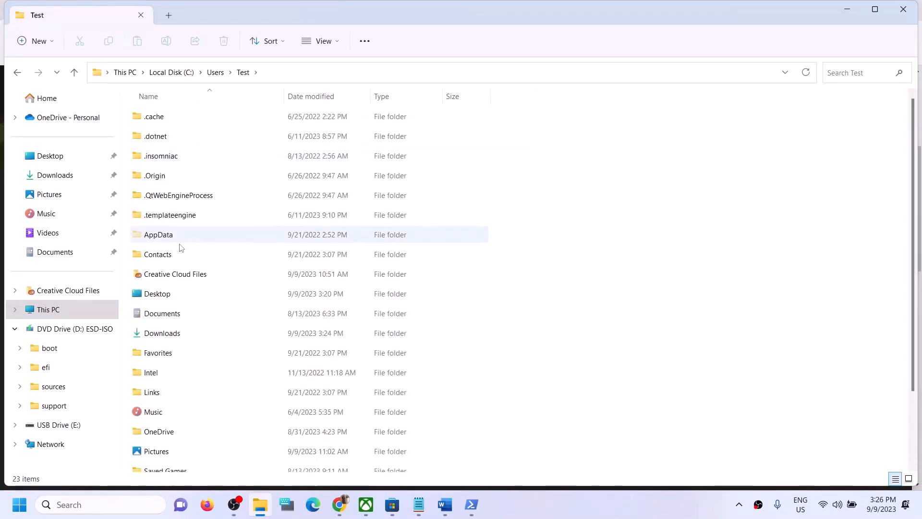
Check the Hidden items display option for the user folder and select the AppData folder
click(171, 236)
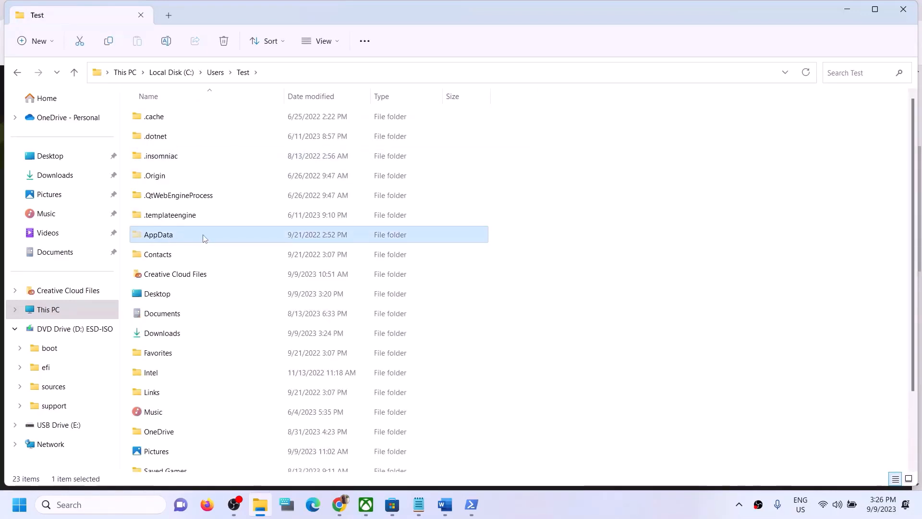
click(337, 42)
mouse_move(337, 246)
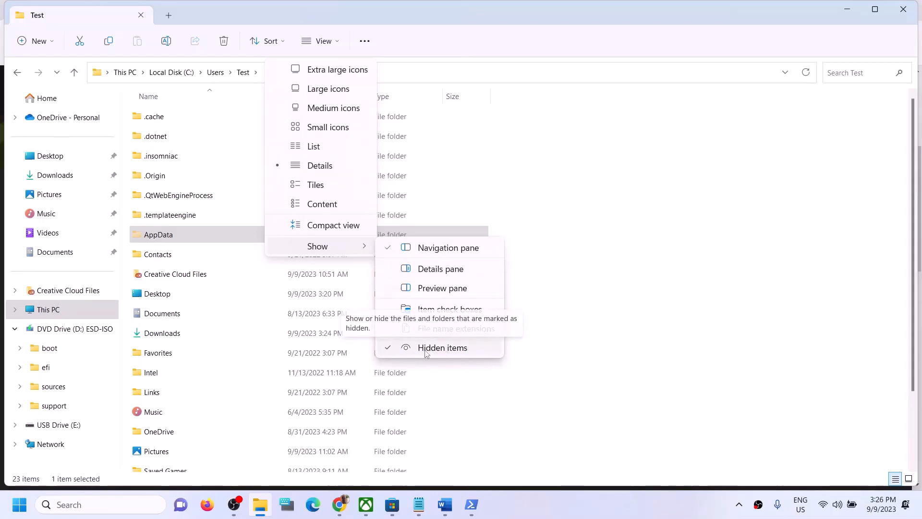
click(160, 232)
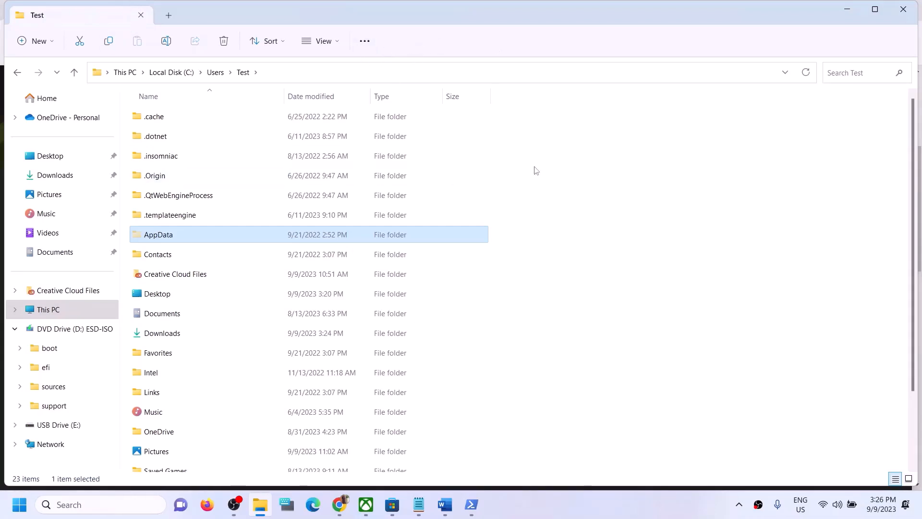
Open the Packages folder inside AppData\Local
double_click(181, 241)
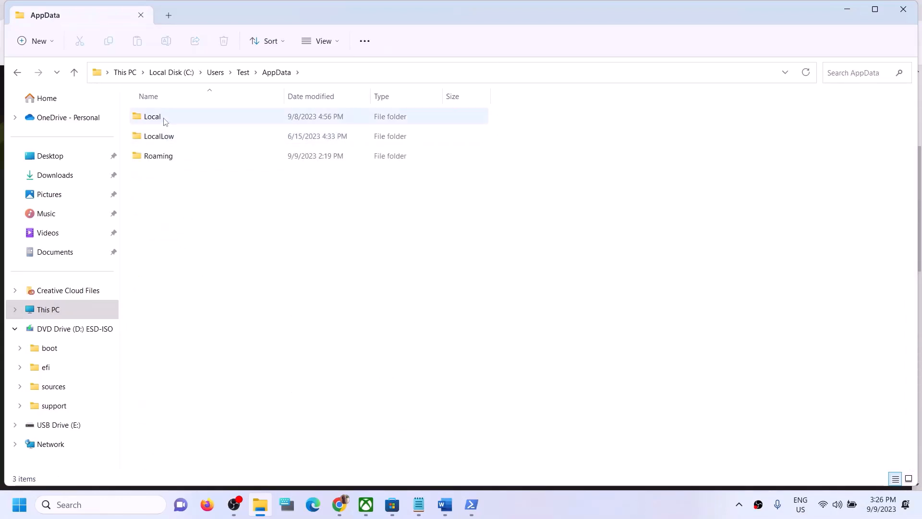
click(180, 122)
double_click(178, 123)
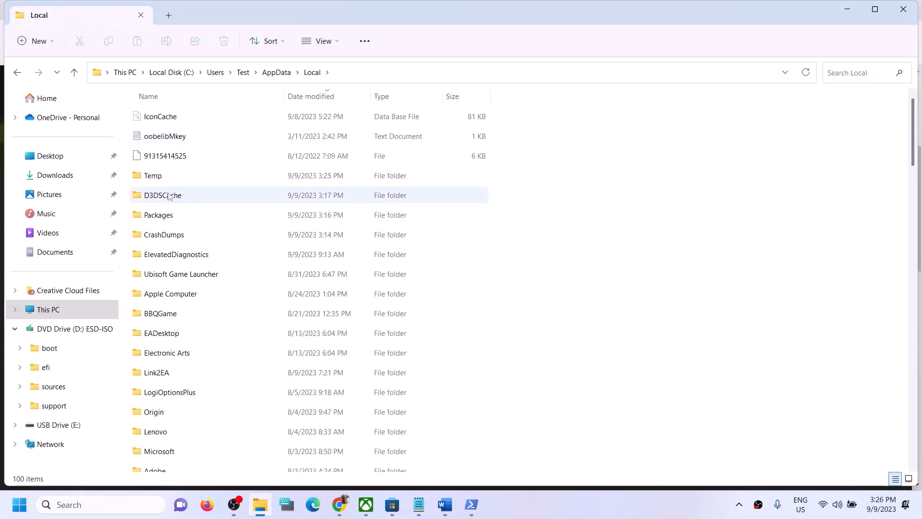
click(165, 220)
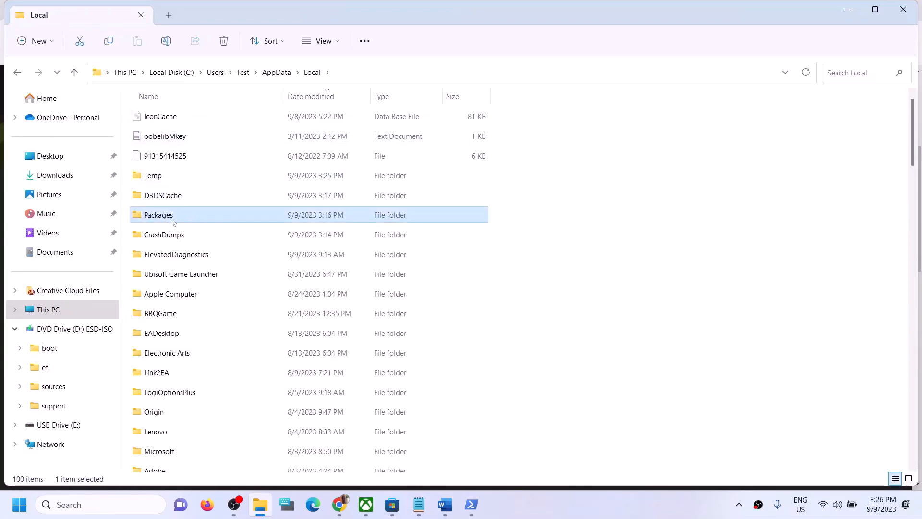
double_click(169, 220)
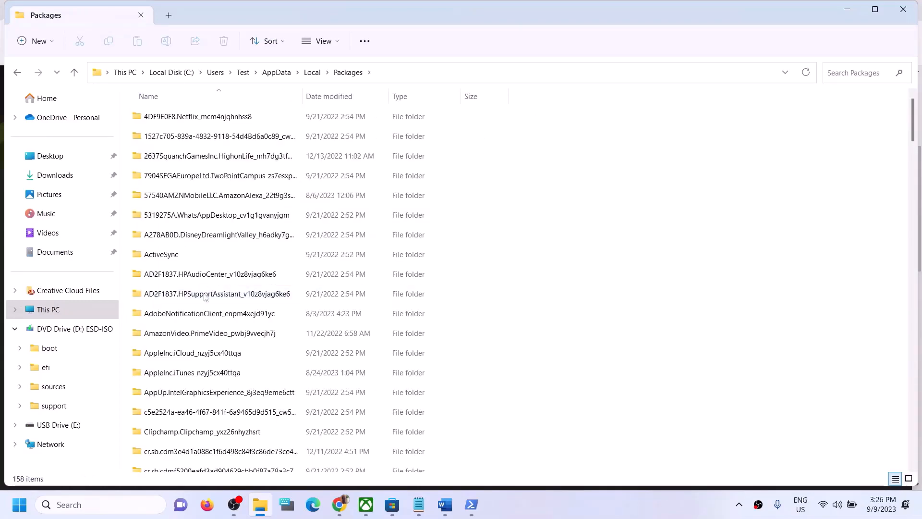
Find and open the Microsoft.WindowsStore_8wekyb3d8bbwe folder within Packages
scroll(220, 365, down, 5)
scroll(221, 365, down, 20)
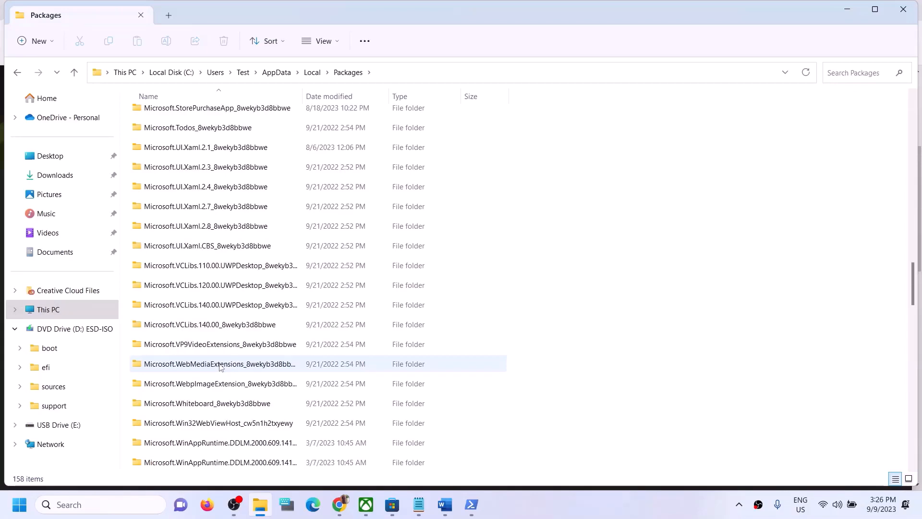
scroll(220, 366, down, 10)
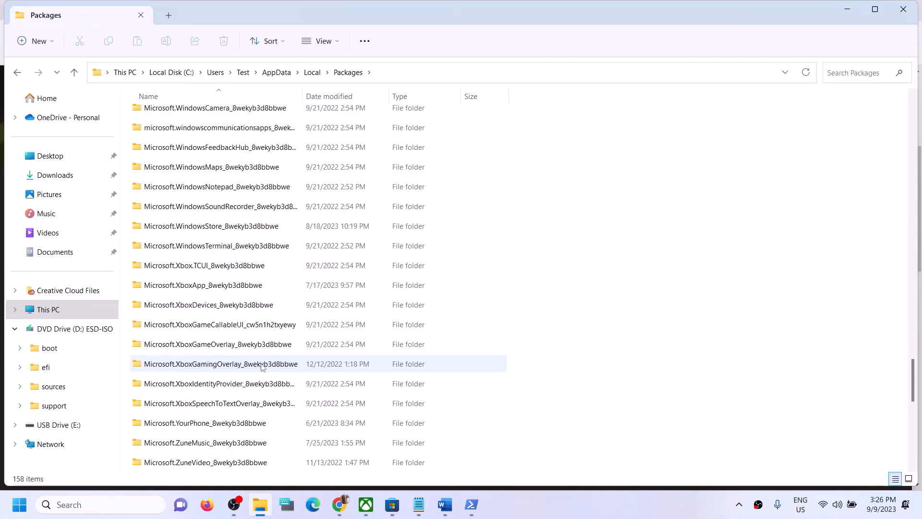
scroll(270, 308, up, 1)
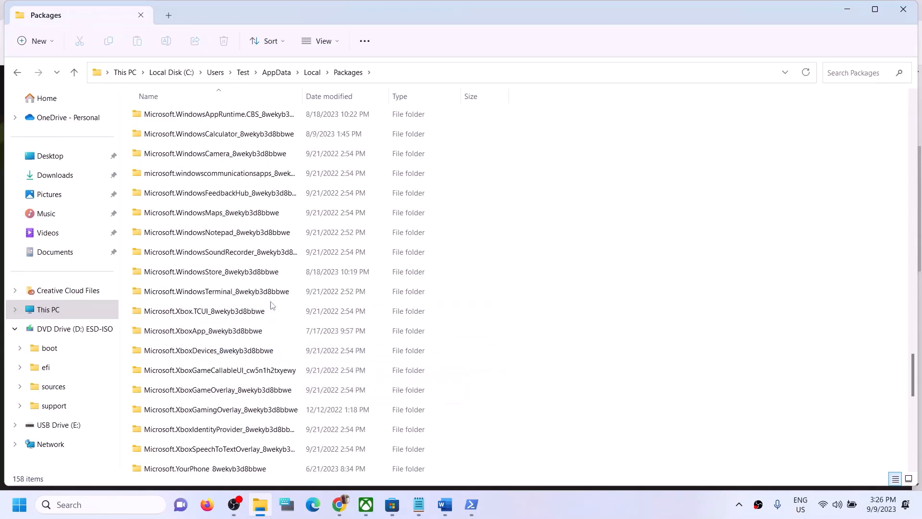
click(185, 272)
mouse_move(222, 278)
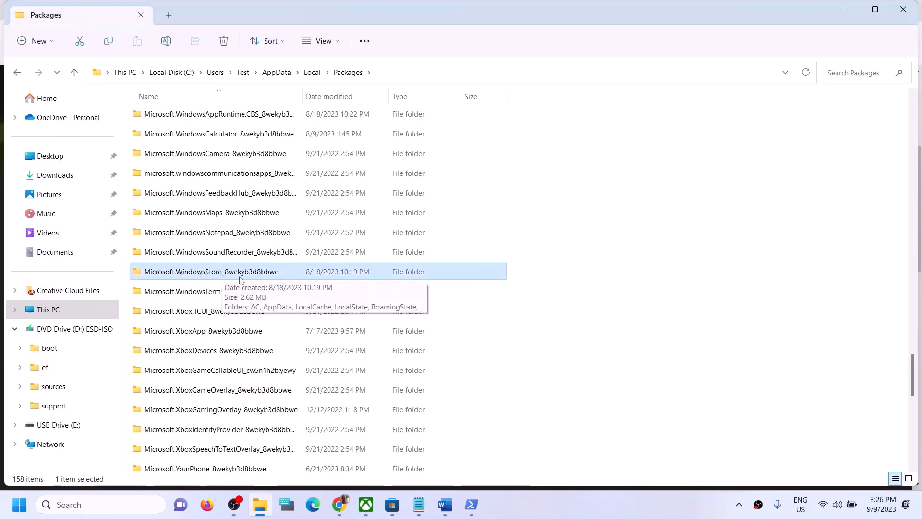
double_click(185, 273)
Delete the LocalCache folder from the Microsoft Store package folder and close File Explorer
click(158, 161)
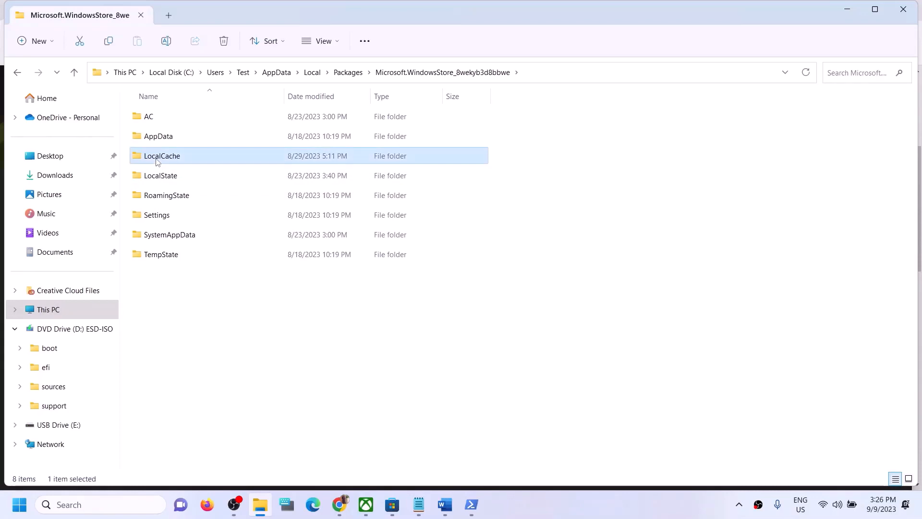
right_click(181, 157)
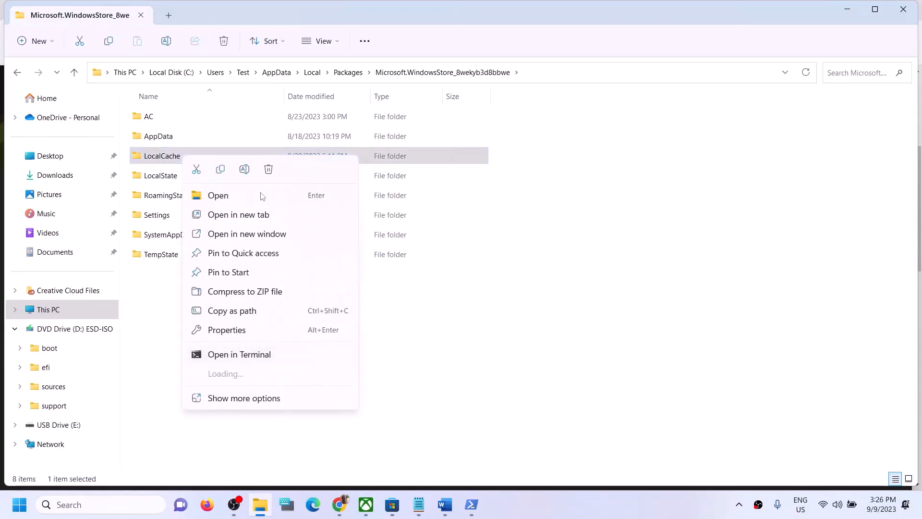
click(269, 171)
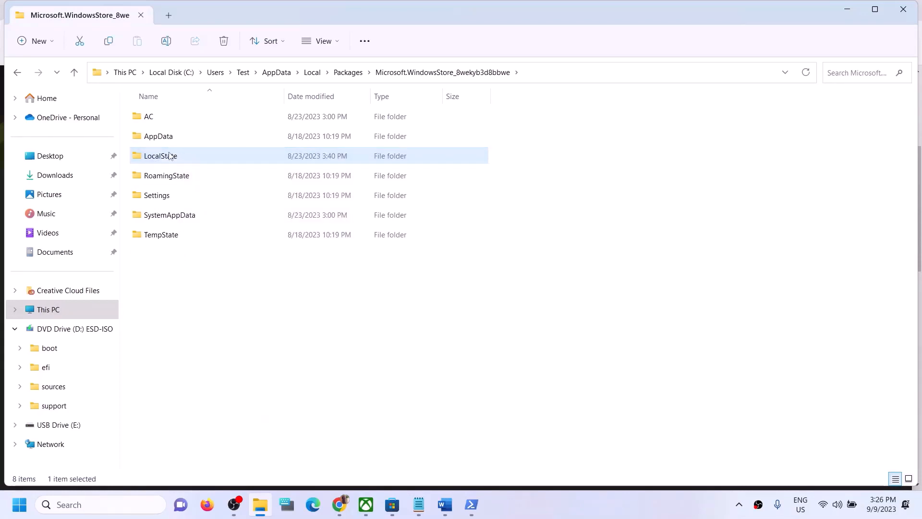
click(903, 9)
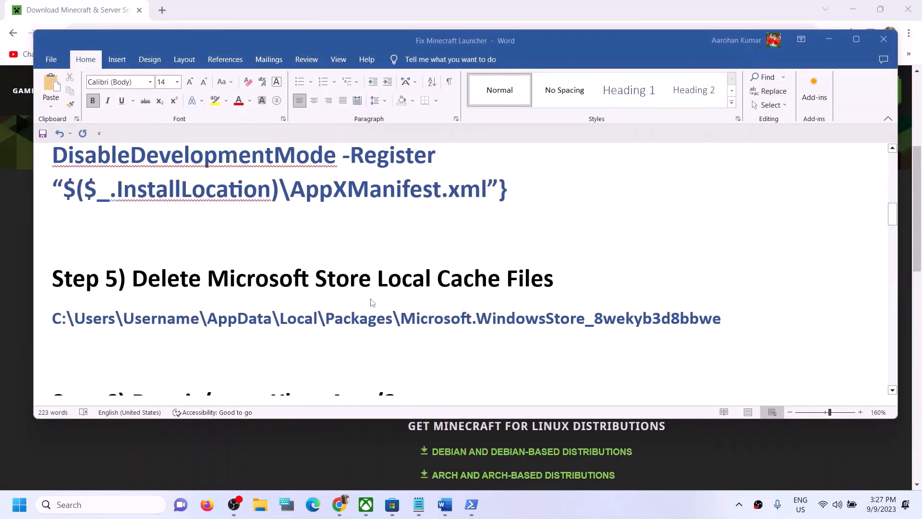
Highlight the Step 6 heading text "Repair/reset Xbox App/Store" in the Word document
scroll(370, 302, down, 3)
scroll(370, 302, up, 1)
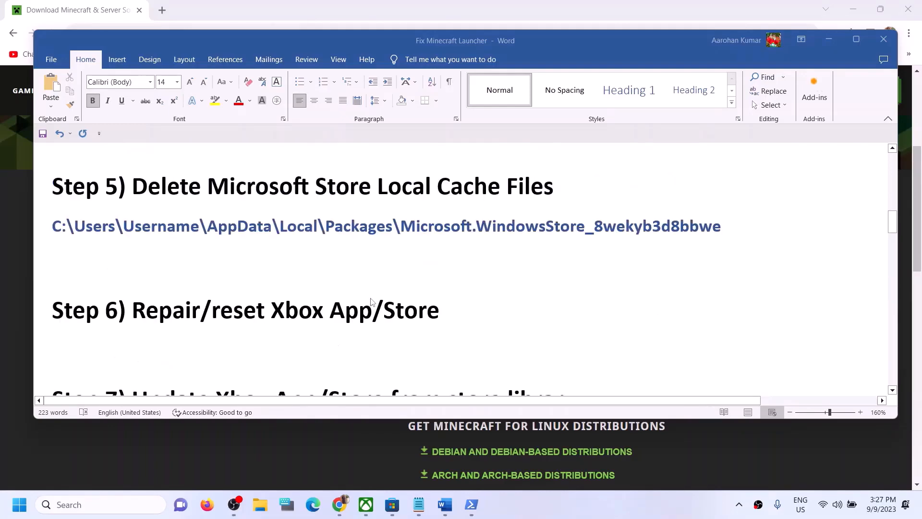
drag(145, 314, 489, 308)
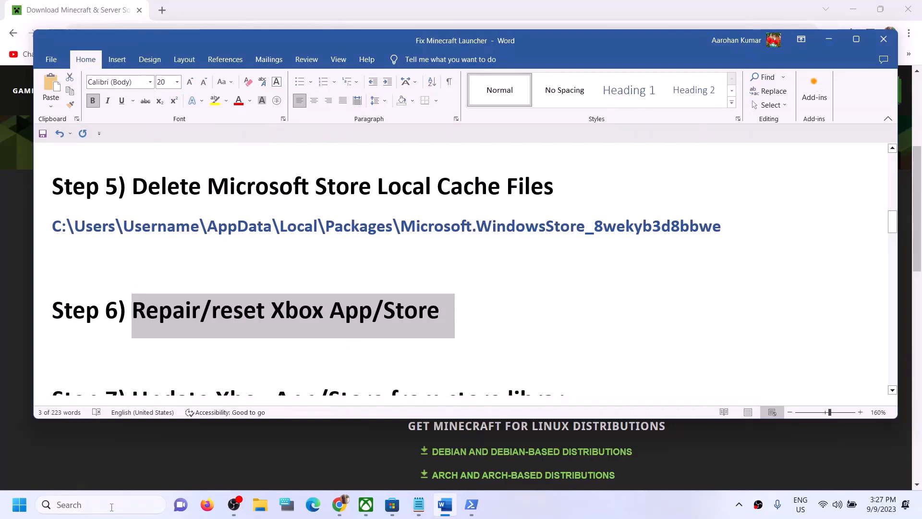
Search Windows for "store" and open the app settings of Microsoft Store
click(111, 507)
text(sto)
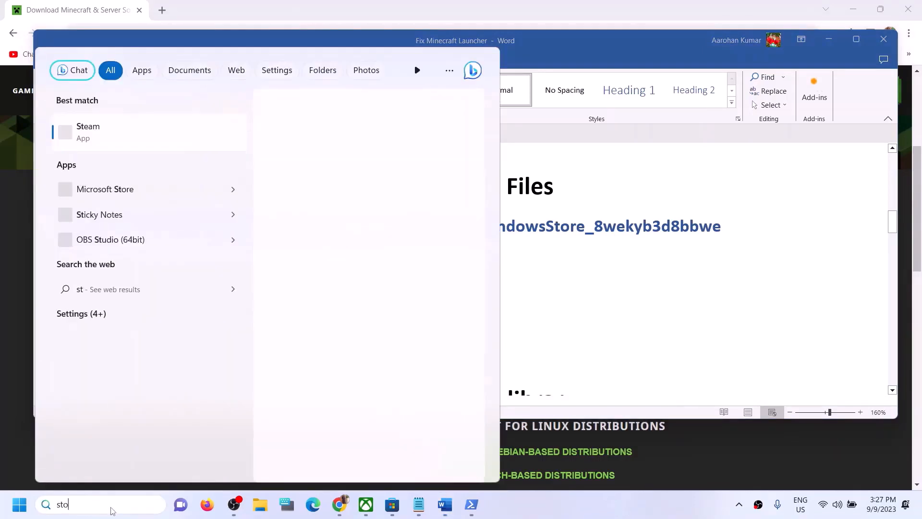
text(re)
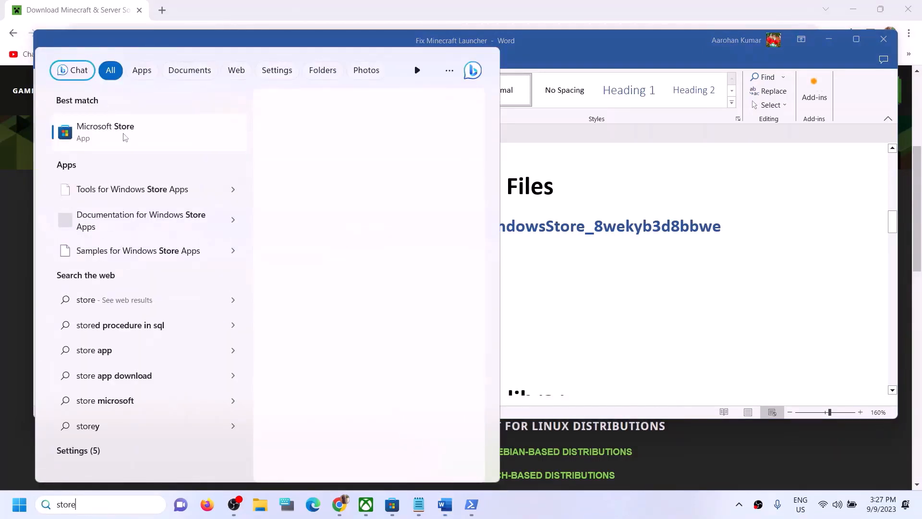
right_click(119, 142)
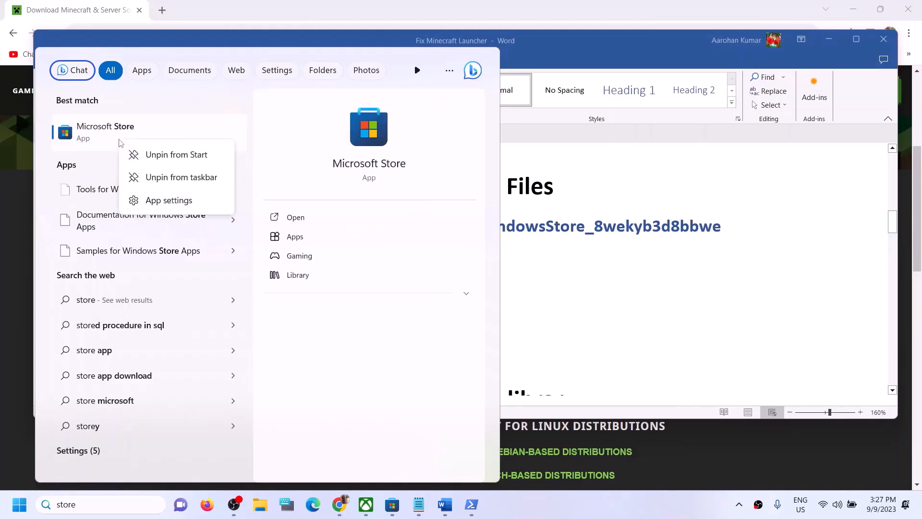
key(Escape)
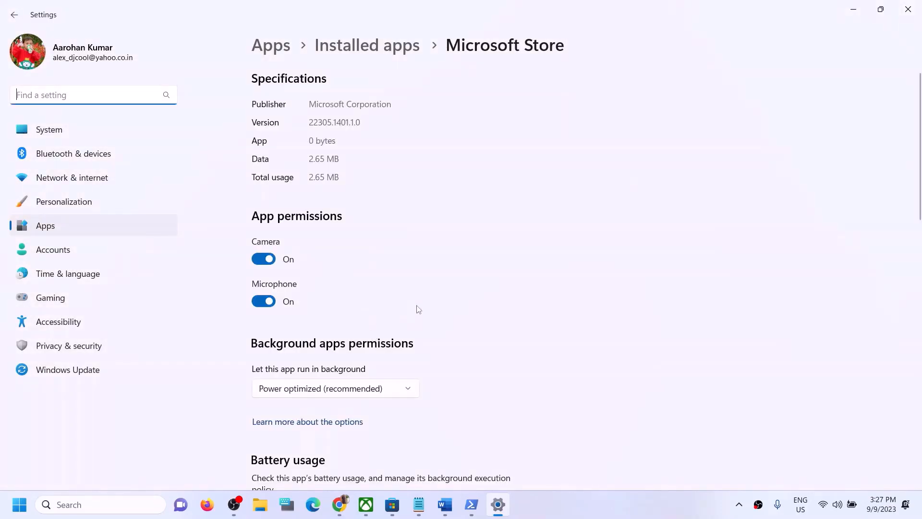
Repair the Microsoft Store app, and reset it with confirmation of the data deletion
scroll(418, 309, down, 10)
scroll(422, 356, up, 3)
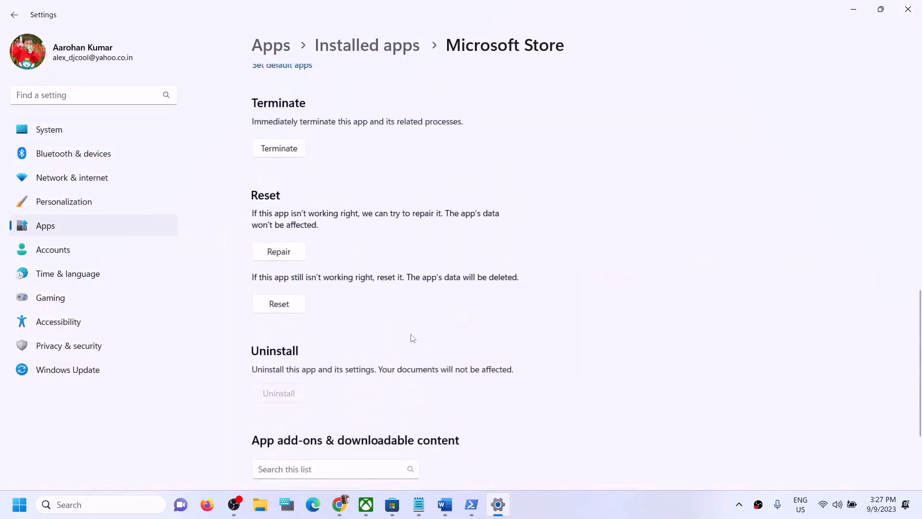
click(289, 255)
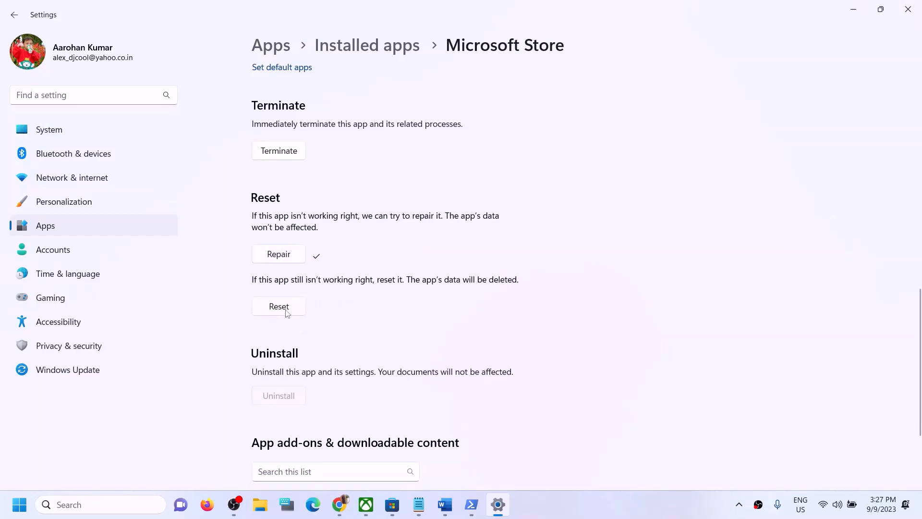
click(287, 311)
click(332, 275)
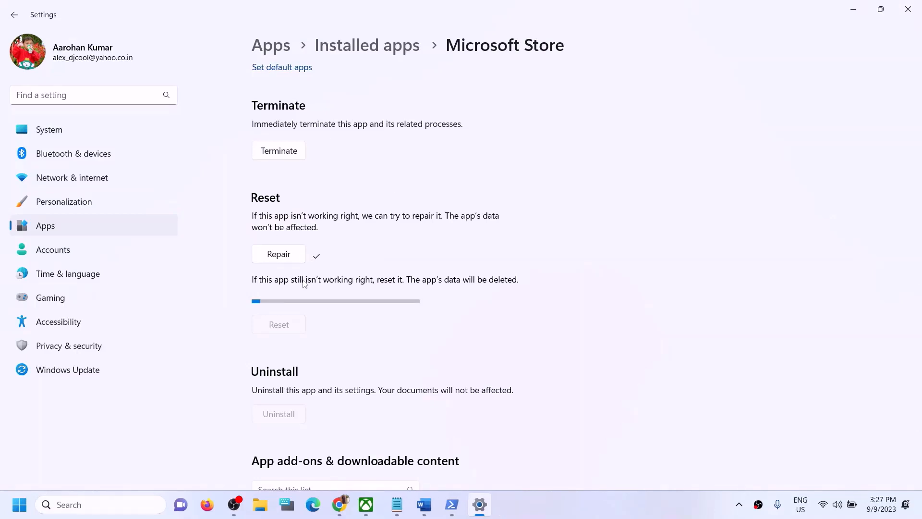
Search Windows for "xbox" and open the Xbox app's settings at its repair and reset options
click(131, 510)
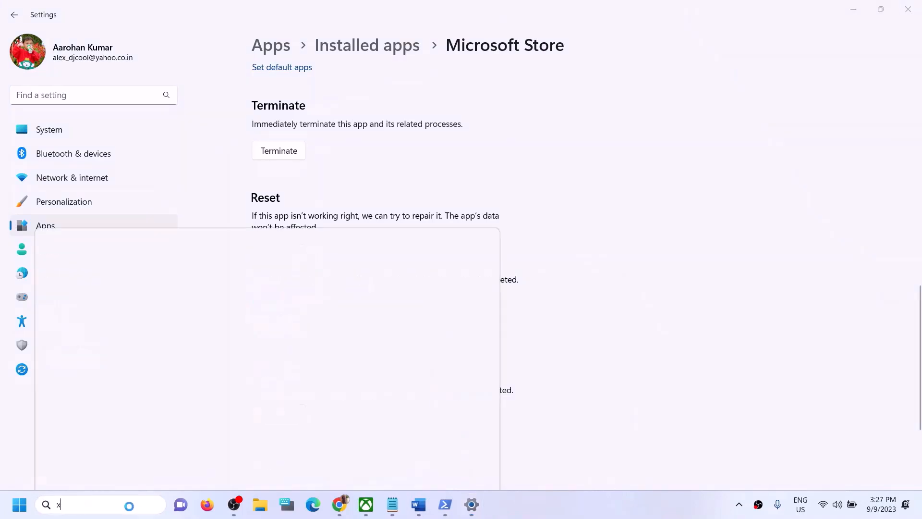
text(xbox)
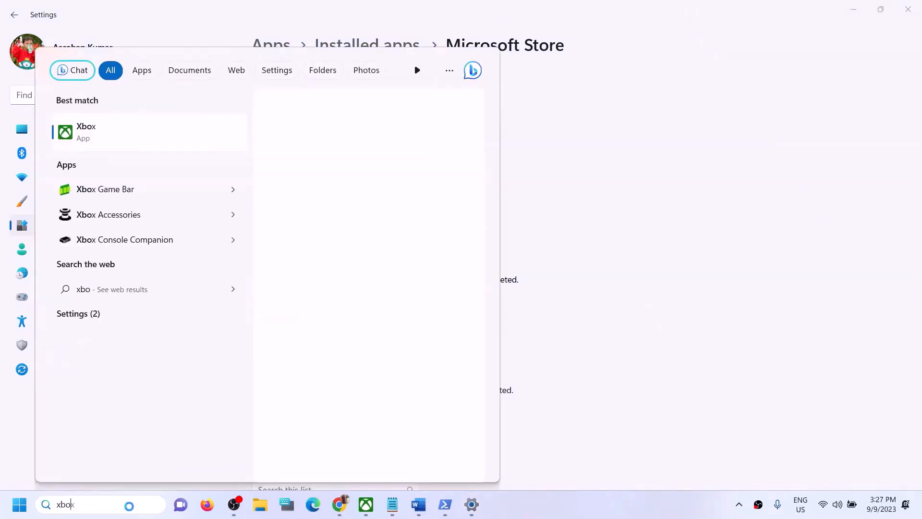
right_click(111, 143)
click(109, 140)
right_click(114, 133)
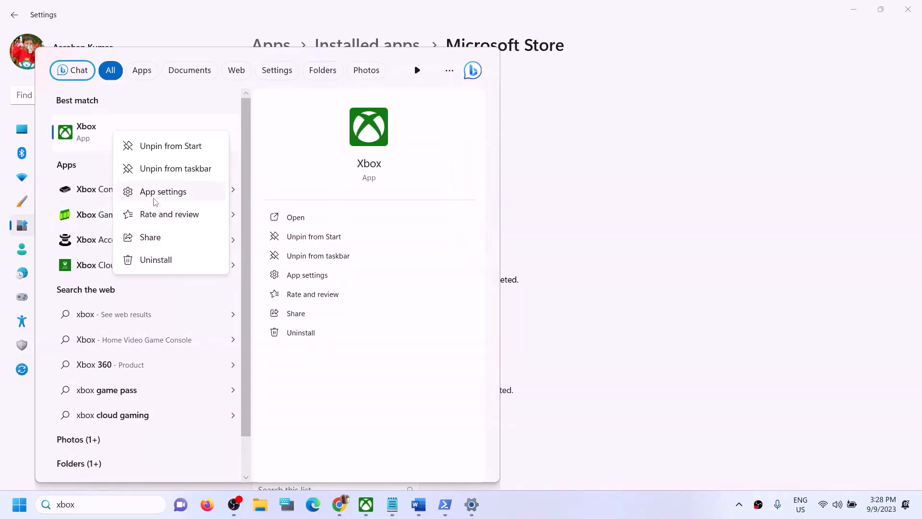
key(Escape)
key(Escape)
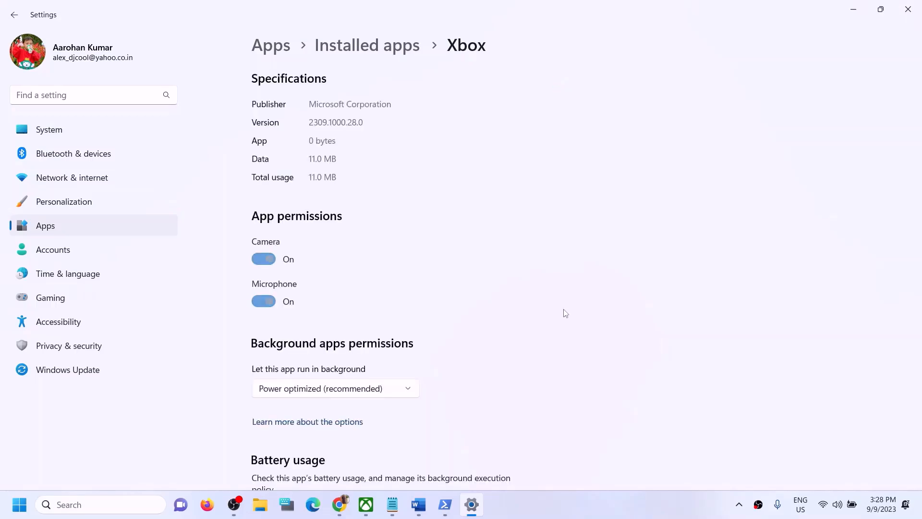
scroll(566, 313, down, 10)
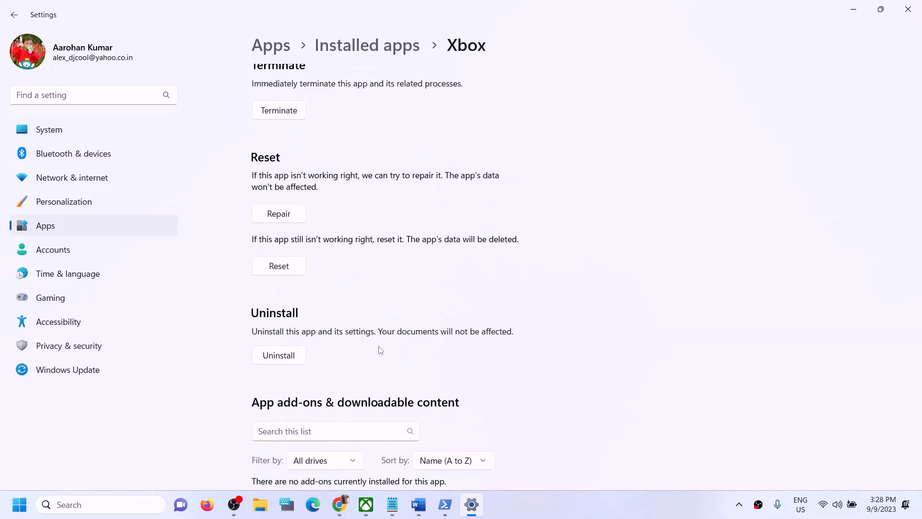
Repair the Xbox app, and reset it with confirmation of the data deletion
click(283, 148)
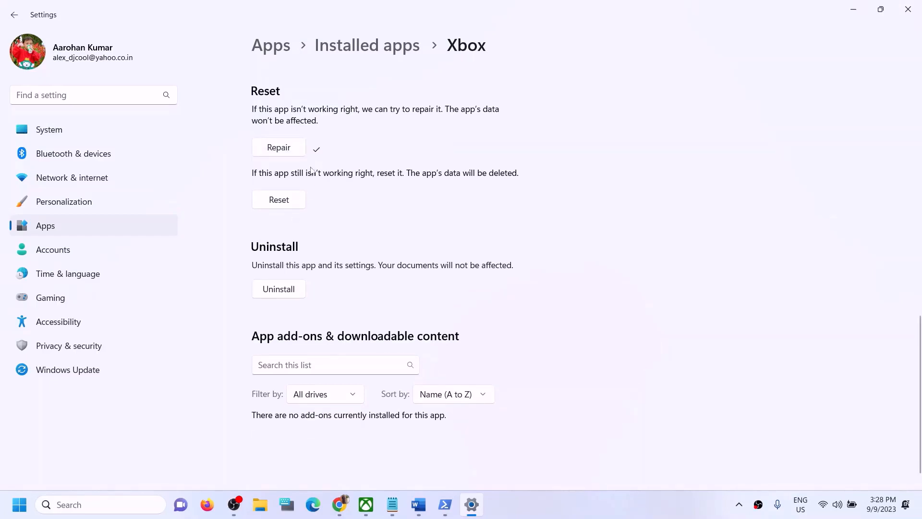
click(273, 208)
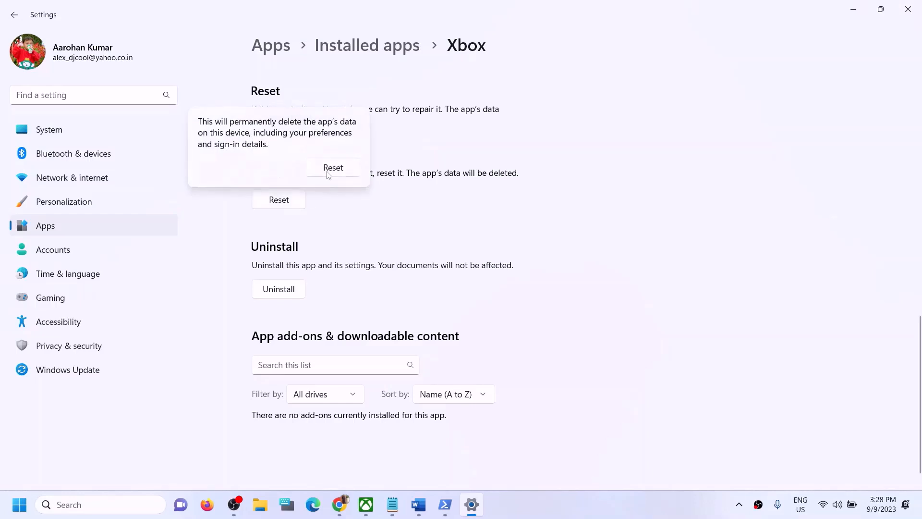
click(329, 172)
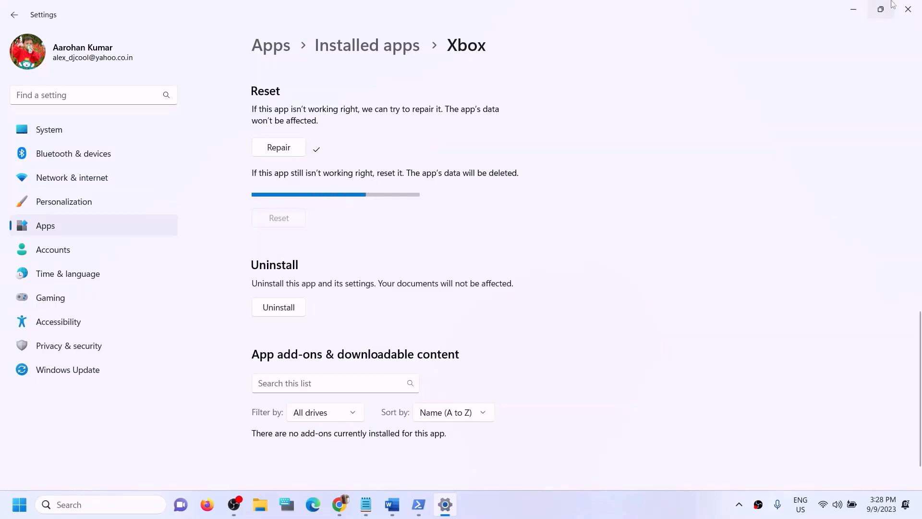
Switch to the Word document and highlight "Xbox App/Store from store library" in the Step 7 heading
click(392, 505)
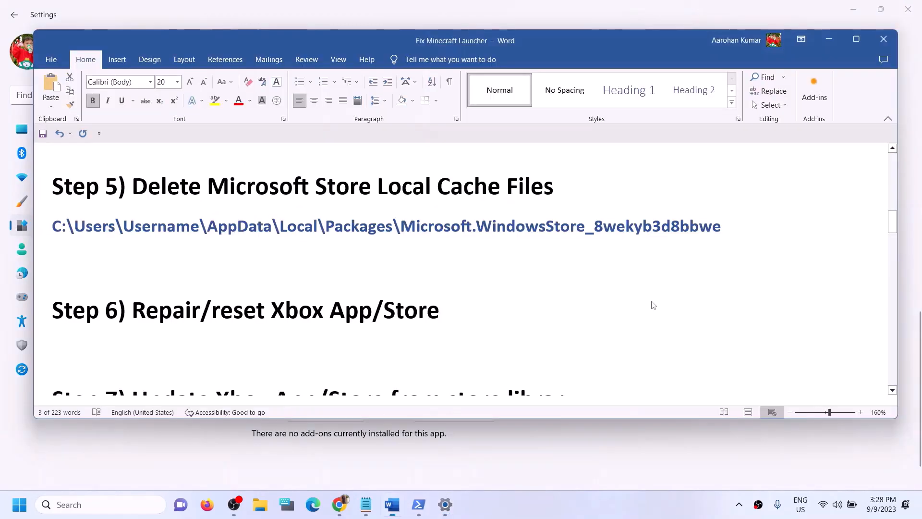
scroll(364, 362, up, 2)
scroll(364, 362, down, 3)
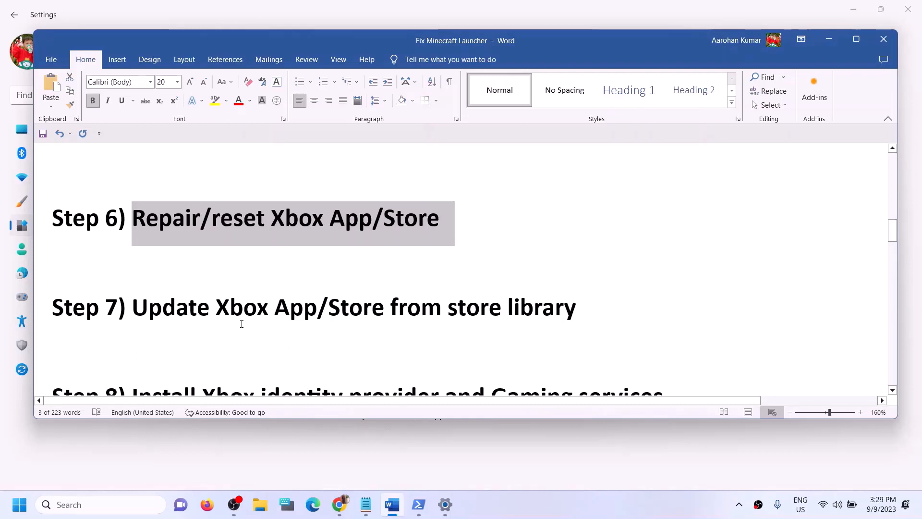
drag(218, 323, 650, 300)
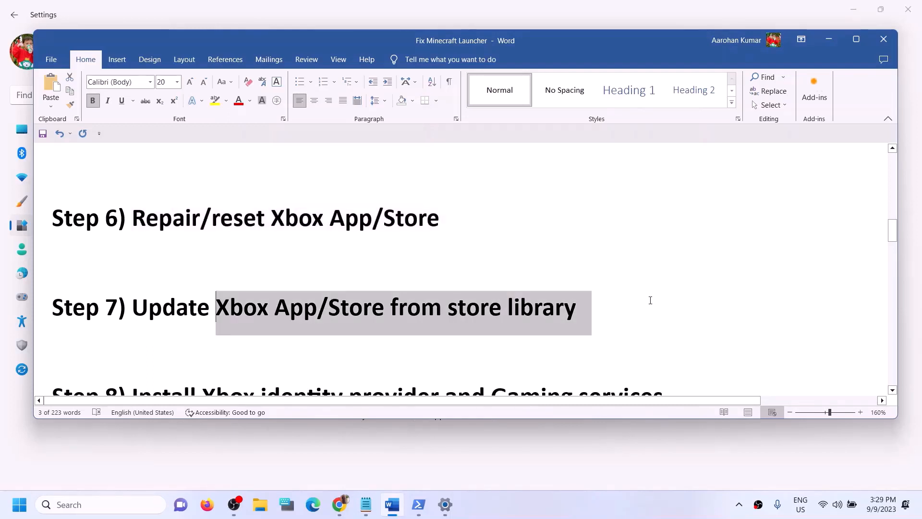
Search Windows for "store", open Microsoft Store maximized, and get updates for the installed apps from its library
click(69, 503)
text(store)
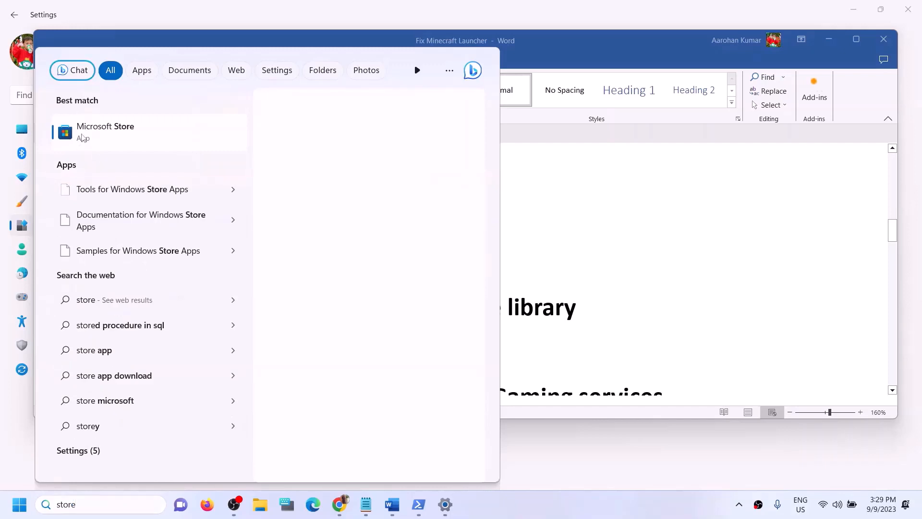
click(93, 138)
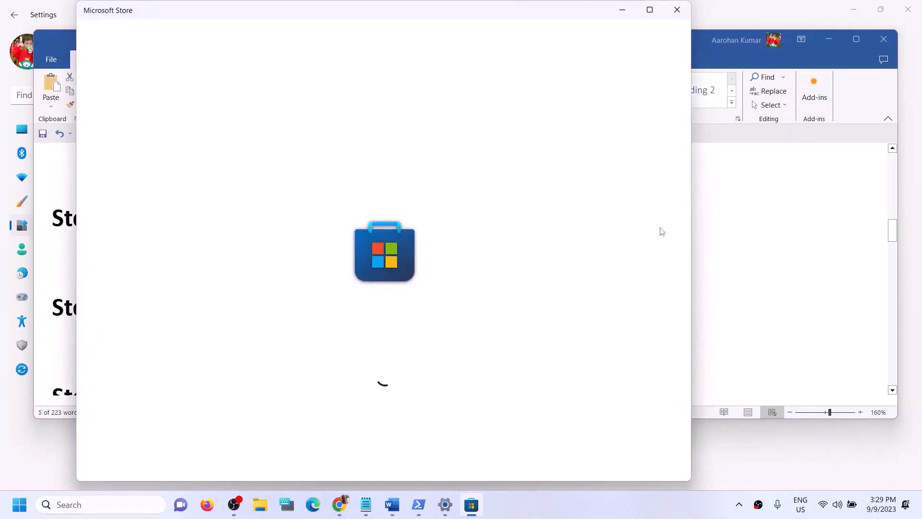
click(649, 10)
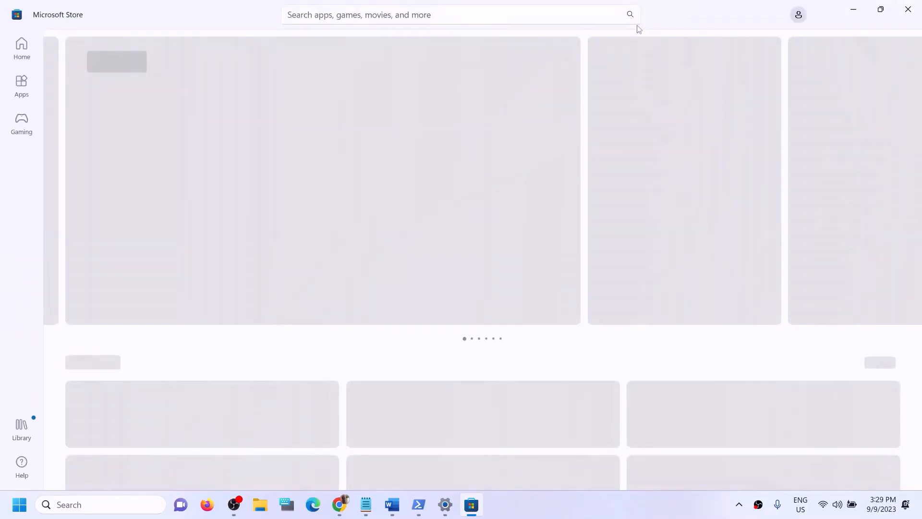
click(19, 434)
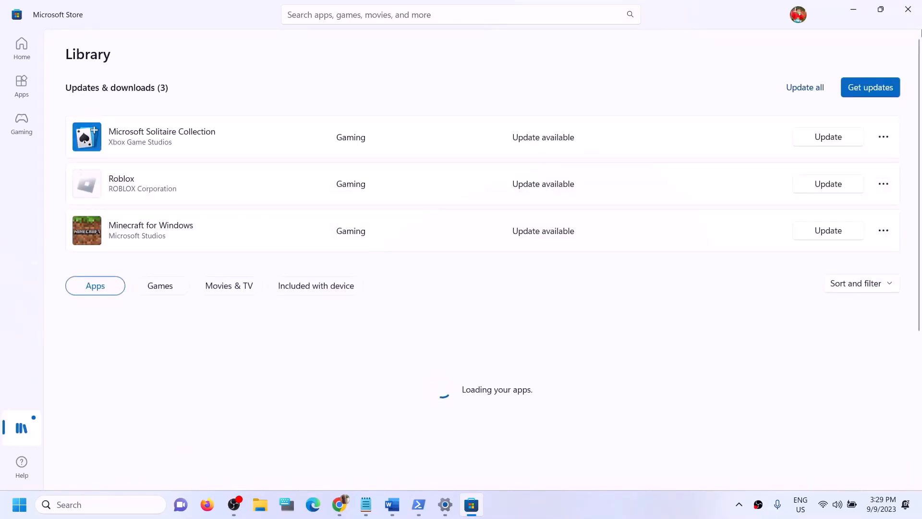
click(863, 94)
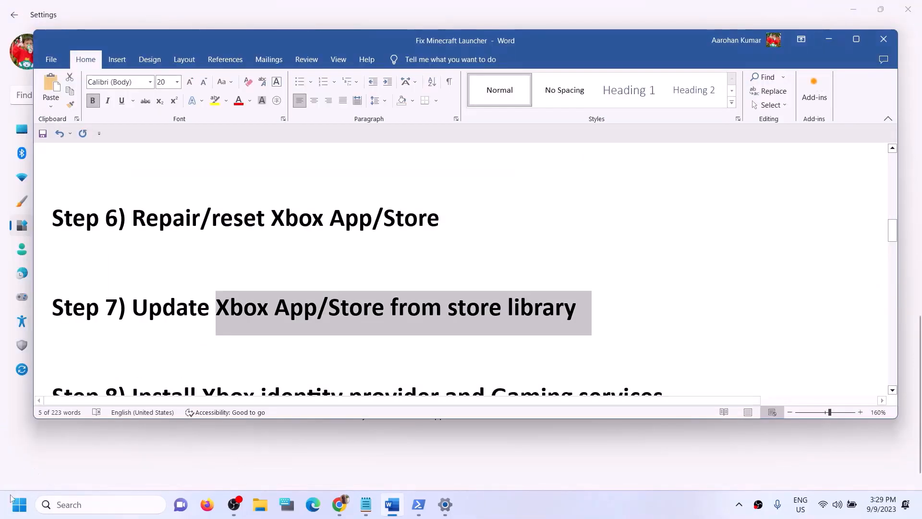
click(18, 503)
click(349, 463)
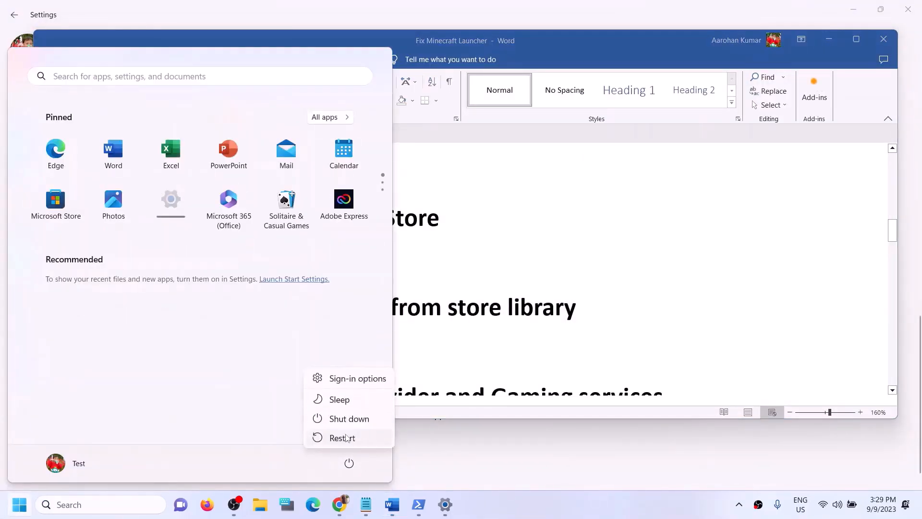
click(586, 317)
click(586, 317)
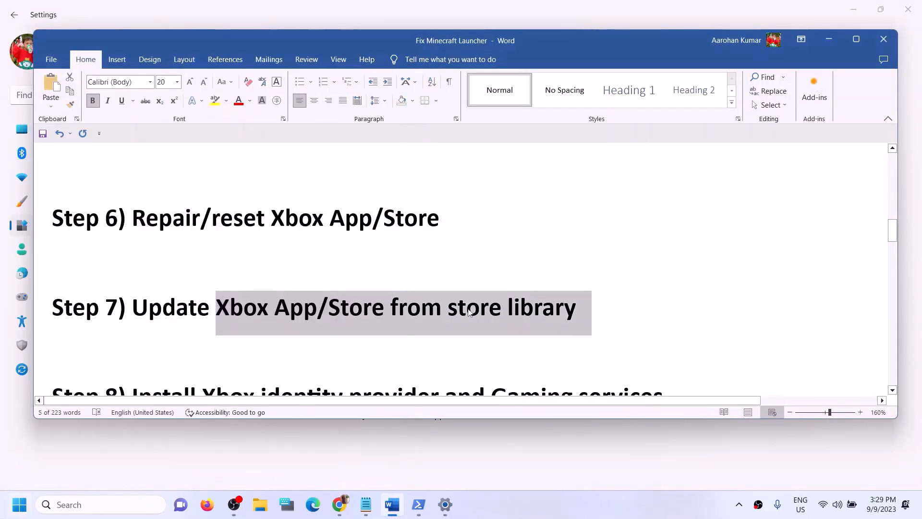
Highlight "identity provider" in the Step 8 heading, and copy the Xbox Identity Provider link below it
click(370, 319)
scroll(371, 319, down, 4)
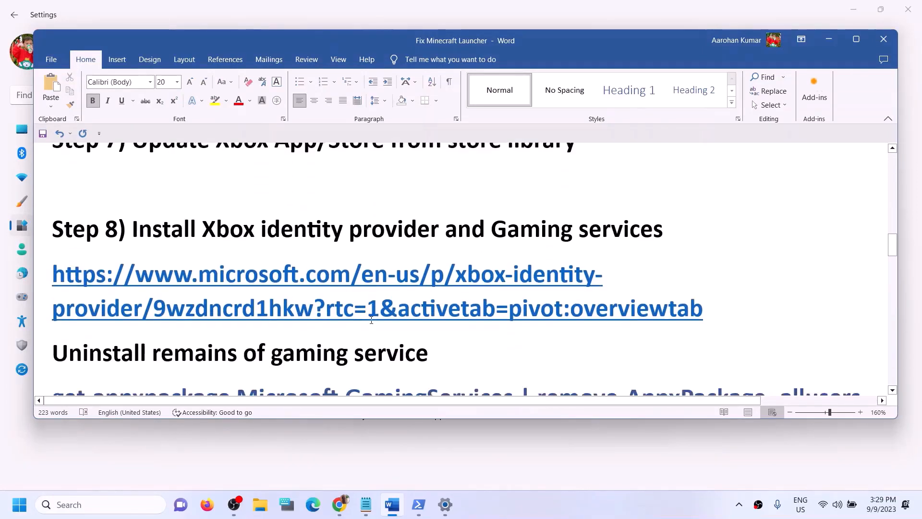
drag(262, 213, 444, 214)
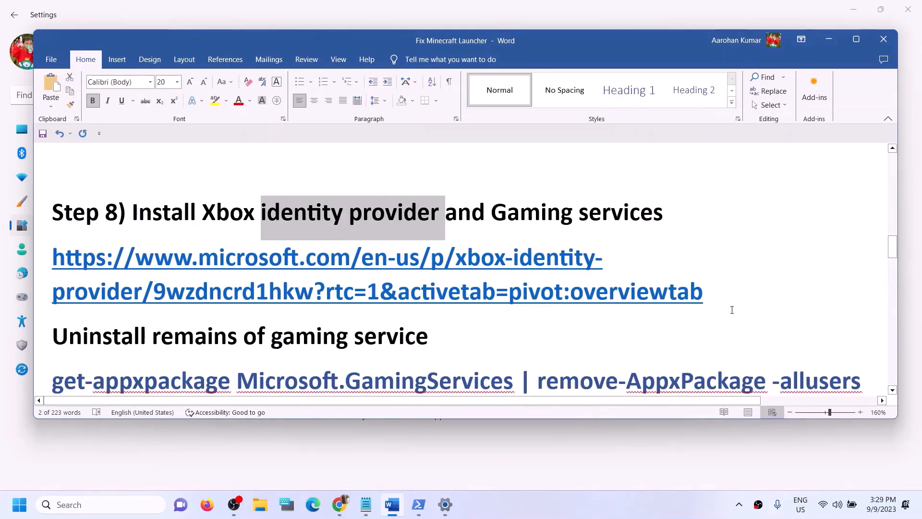
triple_click(475, 291)
key(ctrl+c)
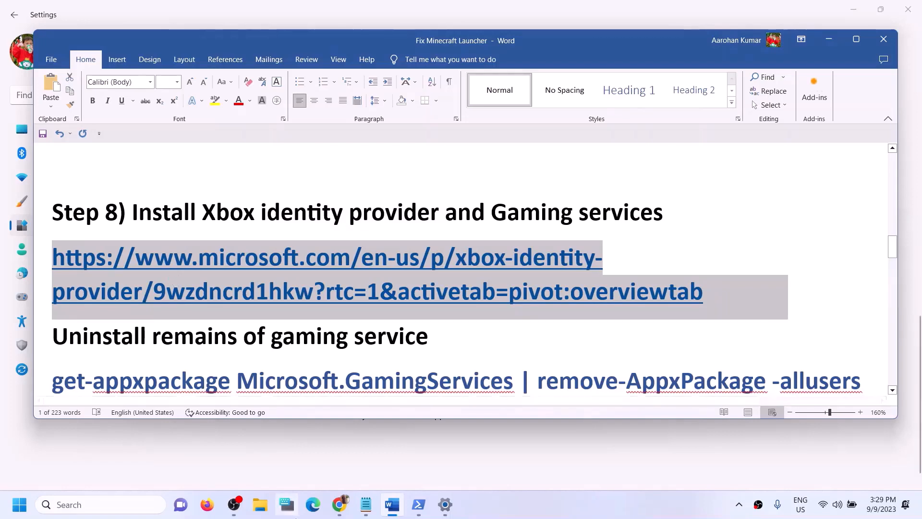
Switch to Chrome and open the copied Xbox Identity Provider link in a new tab
click(336, 515)
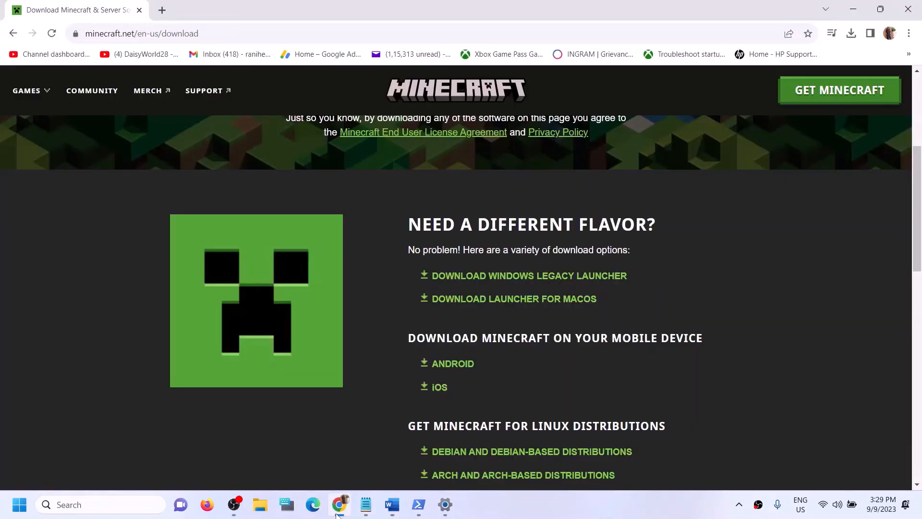
click(162, 10)
key(ctrl+v)
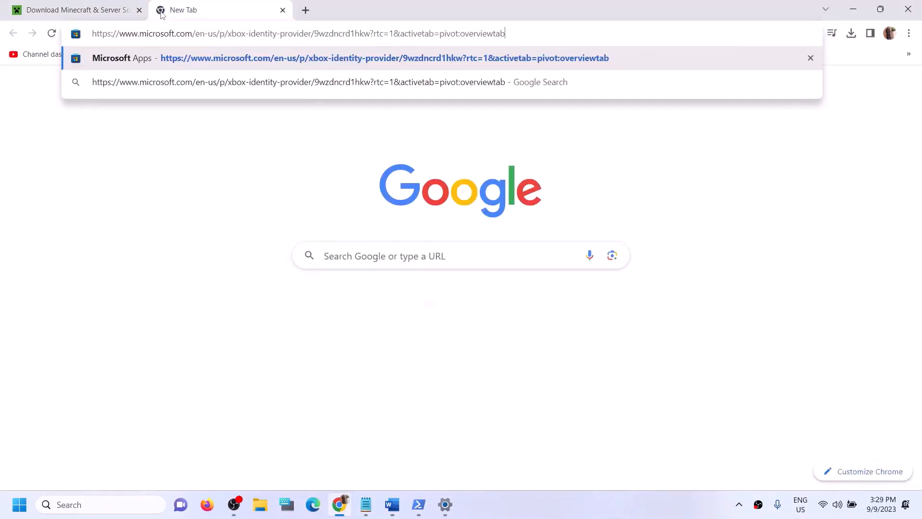
key(Return)
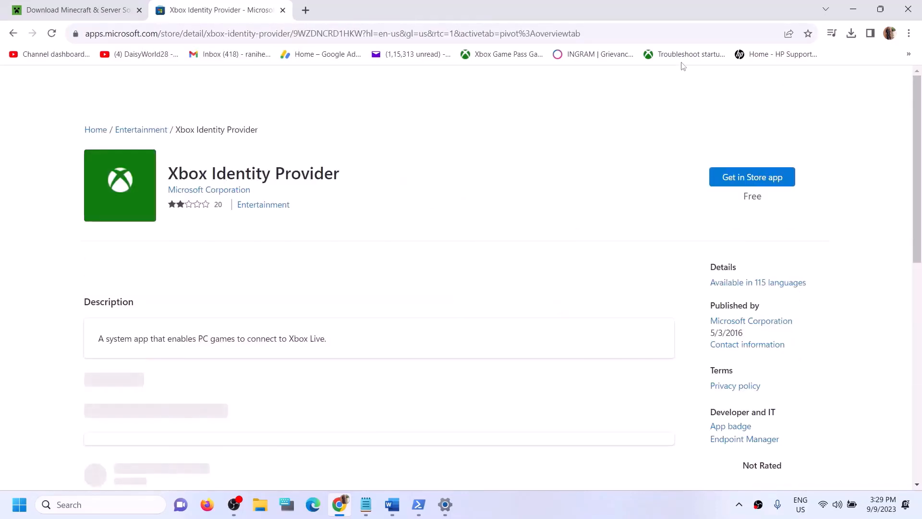
Open the Xbox Identity Provider in the Microsoft Store app from its web page, and close the store window
click(764, 183)
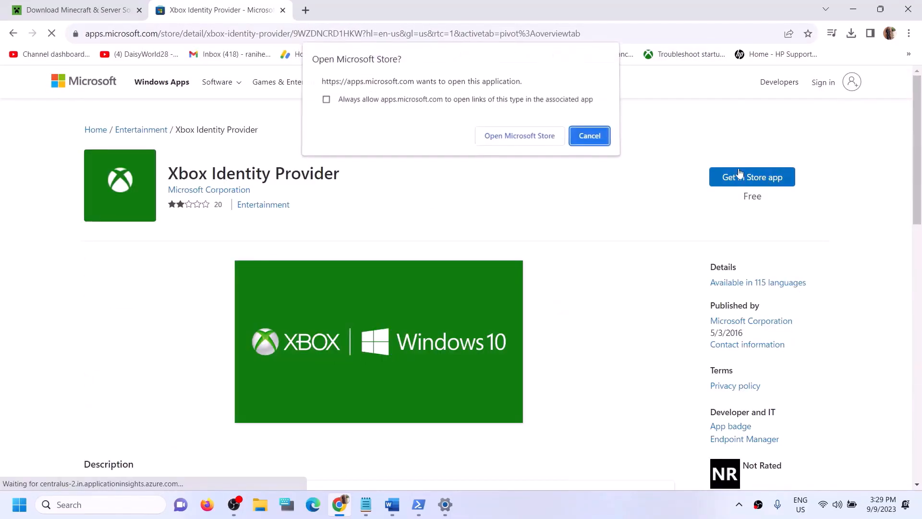
click(522, 139)
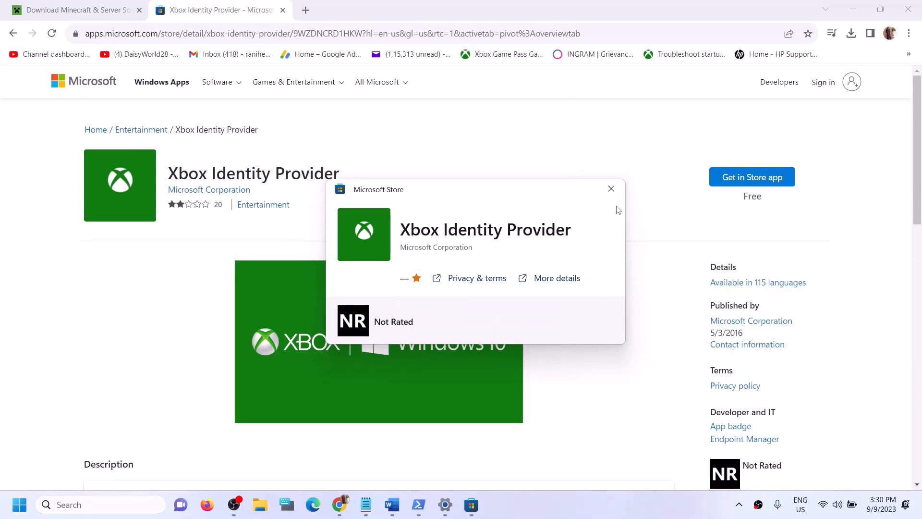
click(611, 189)
In the Word document, copy the get-appxpackage command under "Uninstall remains of gaming service"
click(392, 504)
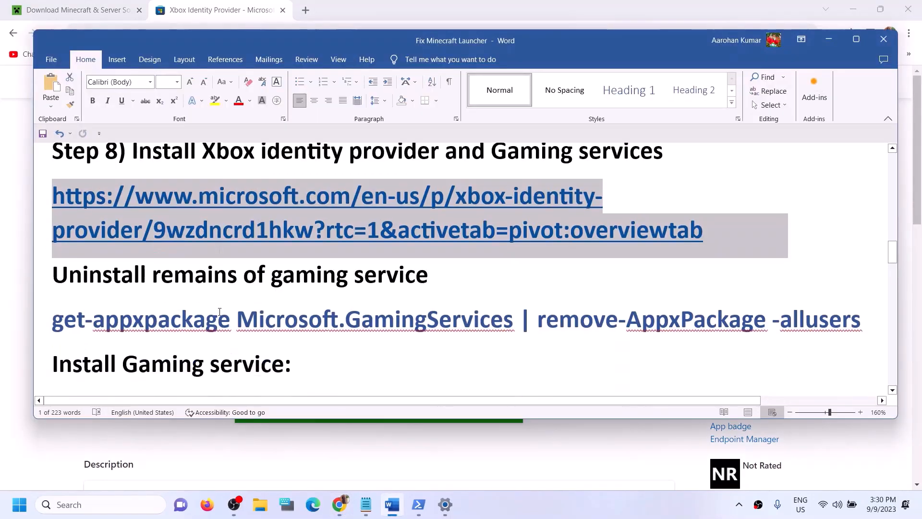
scroll(219, 311, down, 2)
drag(861, 243, 96, 253)
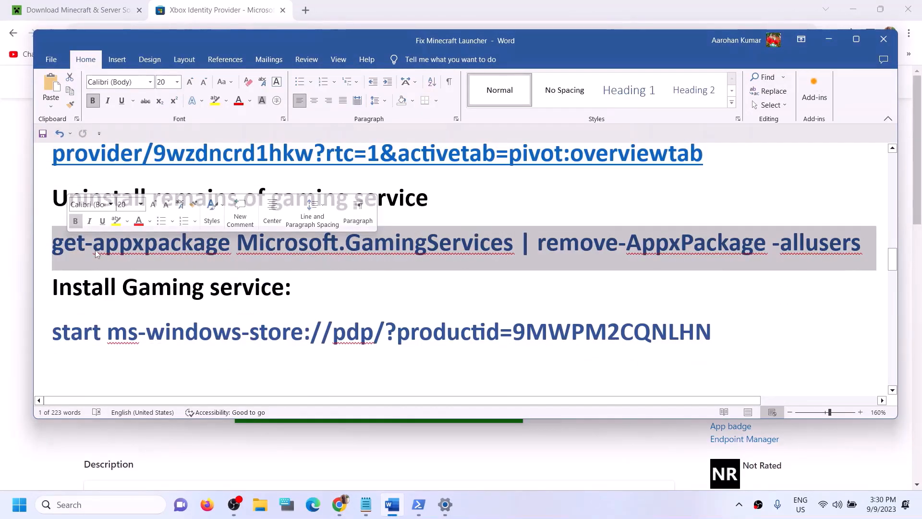
right_click(96, 253)
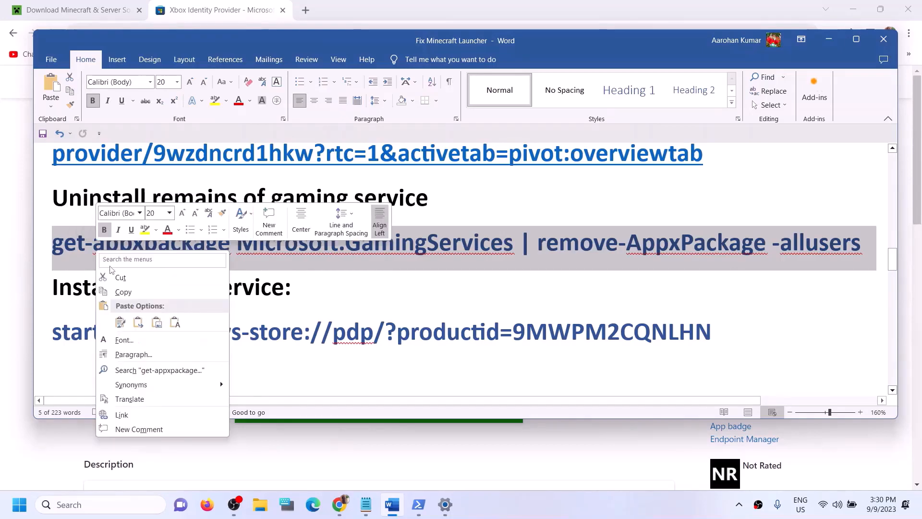
click(128, 290)
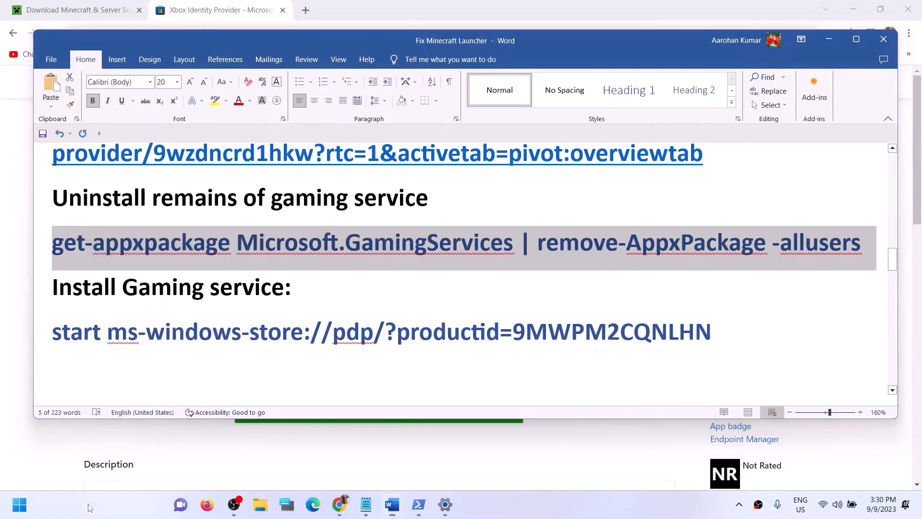
Open Windows PowerShell as administrator and paste the command get-appxpackage Microsoft.GamingServices | remove-AppxPackage -allusers at the prompt
key(super)
text(powers)
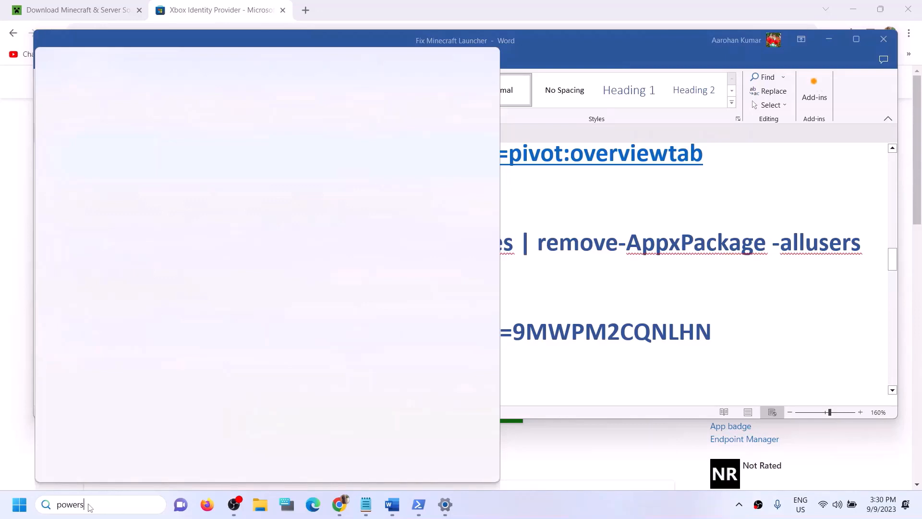
text(hell)
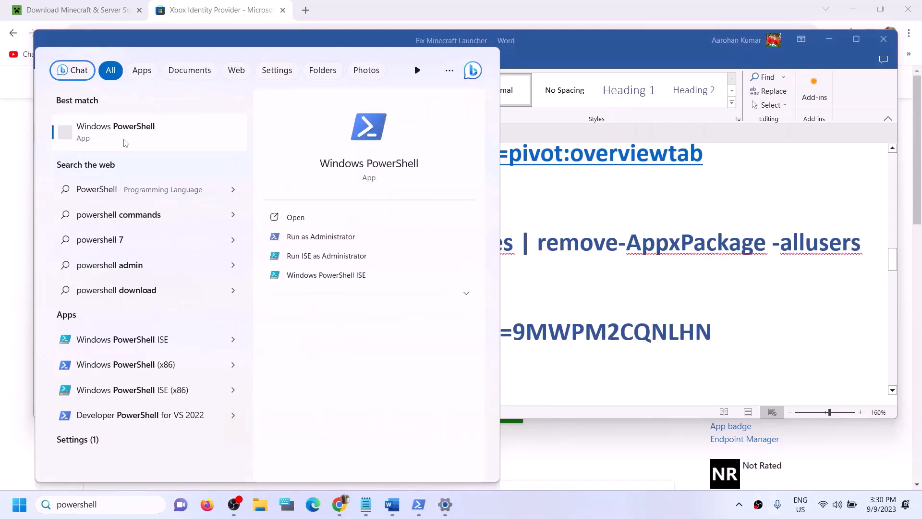
right_click(125, 142)
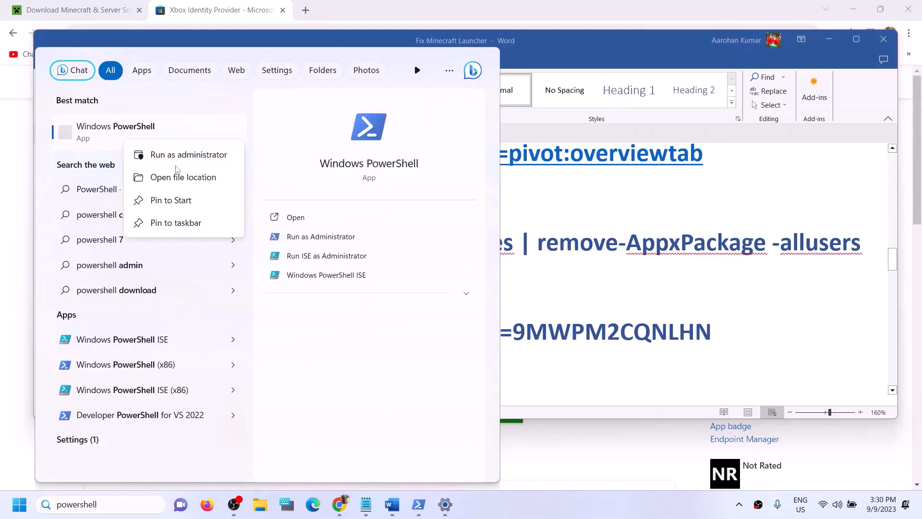
key(Escape)
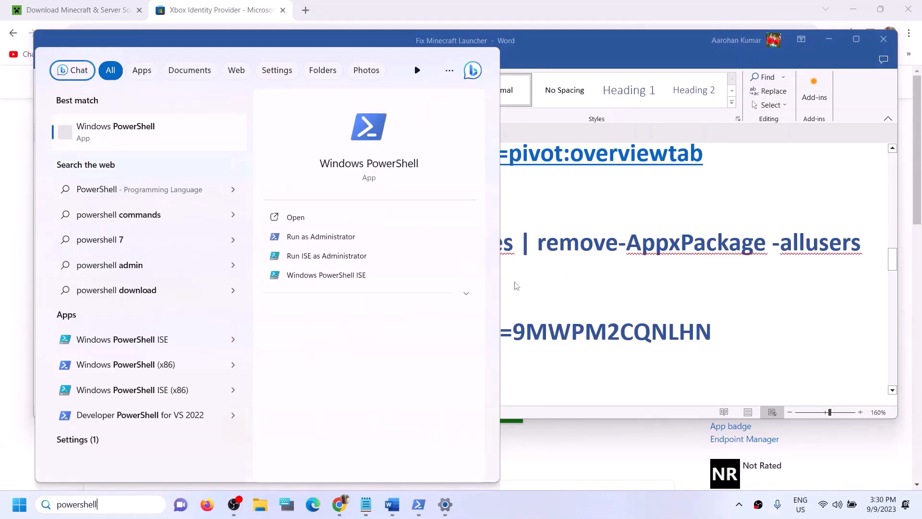
key(Escape)
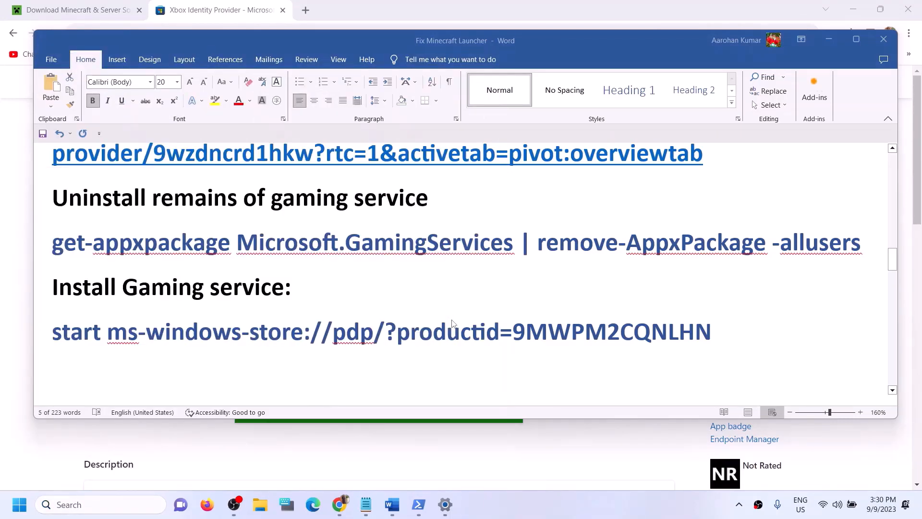
click(430, 352)
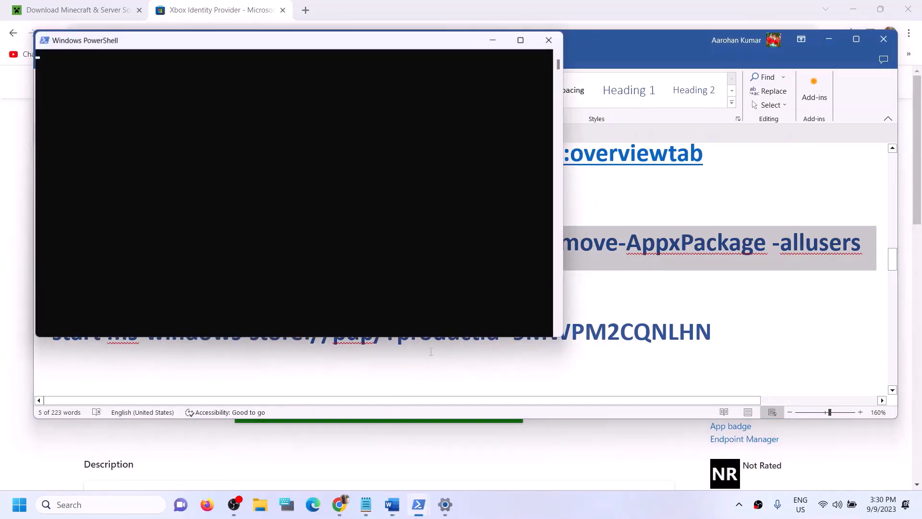
drag(270, 43, 360, 106)
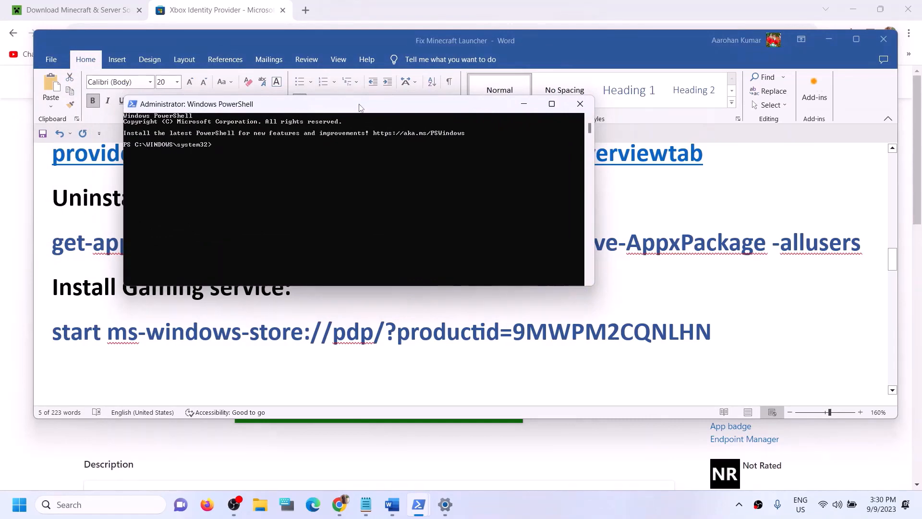
key(ctrl+v)
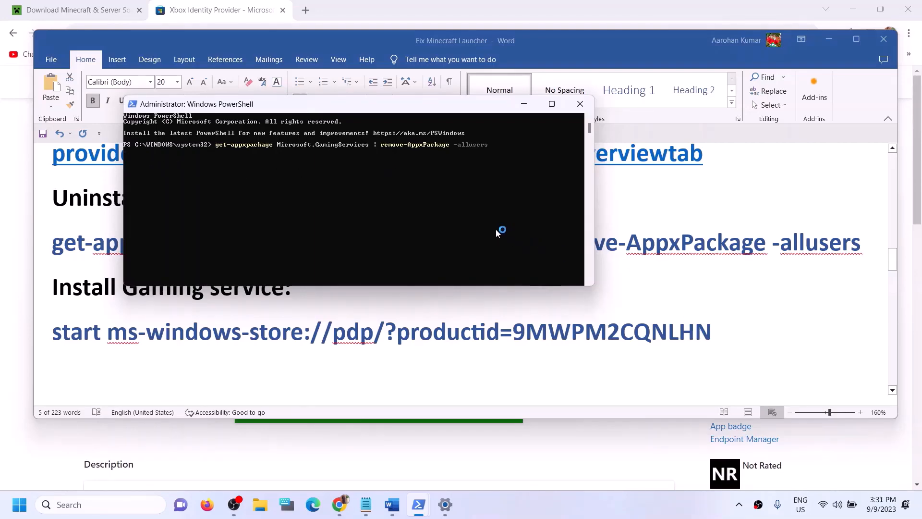
In the Word document, copy the start ms-windows-store command under "Install Gaming service"
click(731, 332)
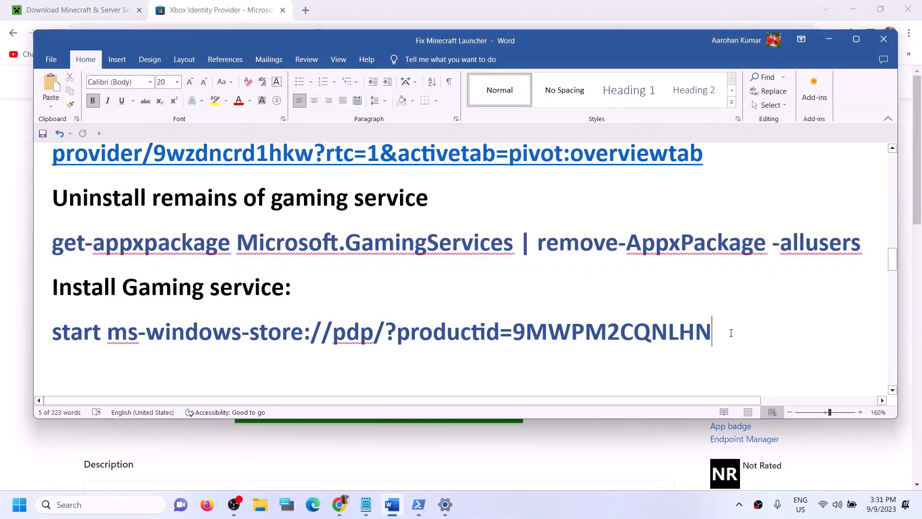
drag(731, 333, 94, 344)
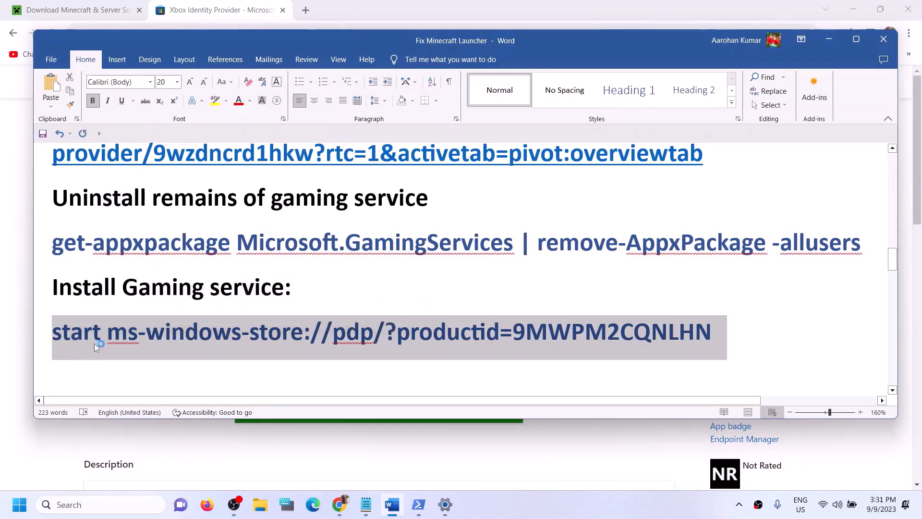
right_click(94, 343)
click(134, 197)
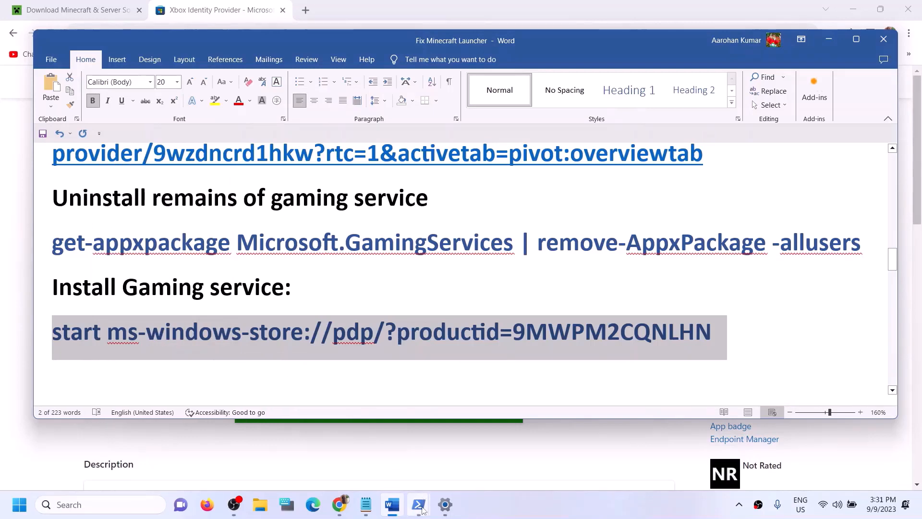
Switch to the administrator PowerShell window and run start ms-windows-store://pdp/?productid=9MWPM2CQNLHN
click(418, 504)
click(482, 445)
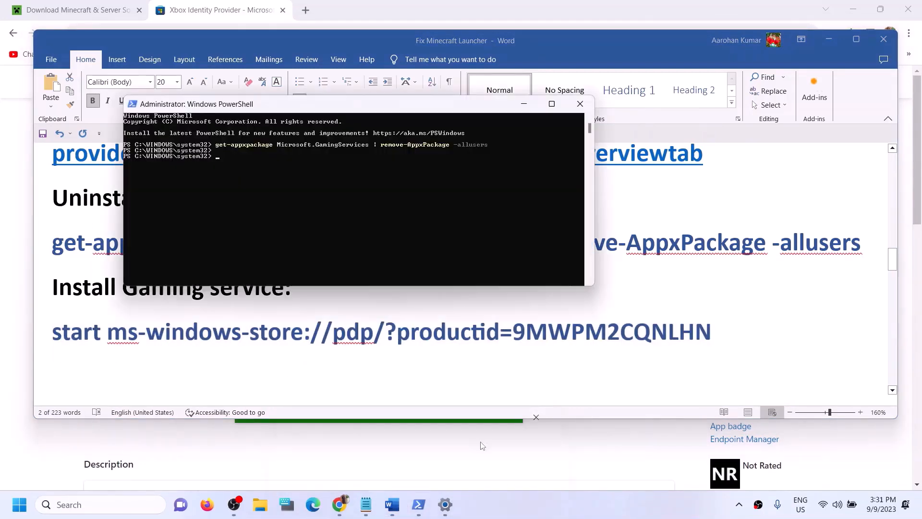
right_click(244, 163)
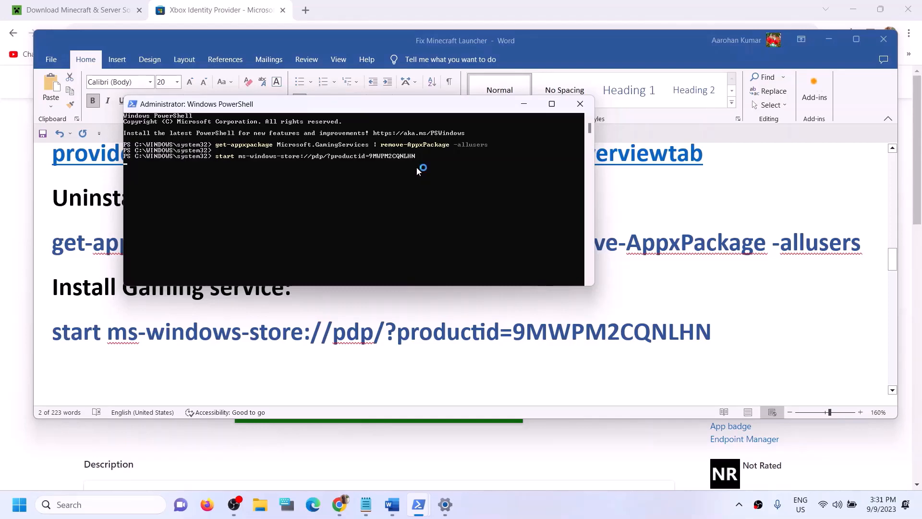
key(Return)
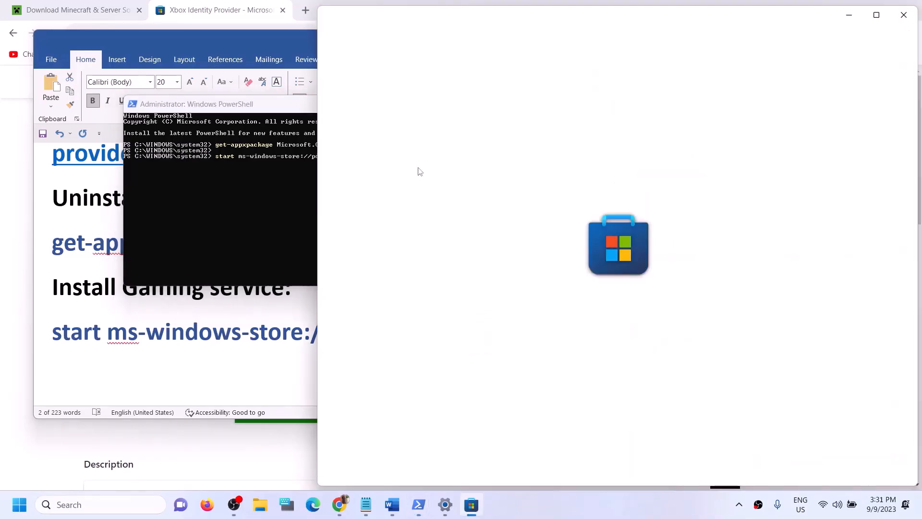
Maximize the Microsoft Store window and install Gaming Services
click(879, 18)
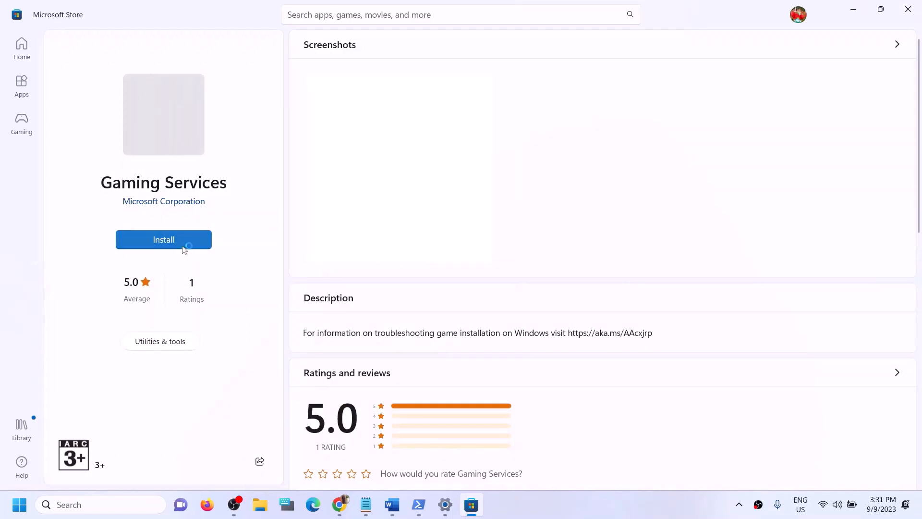
click(181, 248)
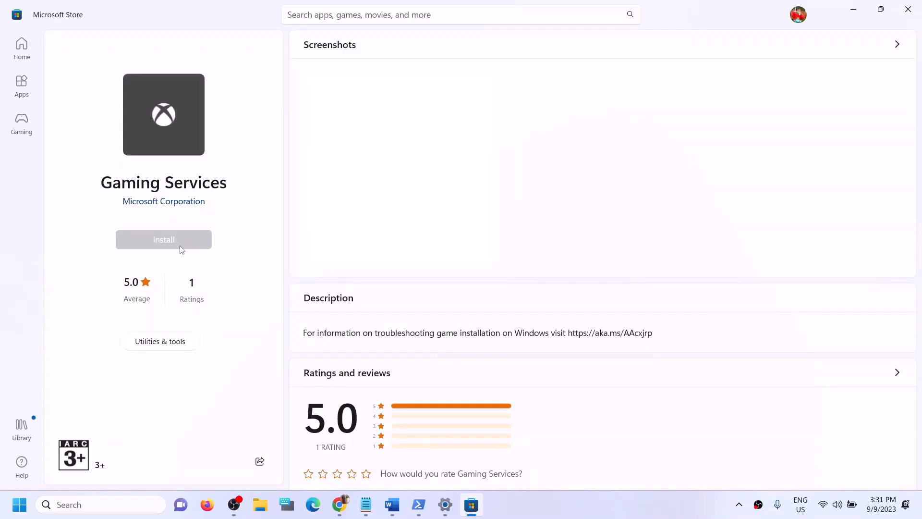
click(398, 349)
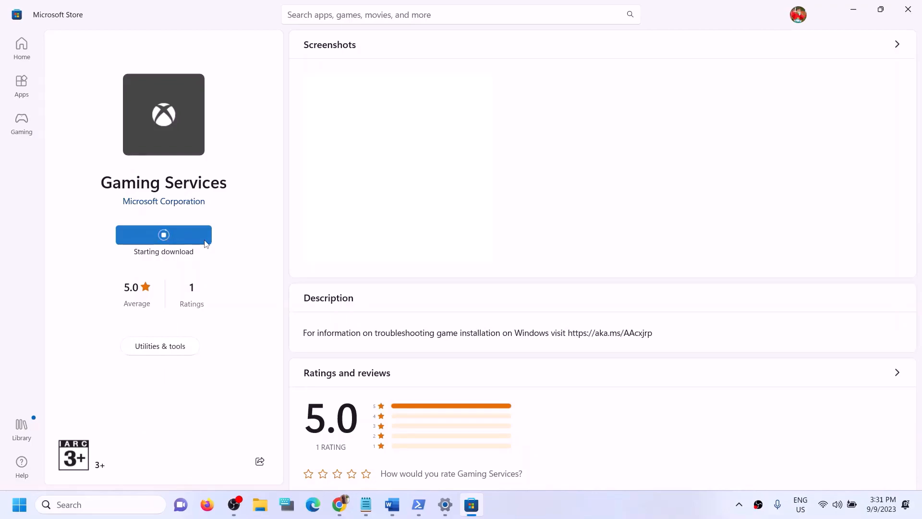
Check the Step 9 list of services in the Word document, minimize it, and open the Windows Services app
click(395, 508)
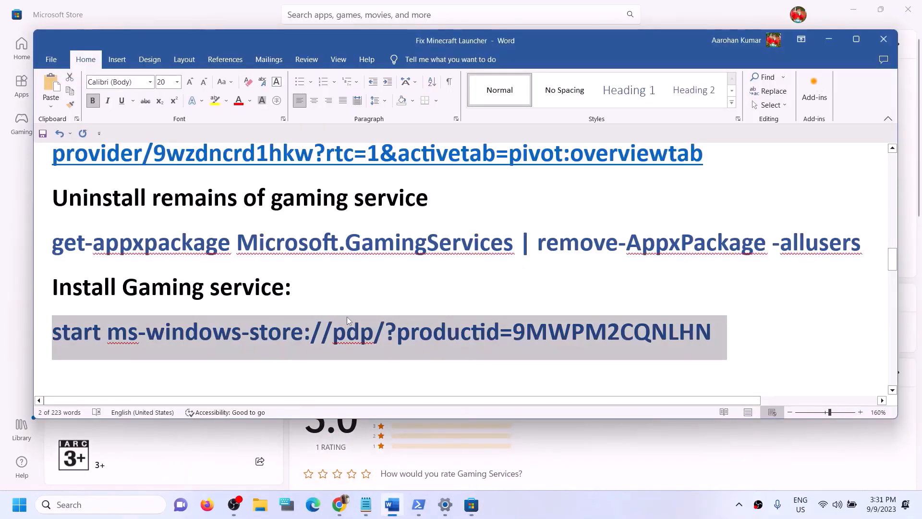
scroll(332, 327, down, 3)
scroll(332, 327, down, 2)
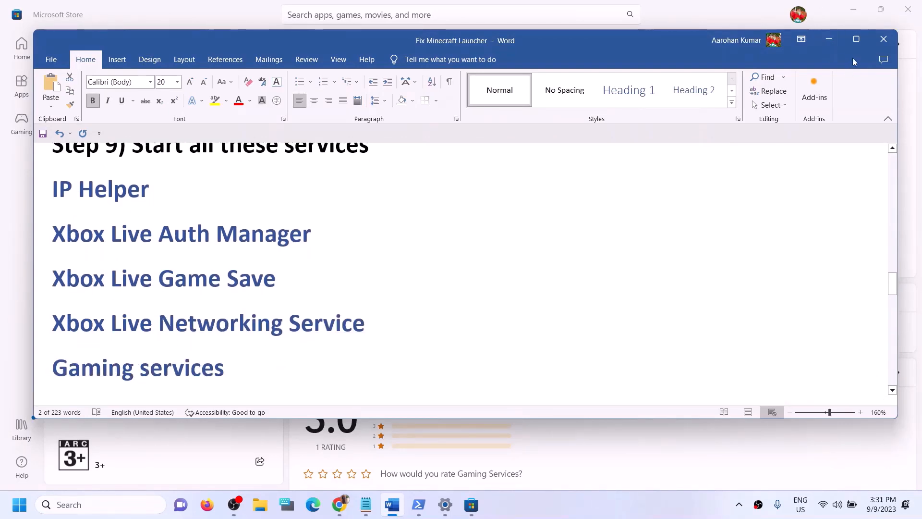
click(829, 39)
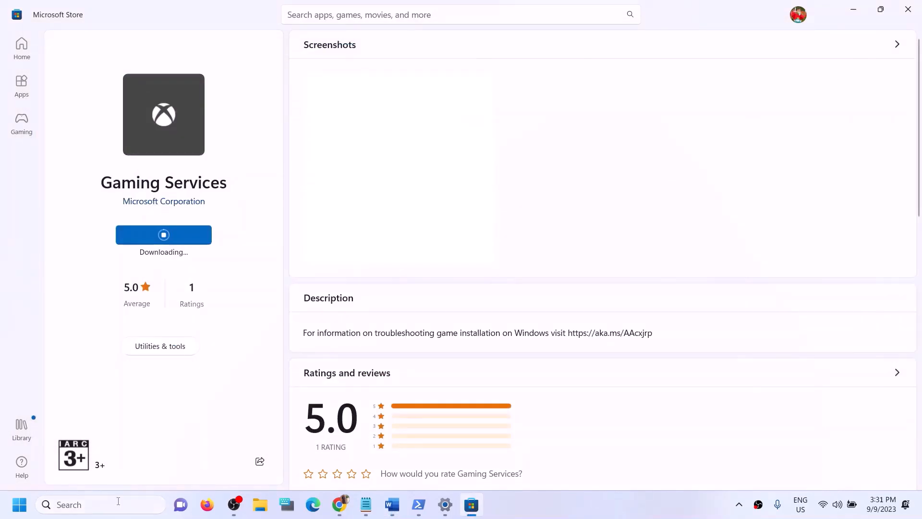
click(118, 501)
text(er)
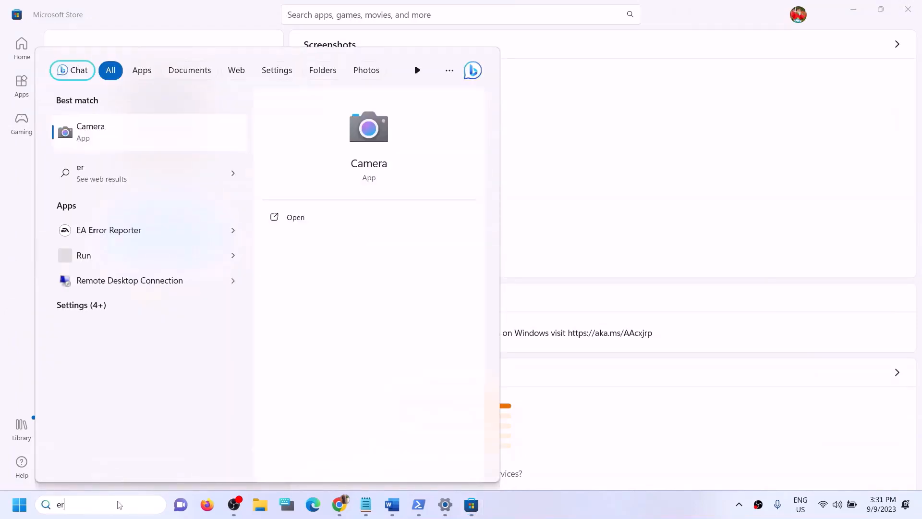
key(Left)
key(Left)
text(s)
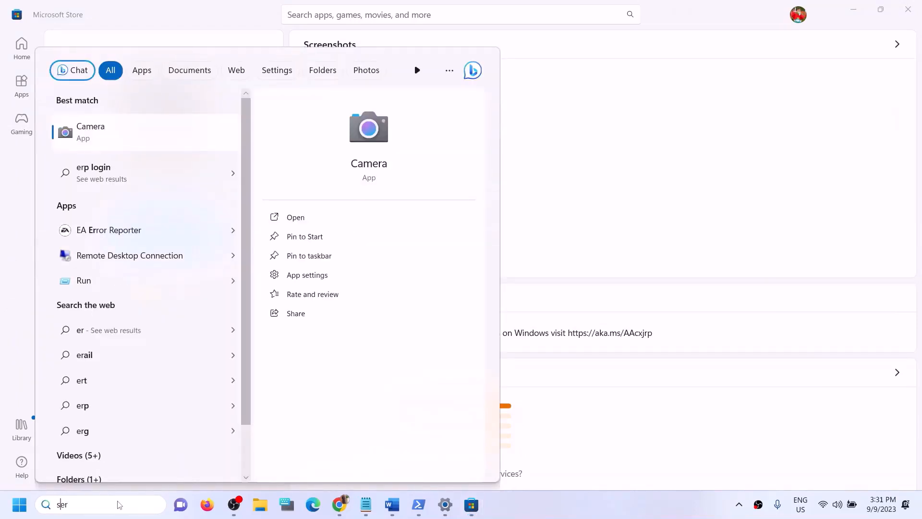
key(Right)
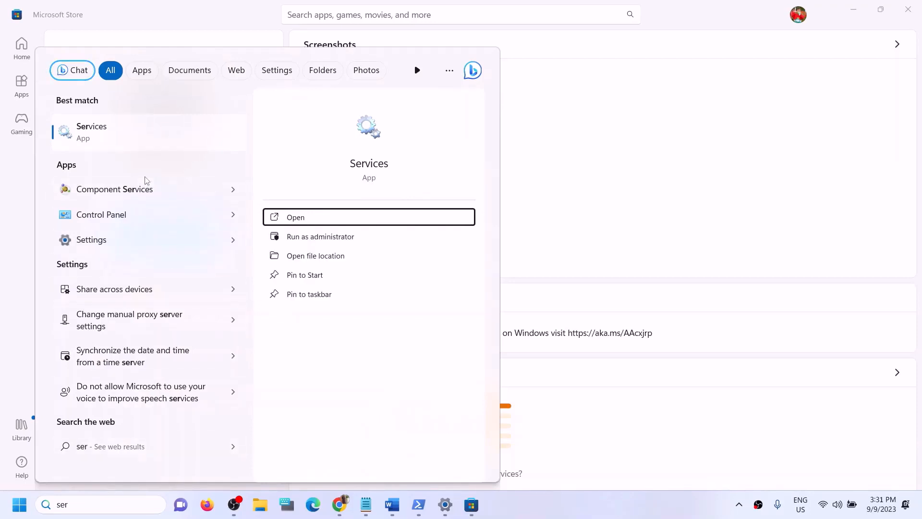
click(151, 137)
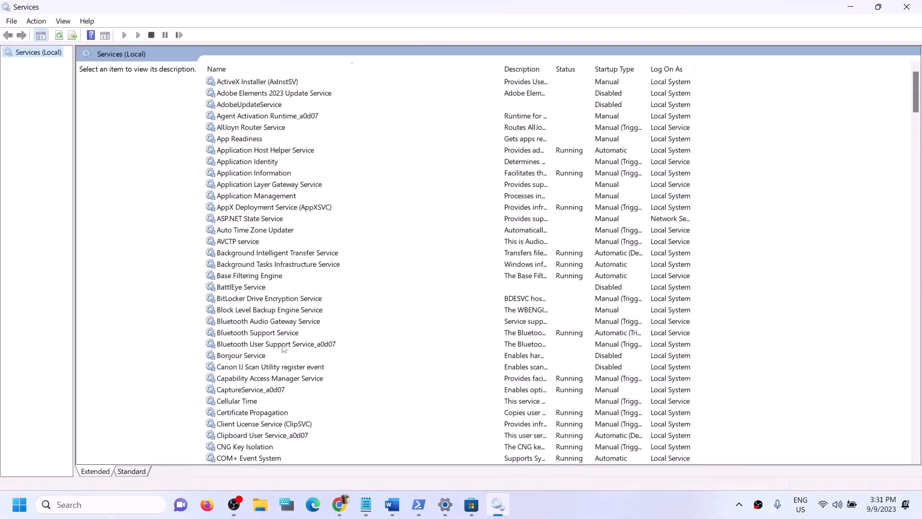
Find the IP Helper service, set its startup type to Automatic, and confirm its properties
click(268, 345)
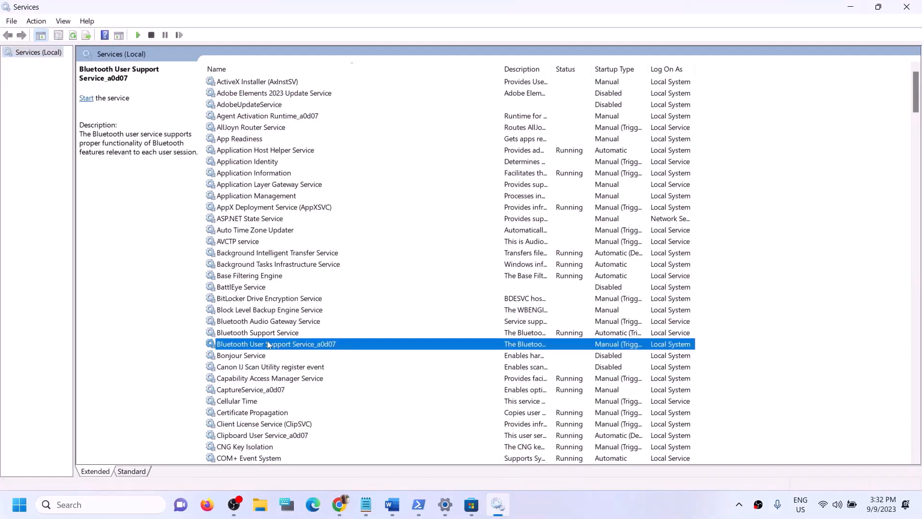
key(i)
click(238, 266)
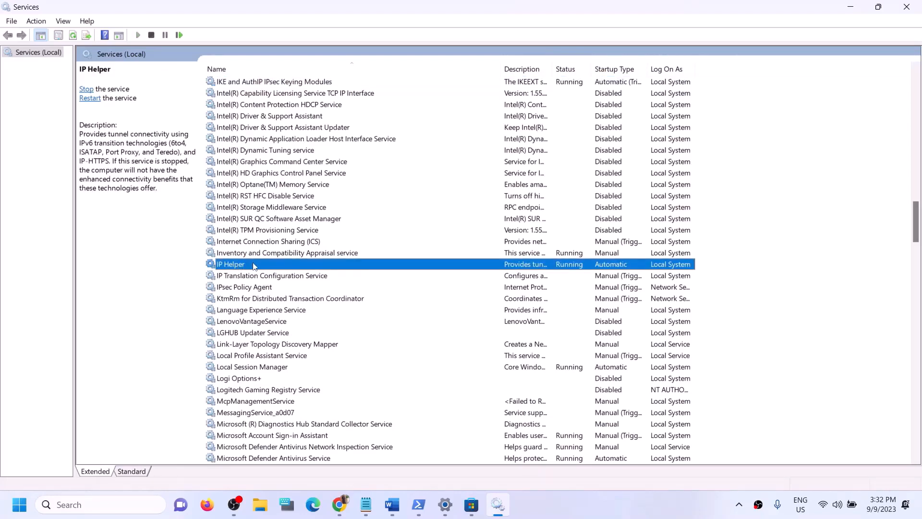
double_click(254, 265)
click(439, 238)
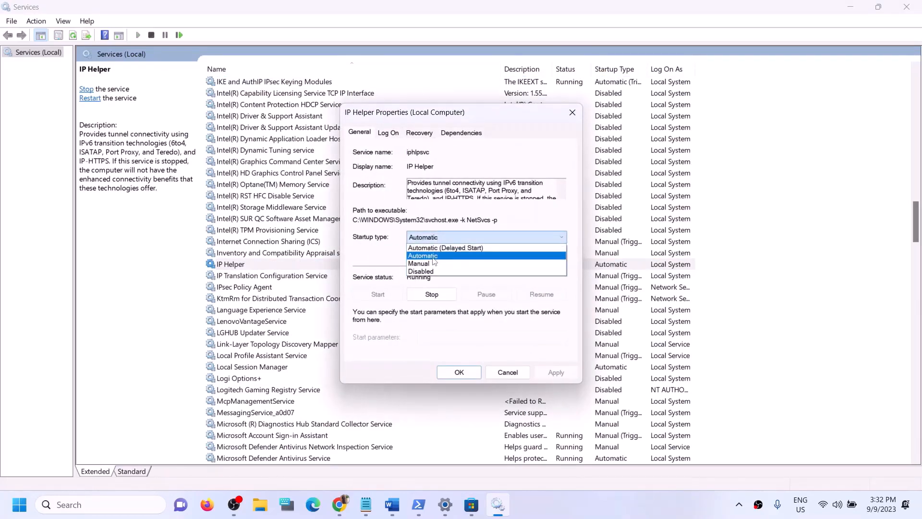
click(437, 255)
click(549, 374)
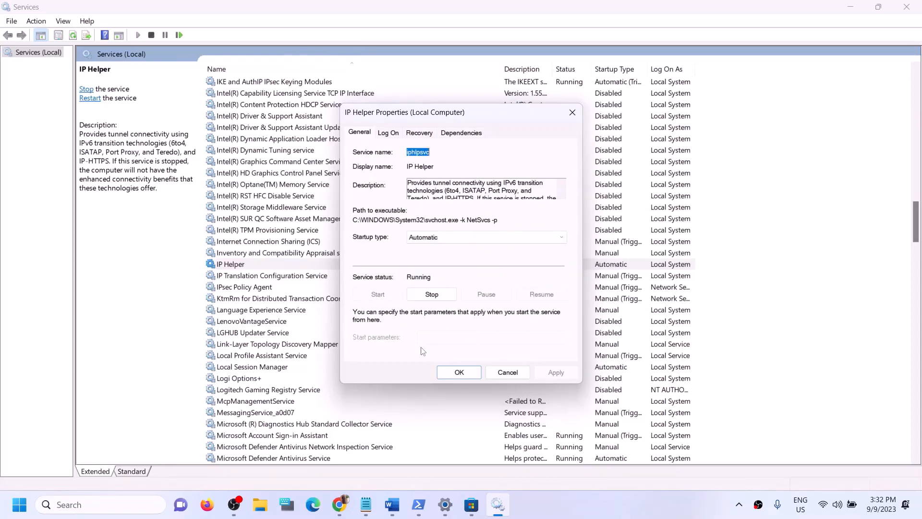
click(451, 377)
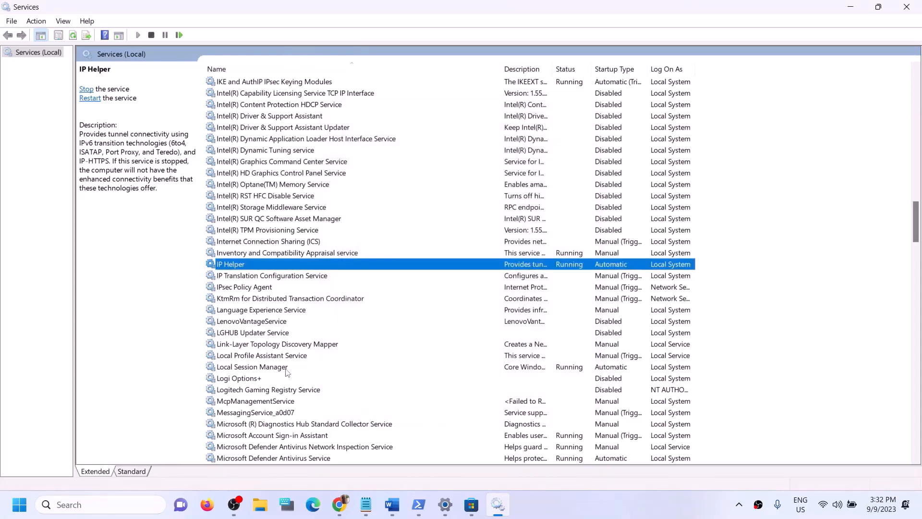
Find the Xbox Accessory Management Service, set its startup type to Automatic, and apply the setting
click(287, 370)
key(x)
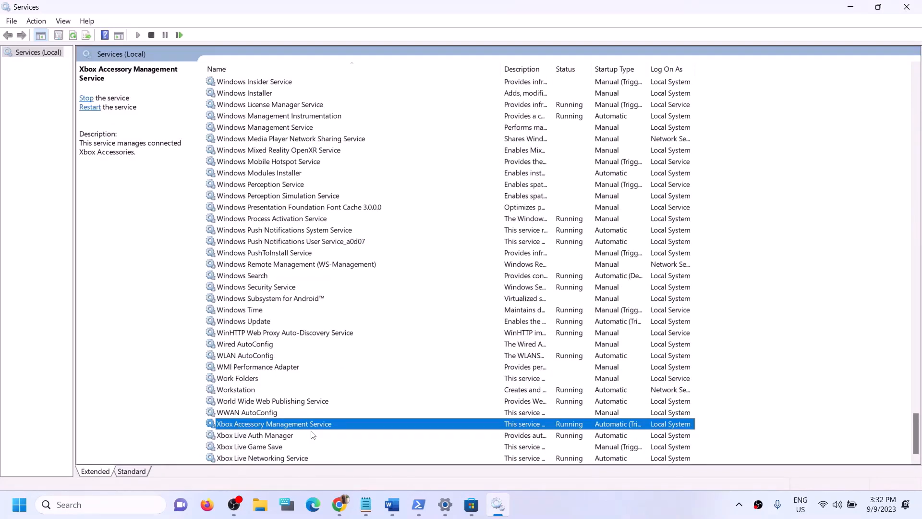
double_click(306, 424)
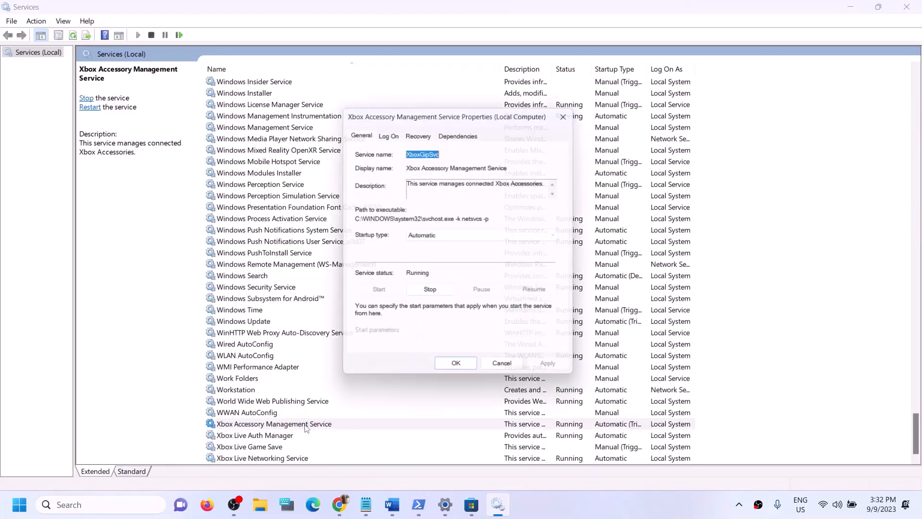
click(455, 237)
click(461, 254)
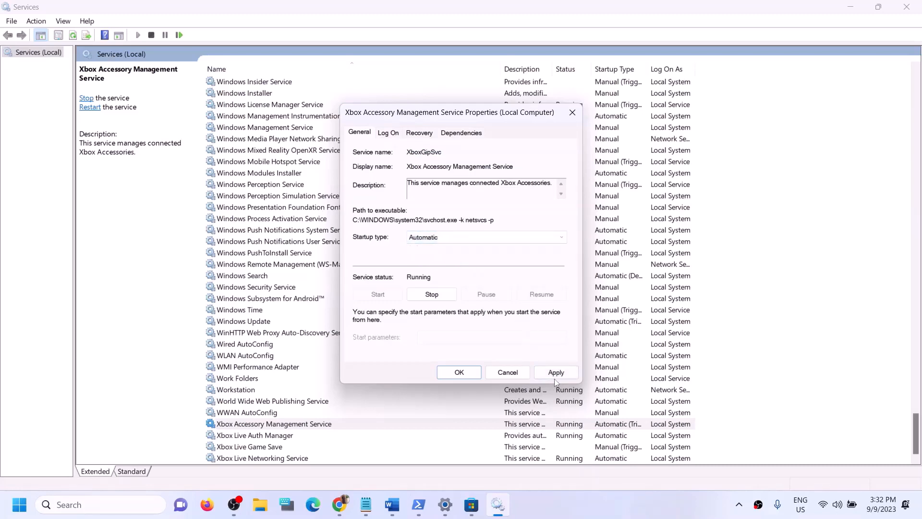
click(554, 376)
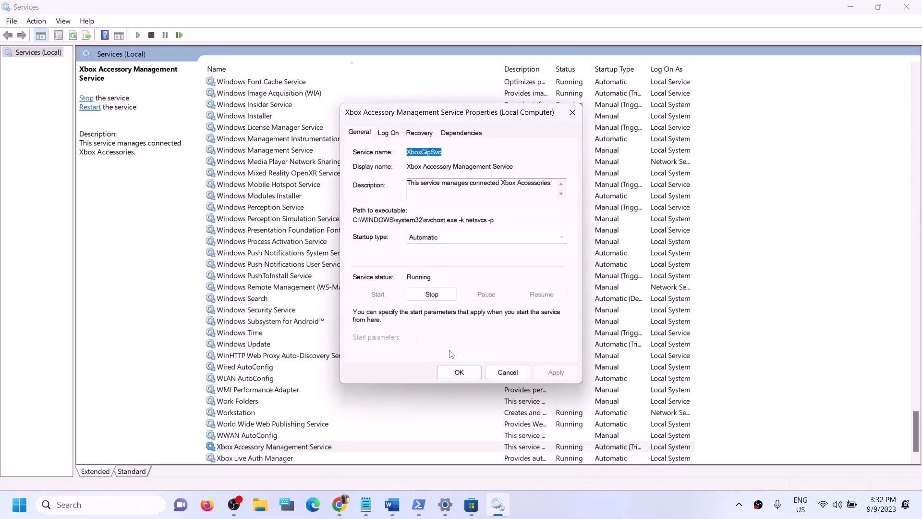
click(458, 372)
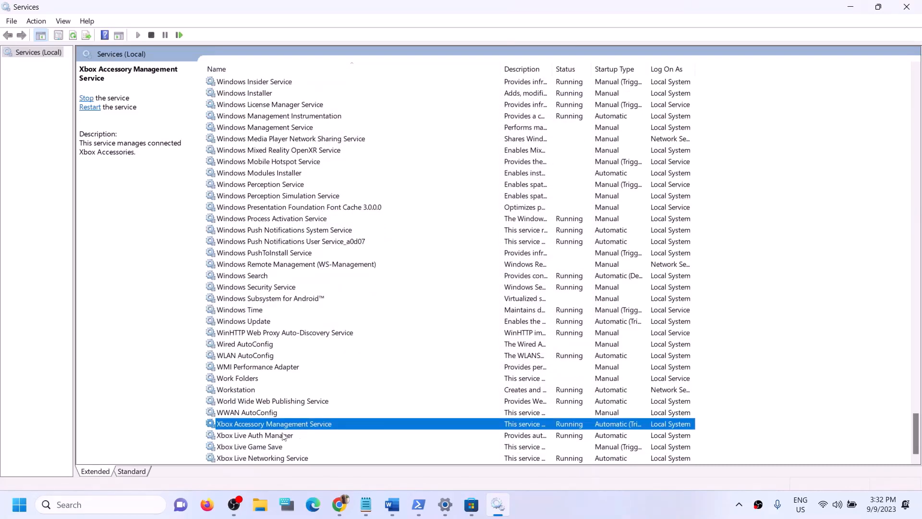
Set the startup type of Xbox Live Auth Manager to Automatic and apply the setting
double_click(283, 436)
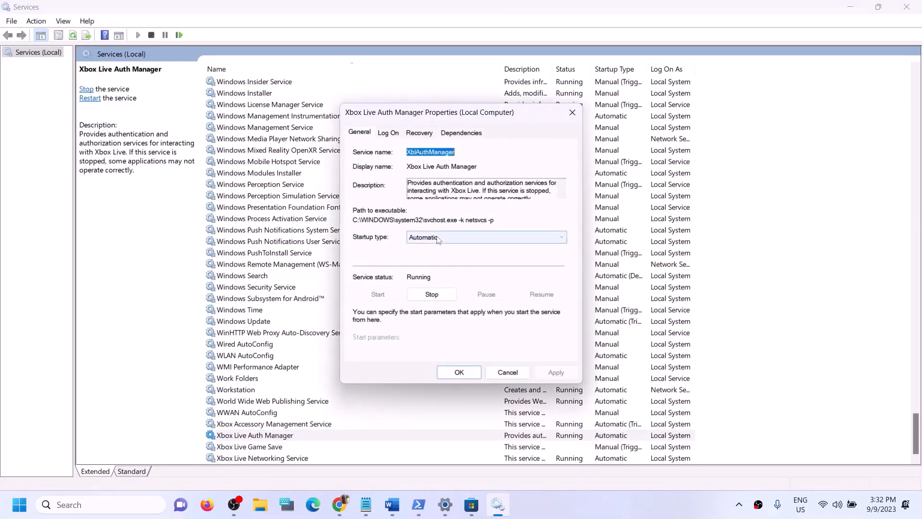
click(437, 240)
click(432, 257)
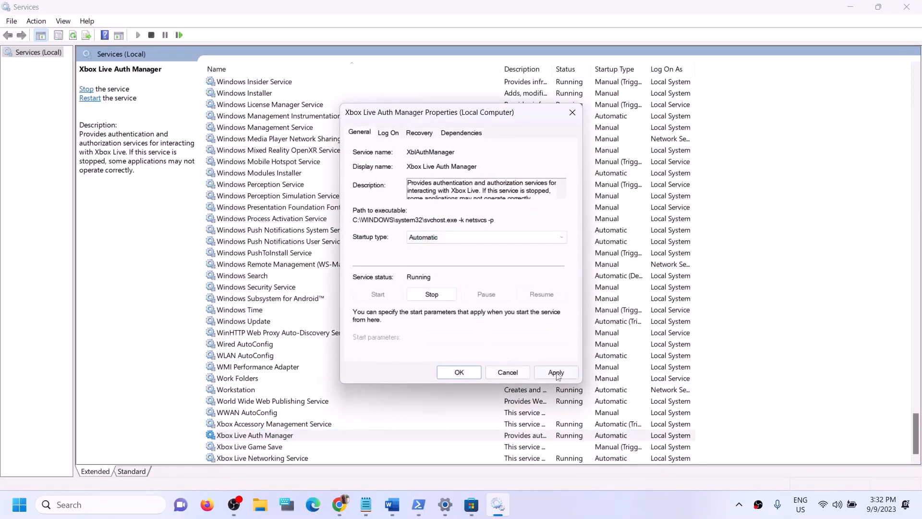
click(555, 373)
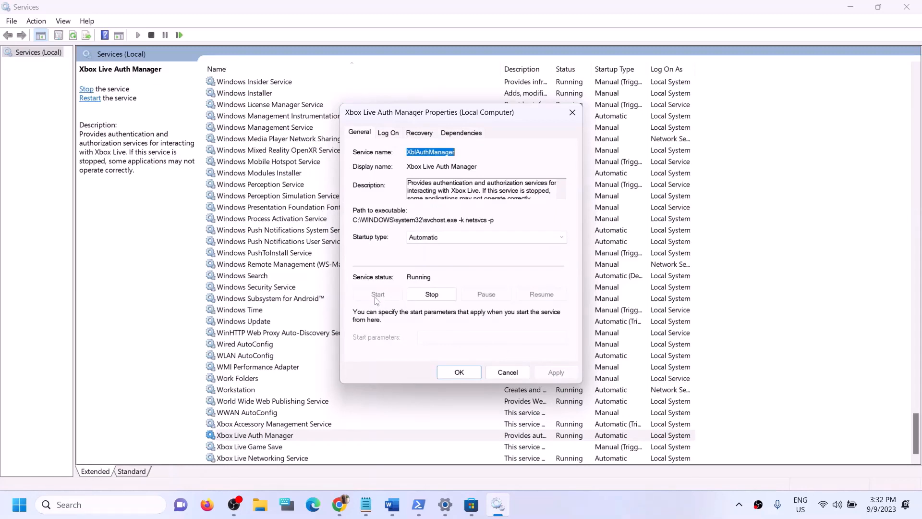
click(456, 374)
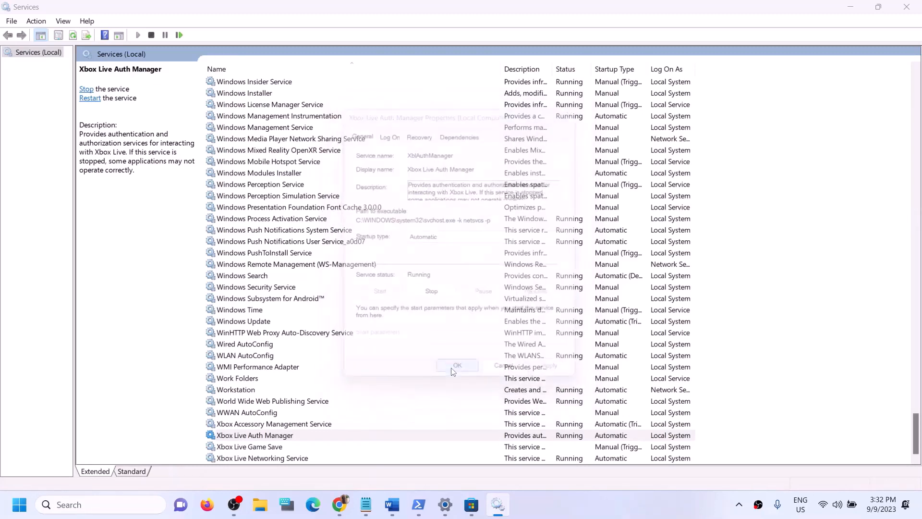
Set the startup type of Xbox Live Game Save to Automatic and start the service
click(260, 447)
double_click(260, 450)
click(444, 237)
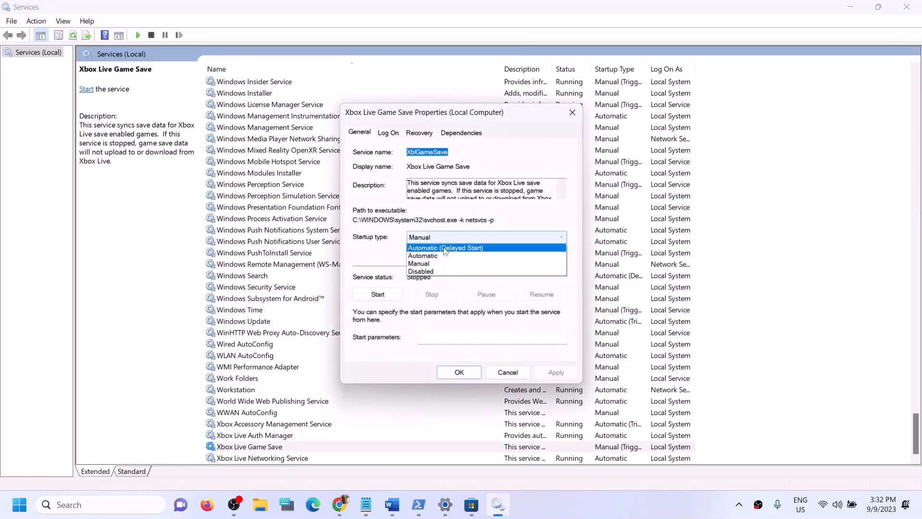
click(444, 256)
click(556, 372)
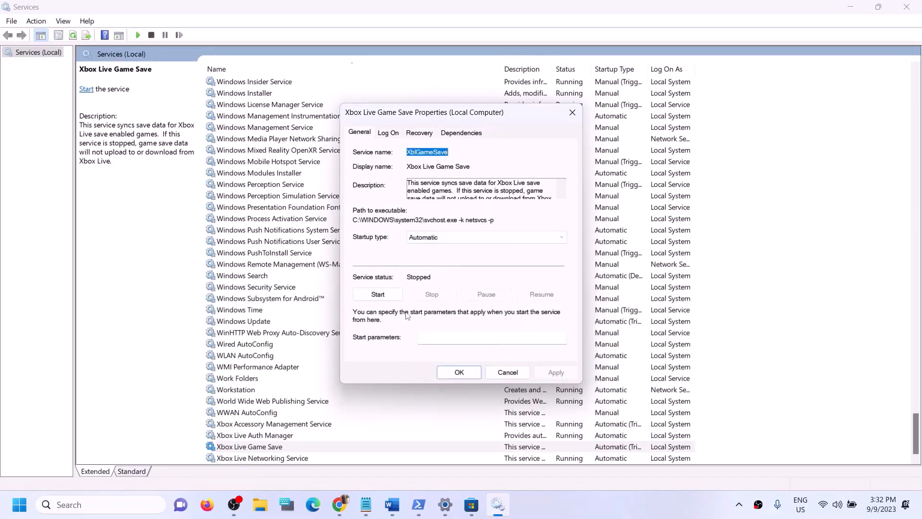
click(373, 296)
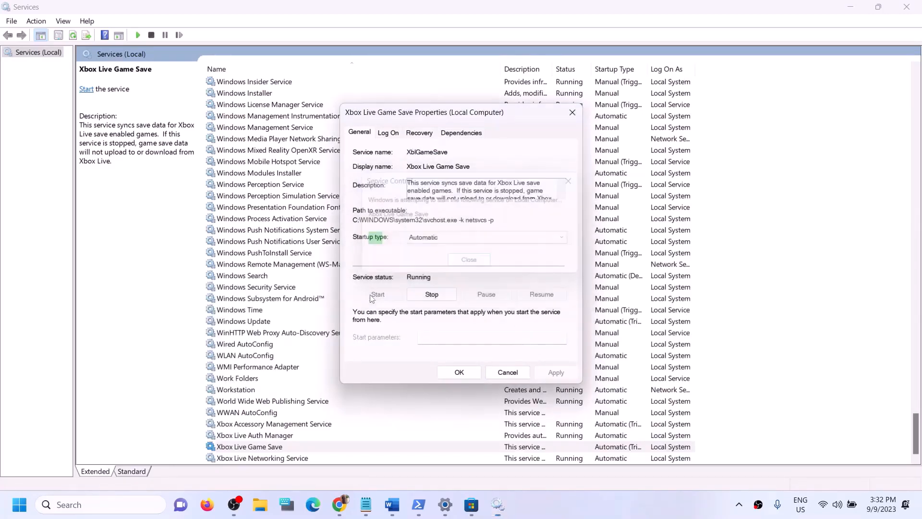
click(459, 372)
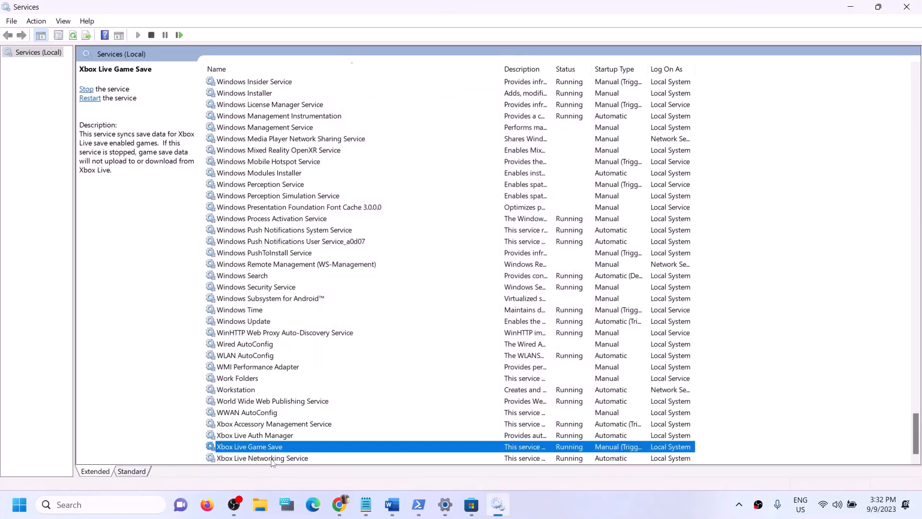
Set the startup type of Xbox Live Networking Service to Automatic and confirm its properties
double_click(276, 458)
click(445, 238)
click(437, 255)
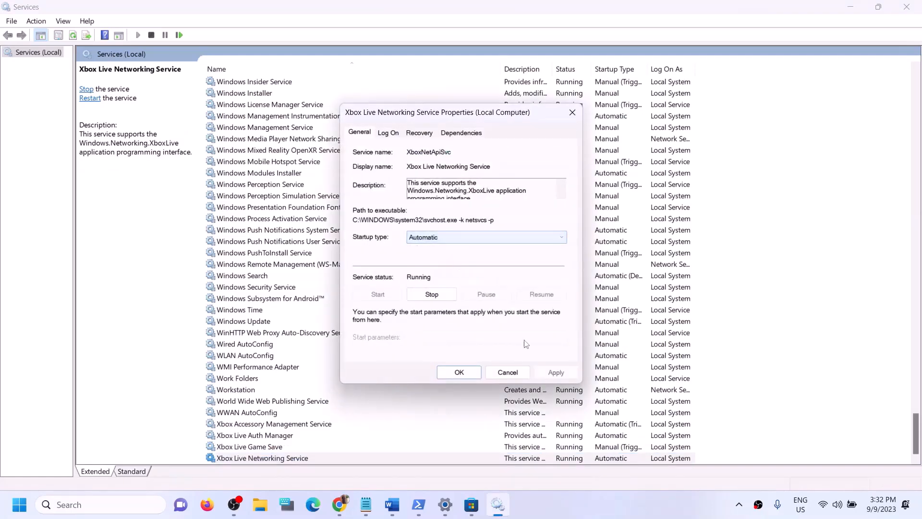
click(553, 372)
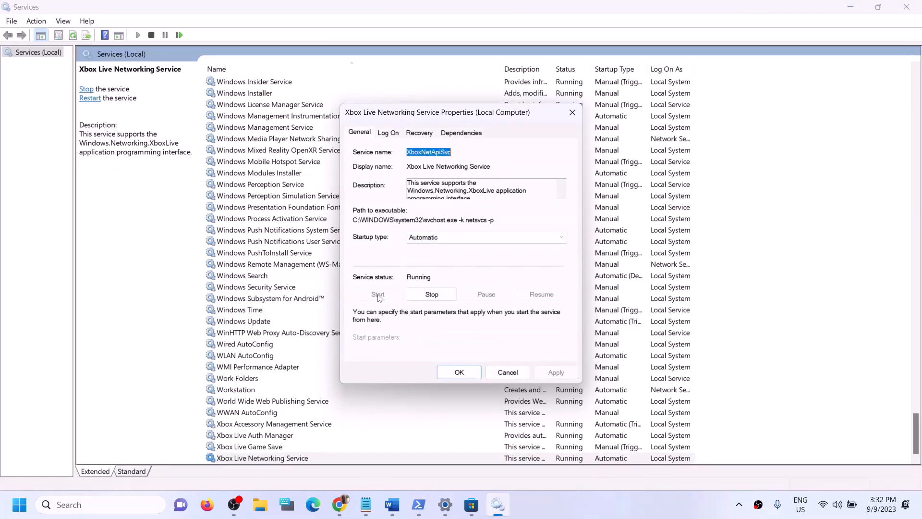
click(457, 375)
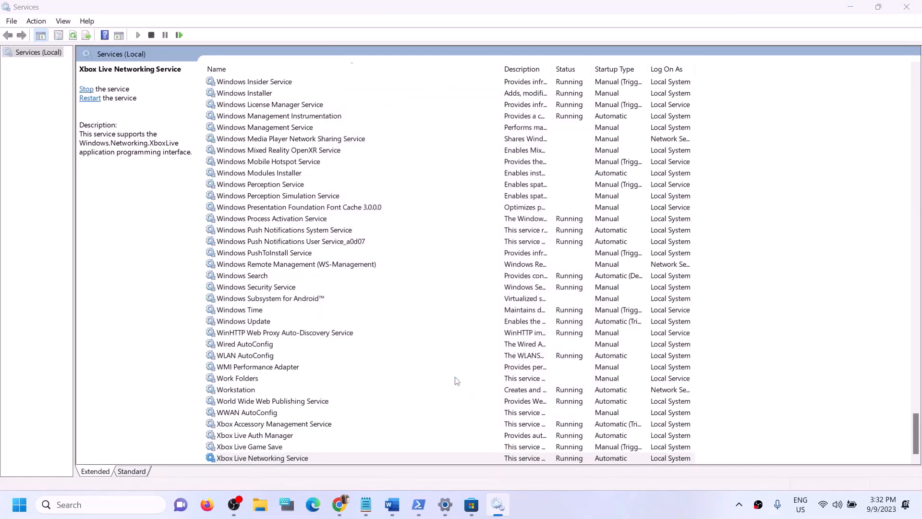
Set the startup type of the Windows Update service to Automatic, apply it, and confirm its properties
click(249, 322)
double_click(295, 327)
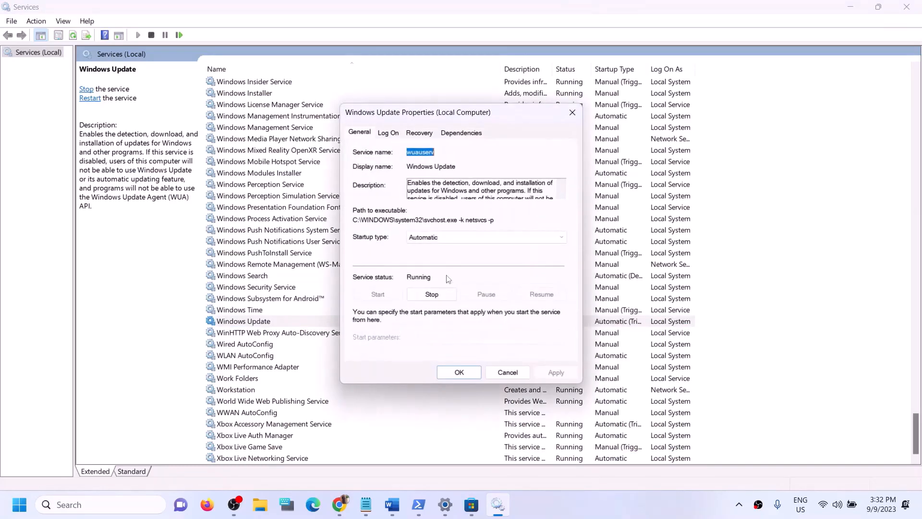
click(447, 241)
click(438, 256)
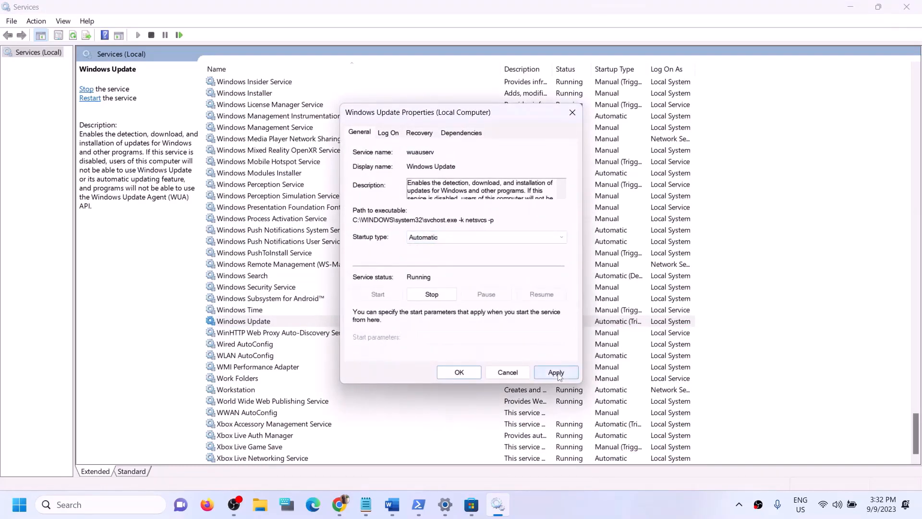
click(557, 373)
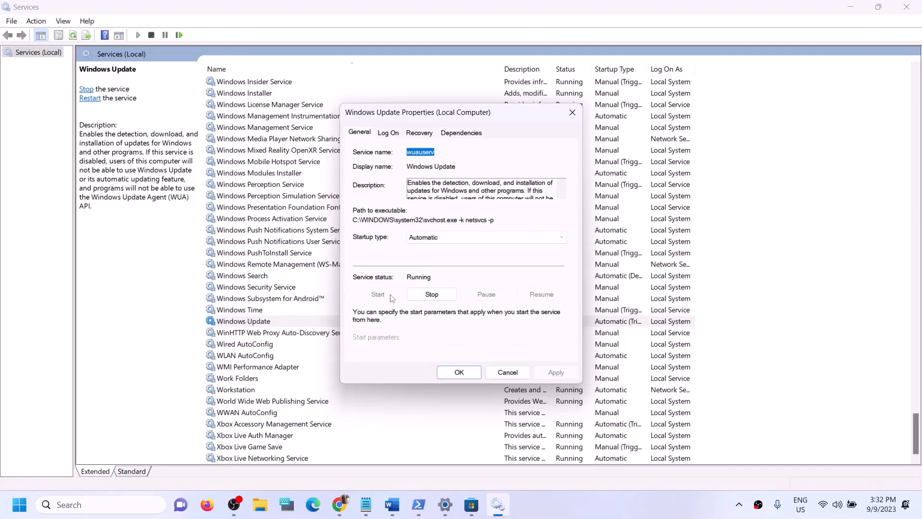
click(458, 374)
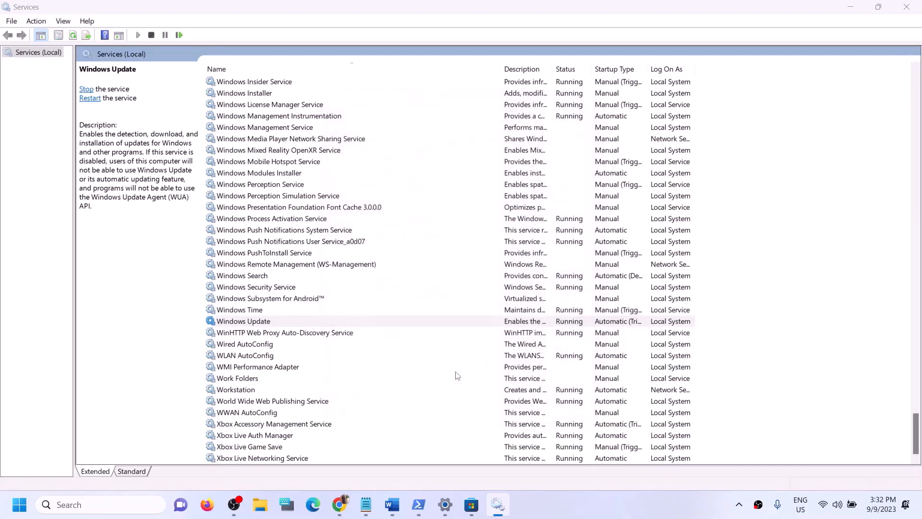
Find the two Gaming Services entries in the services list and examine their status and available actions
click(274, 254)
key(g)
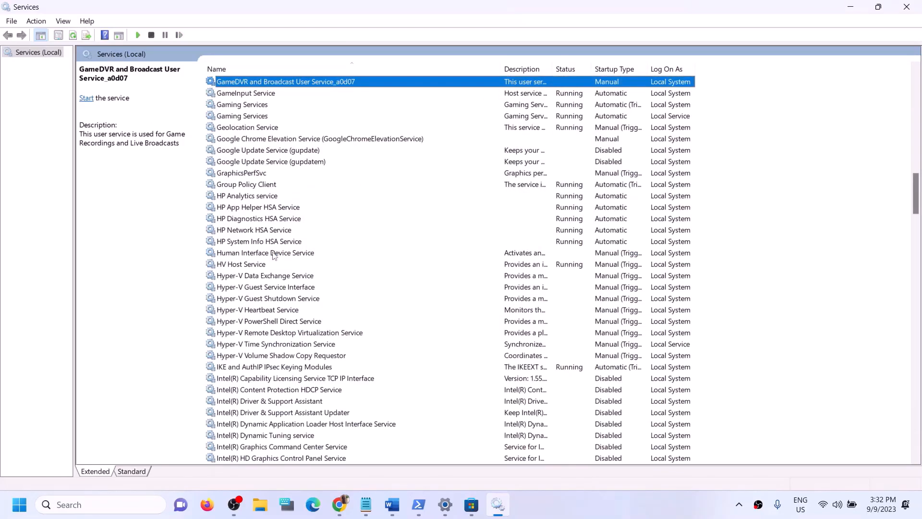
scroll(490, 333, up, 2)
click(547, 174)
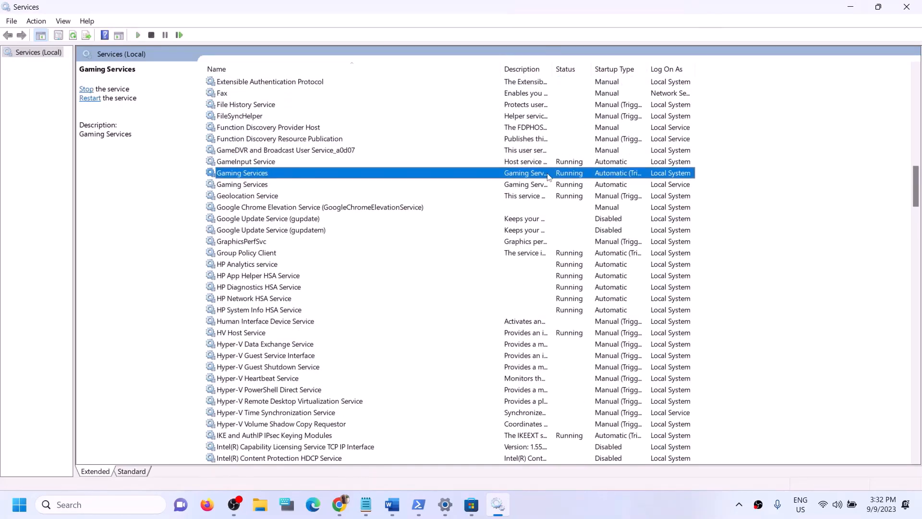
click(548, 188)
click(529, 177)
click(528, 187)
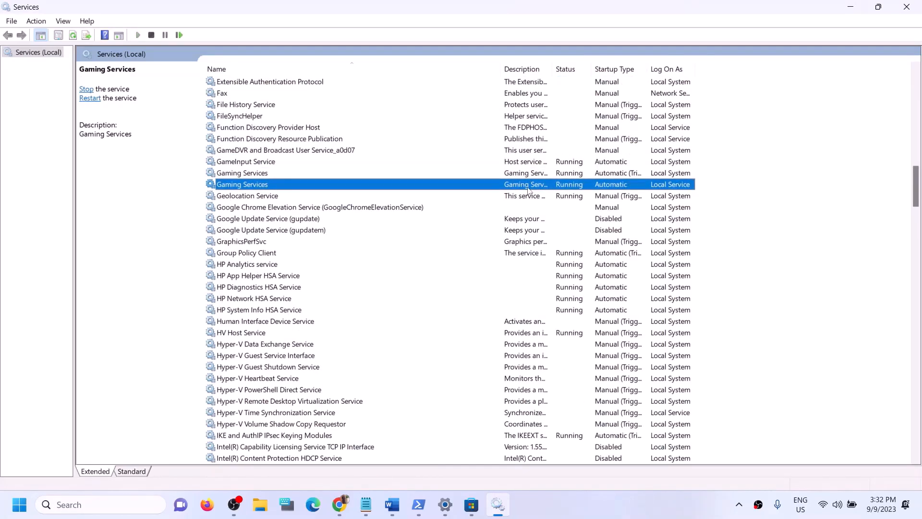
click(527, 176)
right_click(527, 177)
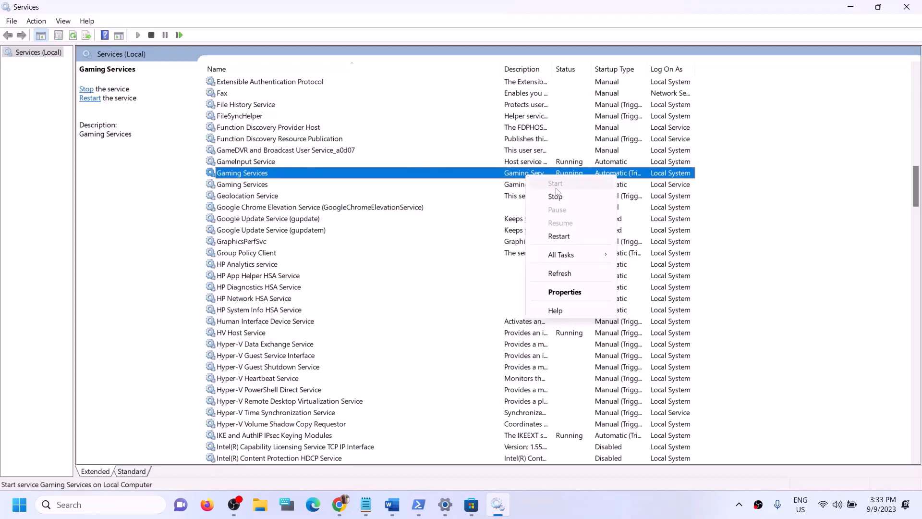
click(511, 188)
click(534, 174)
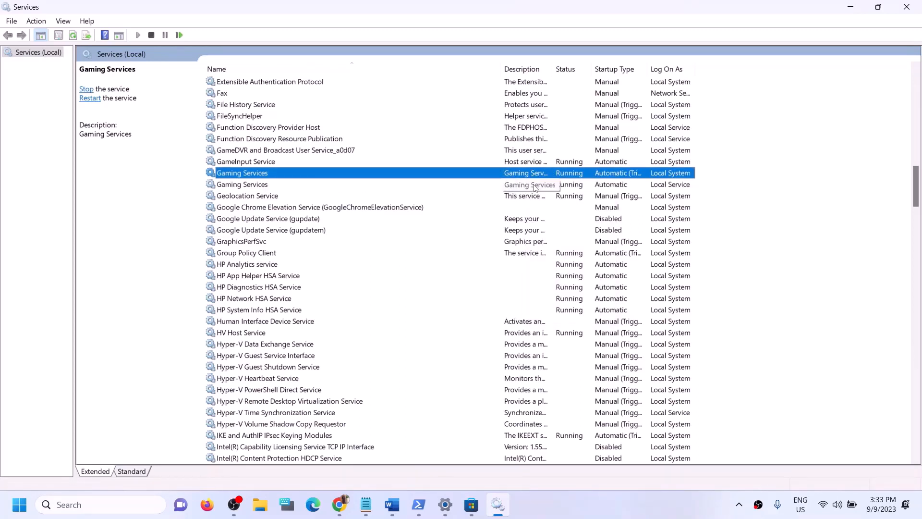
click(533, 183)
click(531, 176)
click(533, 182)
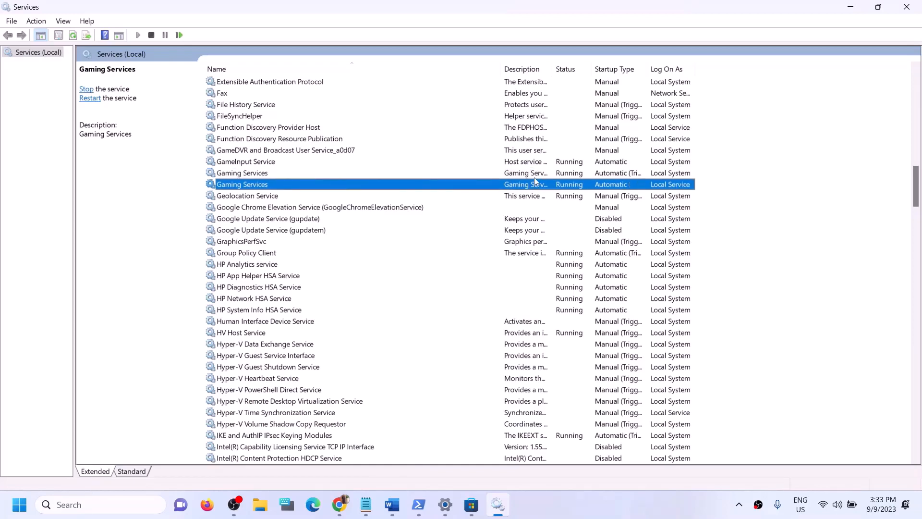
Stop both Gaming Services entries, one after the other
click(532, 176)
right_click(532, 176)
click(561, 195)
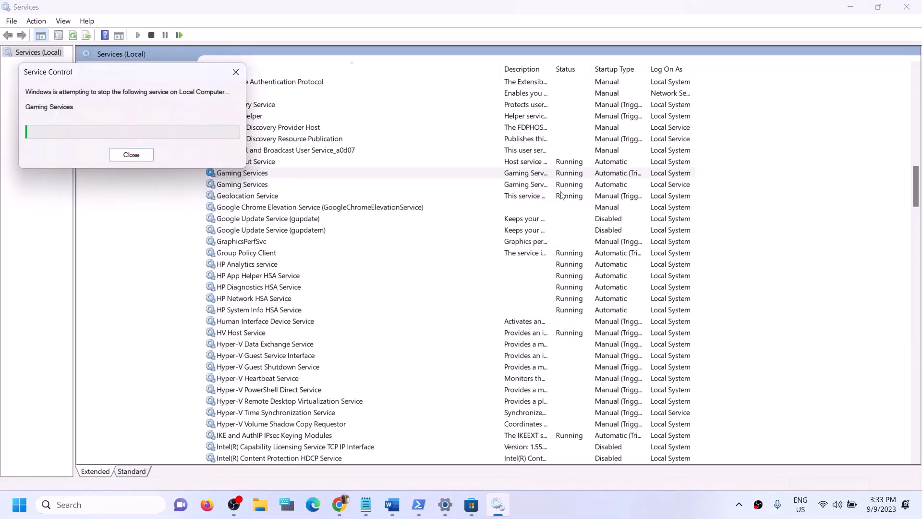
click(533, 185)
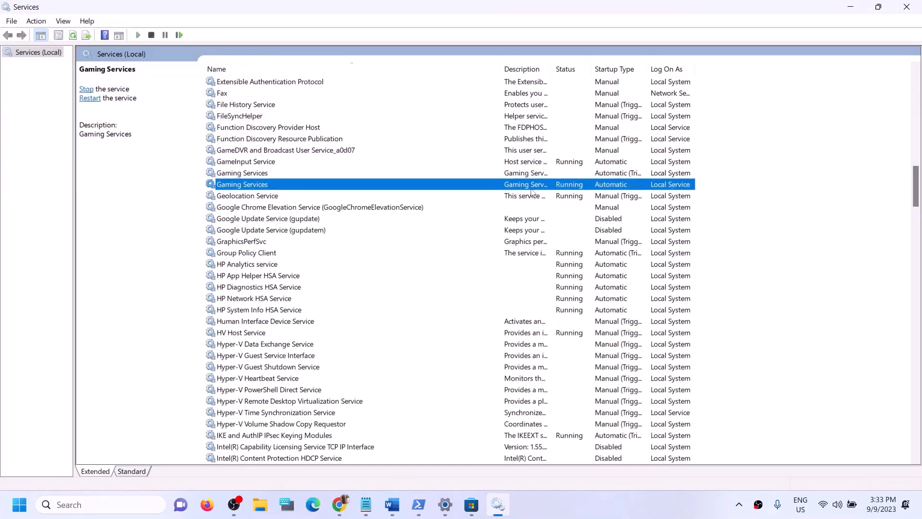
right_click(532, 187)
click(560, 209)
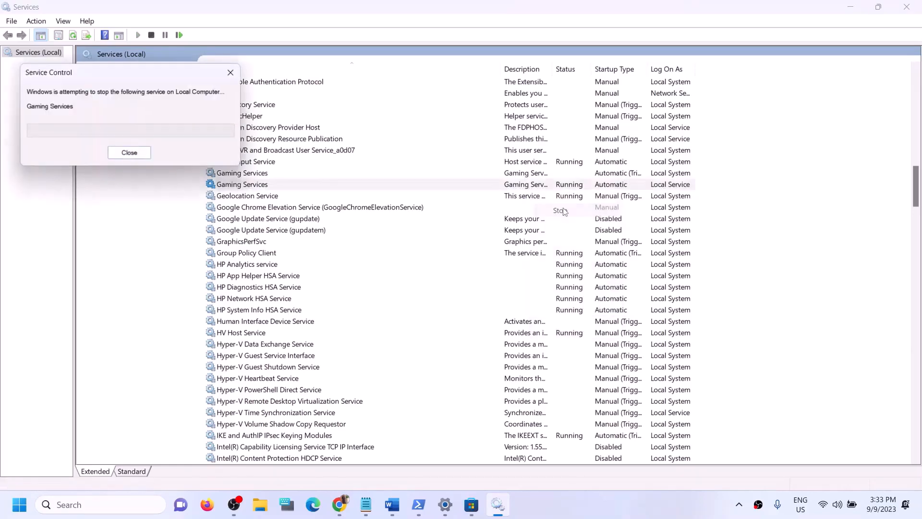
Start both Gaming Services entries again
click(528, 174)
right_click(527, 176)
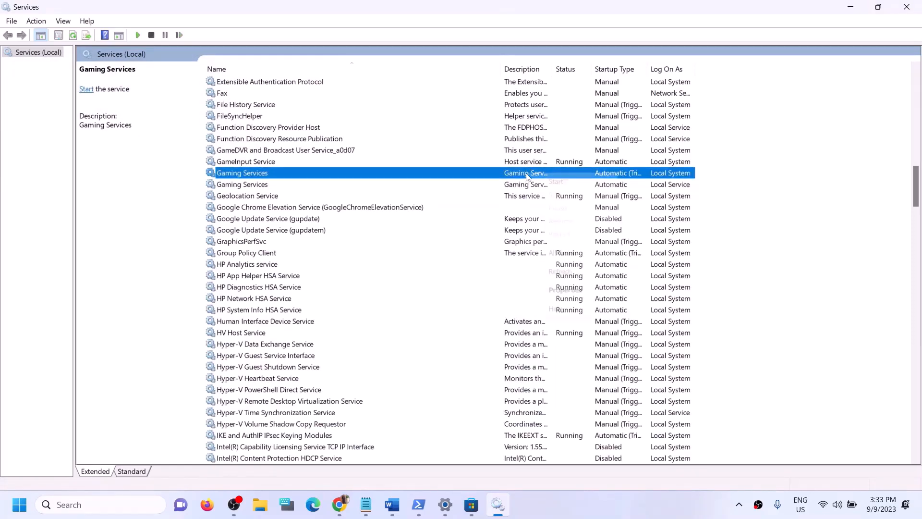
click(556, 181)
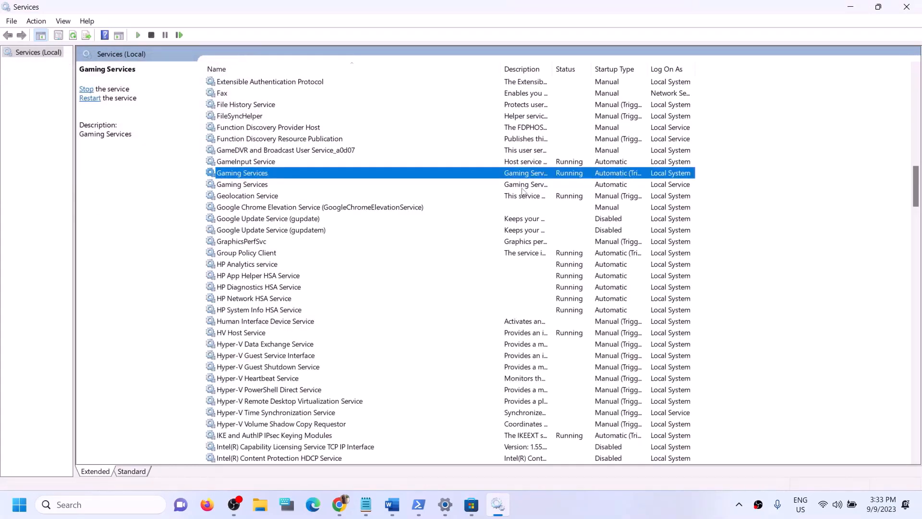
click(522, 188)
right_click(522, 188)
click(554, 196)
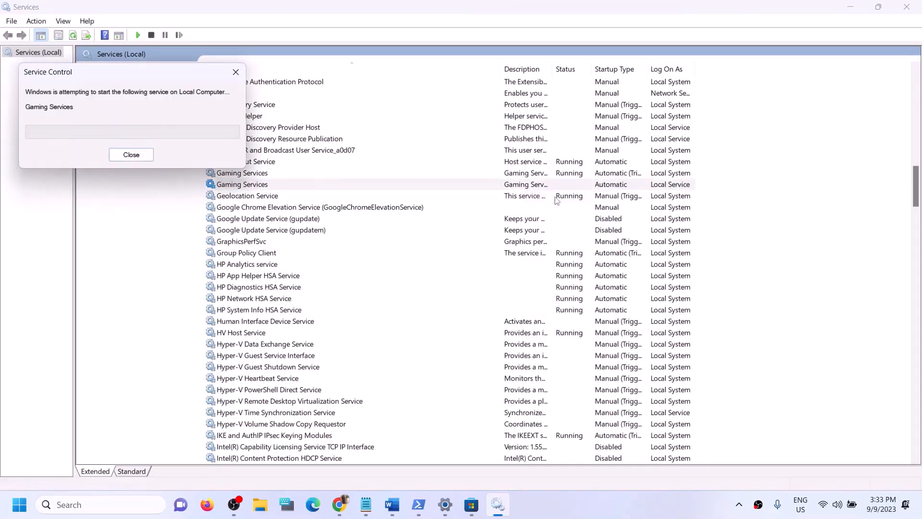
Set the startup type of Microsoft Store Install Service to Automatic, confirm its properties, and close the services window
click(284, 288)
key(m)
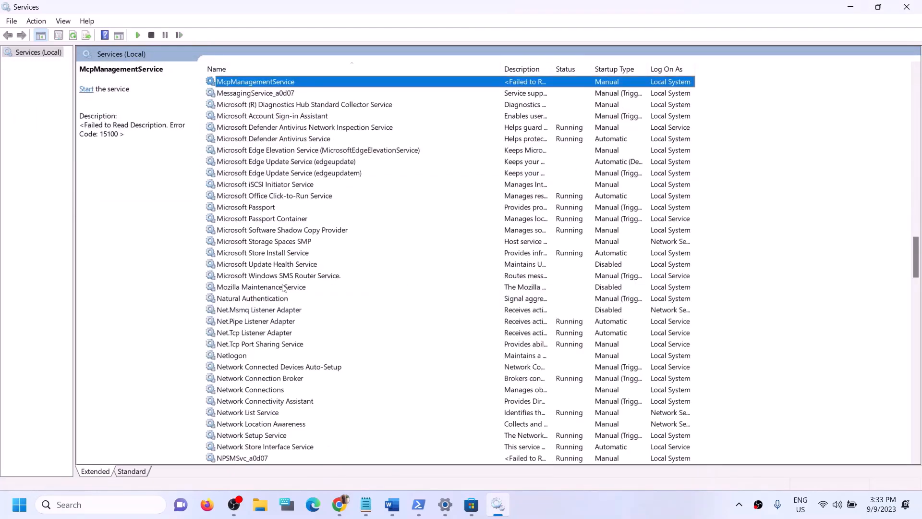
click(272, 253)
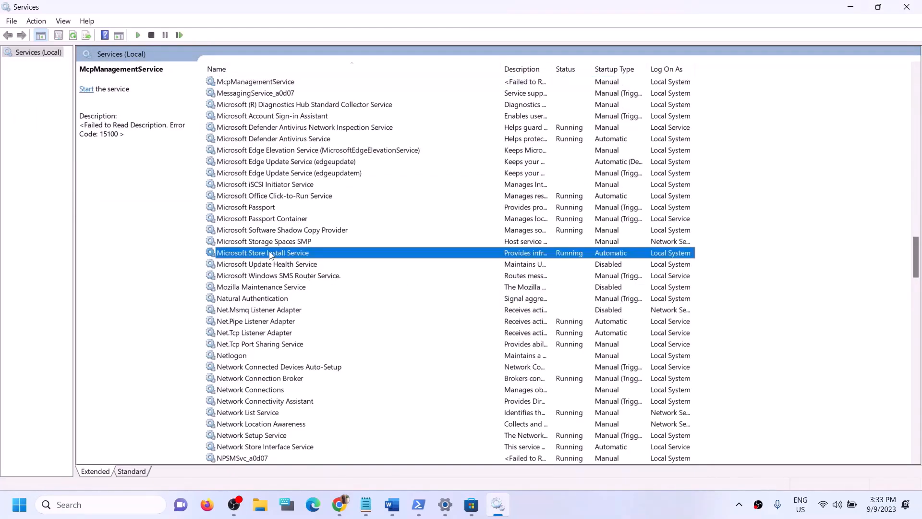
double_click(422, 256)
click(462, 238)
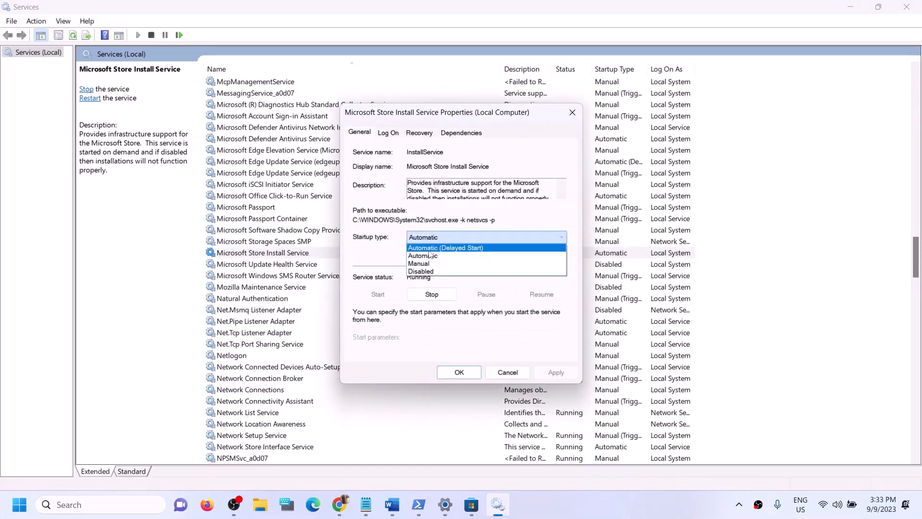
click(426, 255)
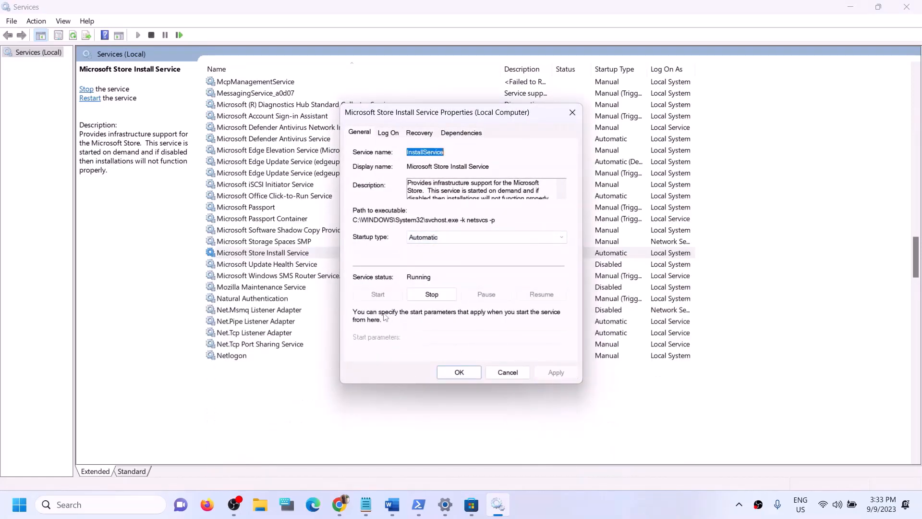
click(445, 377)
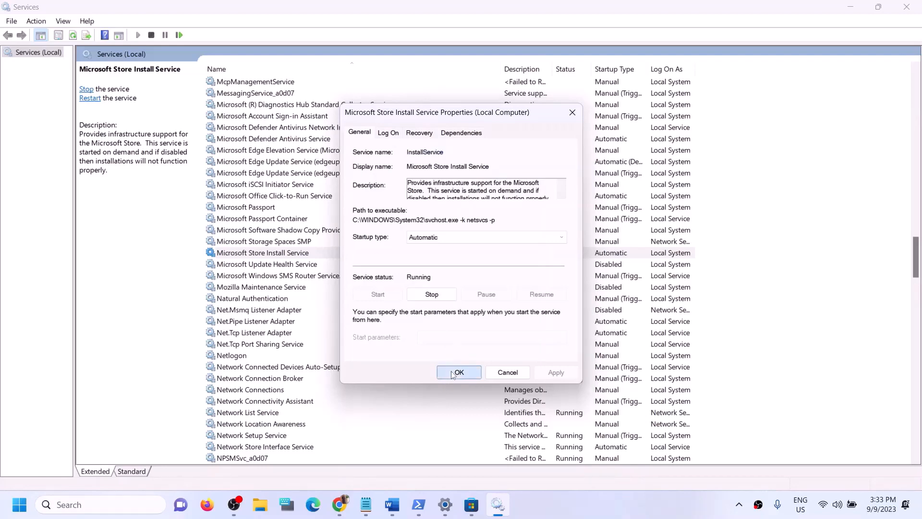
click(907, 7)
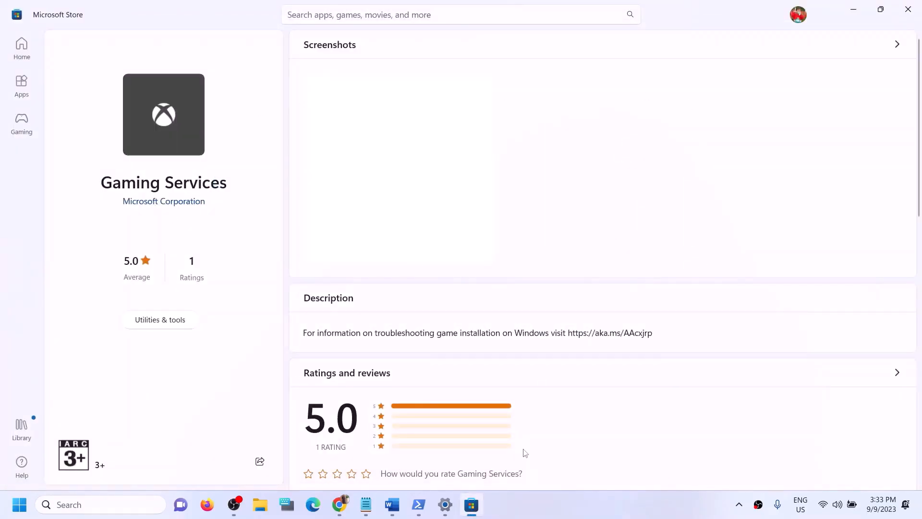
Switch to the Fix Minecraft Launcher document in Word and highlight "Update Windows" in Step 10
click(392, 504)
scroll(316, 302, down, 5)
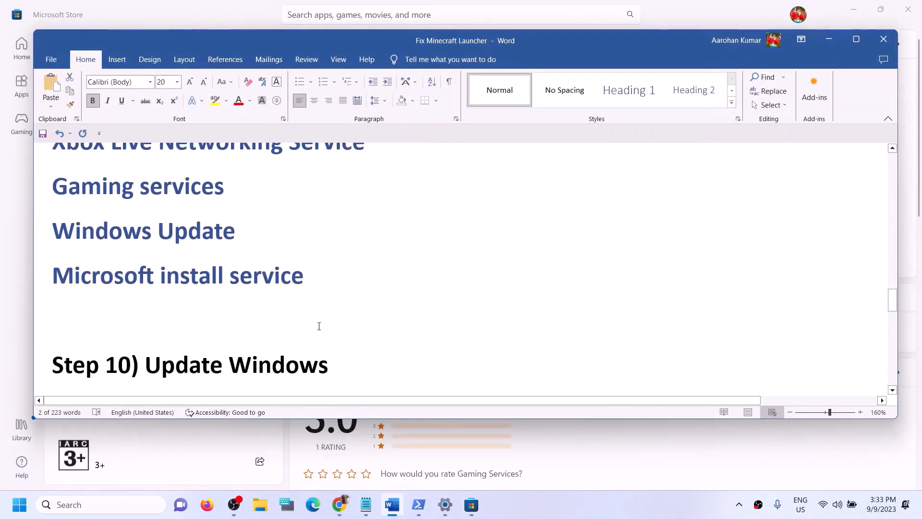
drag(162, 319, 370, 316)
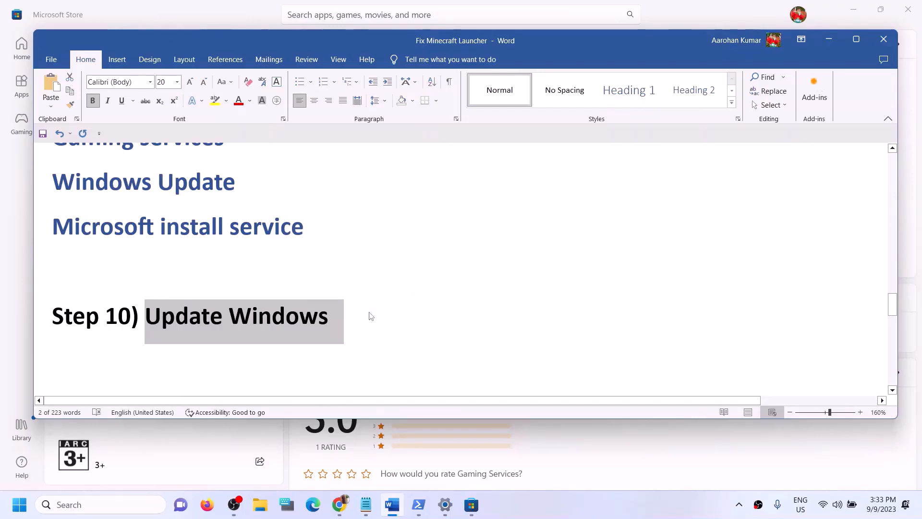
Switch to Settings and check for updates in Windows Update
key(alt+Tab)
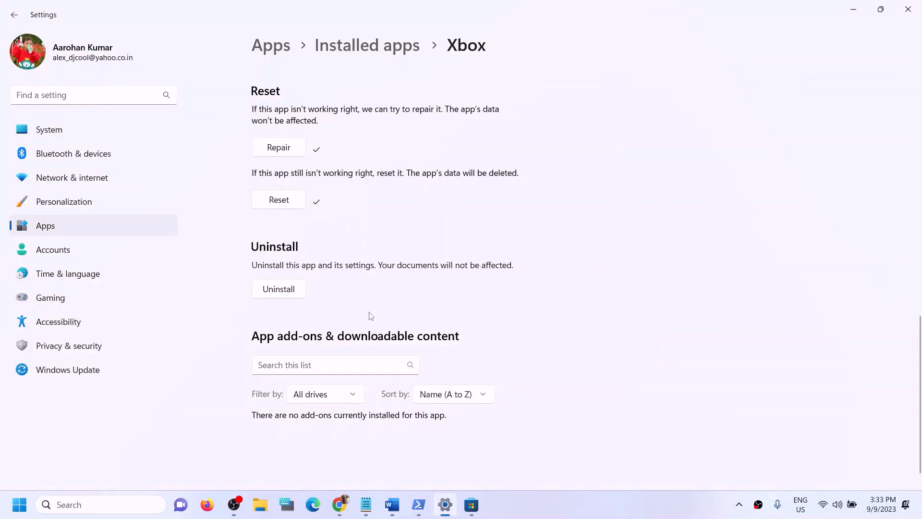
click(50, 374)
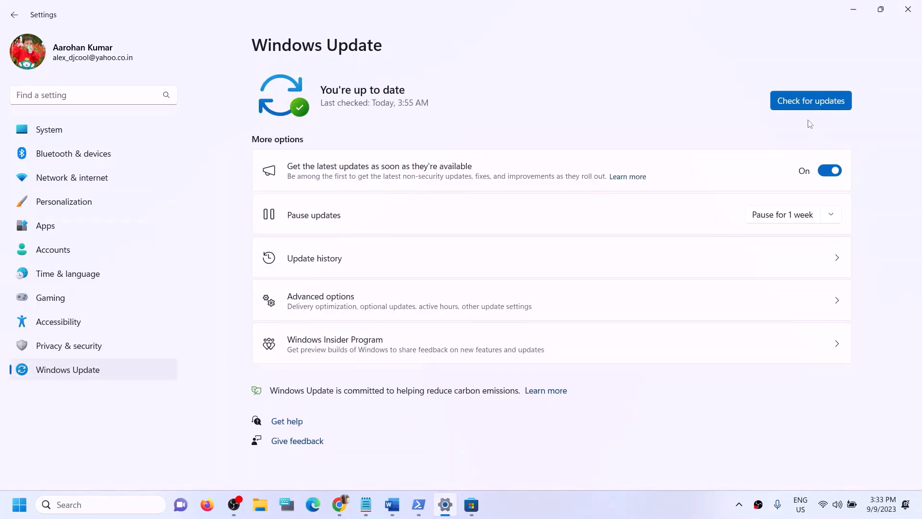
click(812, 102)
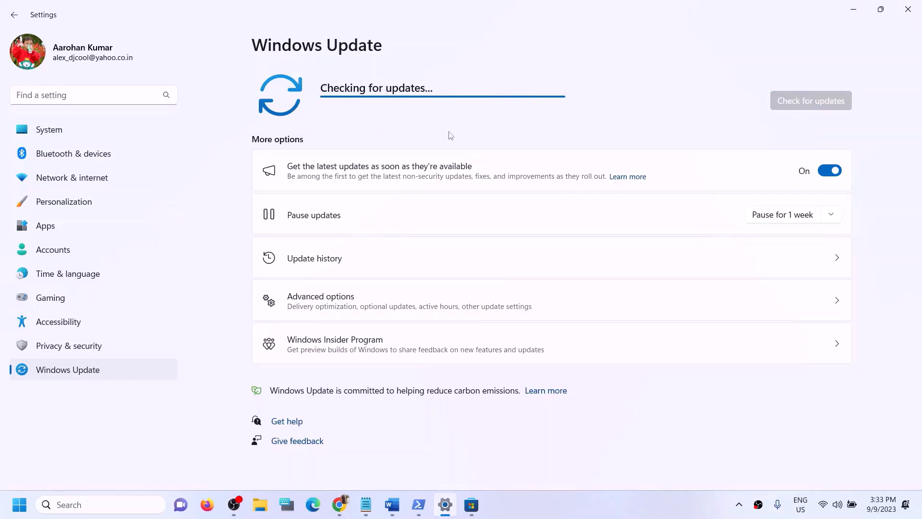
click(20, 505)
click(350, 463)
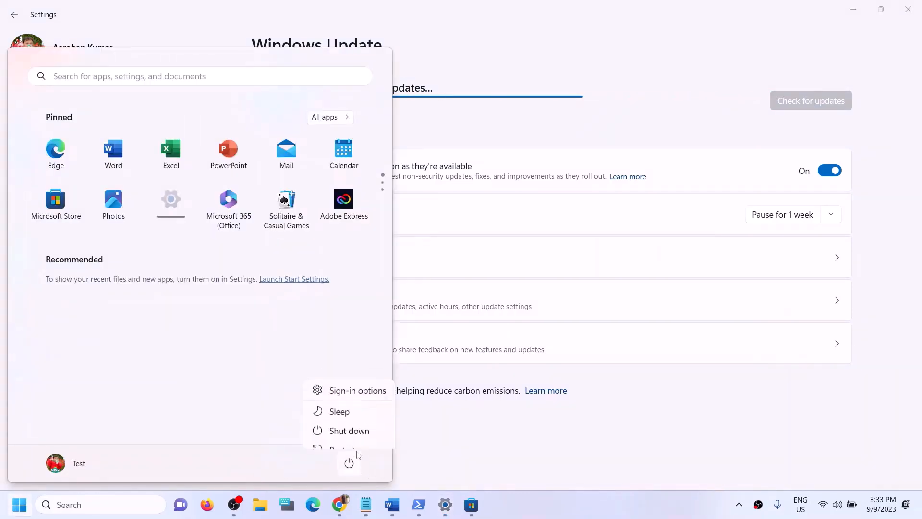
click(592, 55)
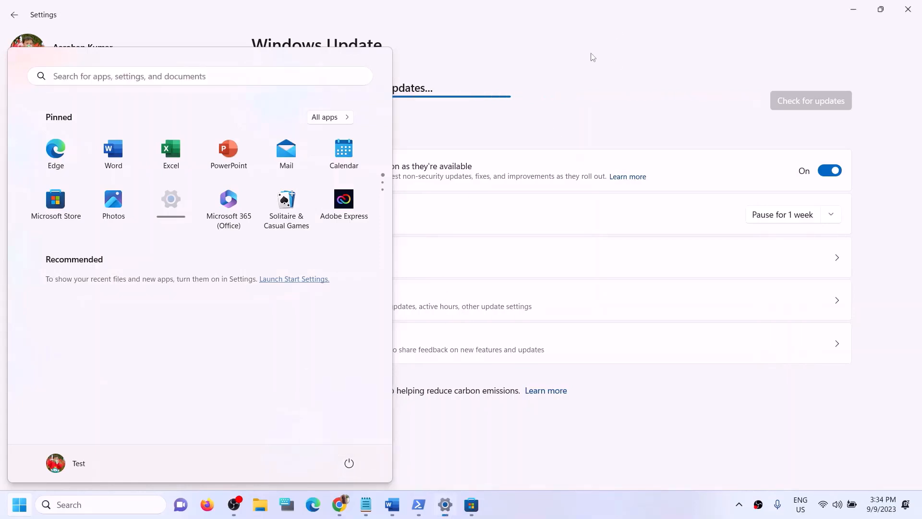
click(591, 54)
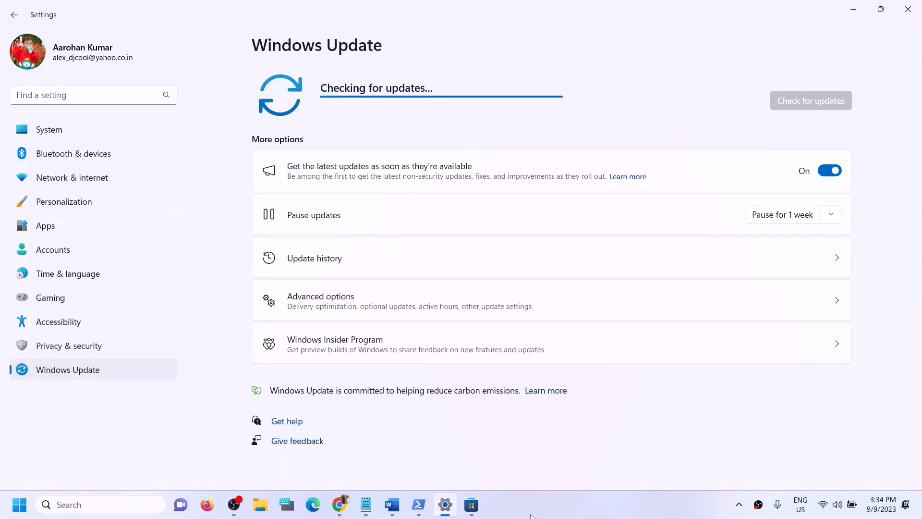
Switch to the Word document and copy the WSRESET command from Step 11
click(391, 510)
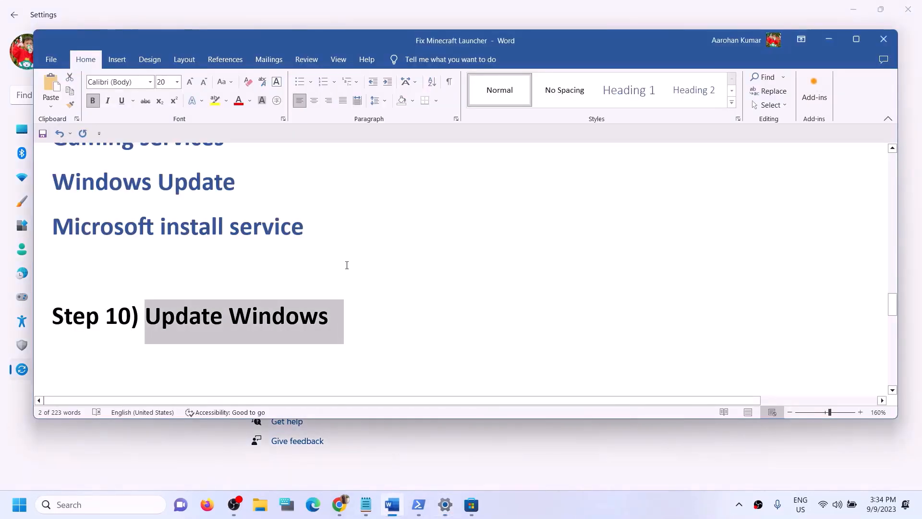
scroll(347, 265, down, 2)
double_click(269, 317)
key(ctrl+c)
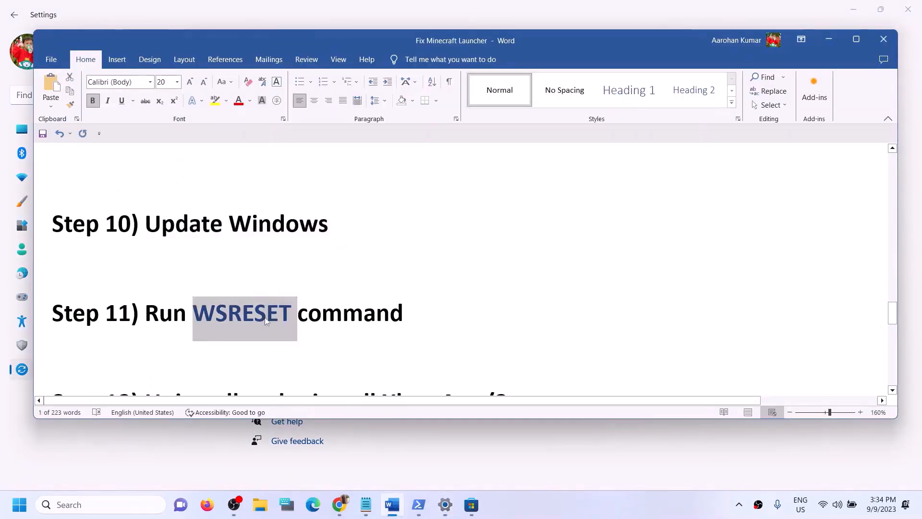
Paste the copied WSRESET command into Windows Search and run it to reset the Microsoft Store
click(127, 508)
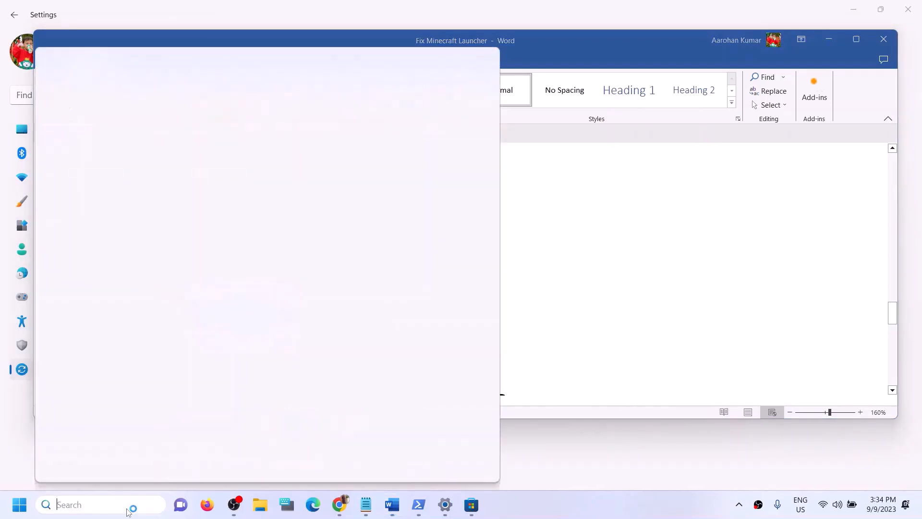
key(ctrl+v)
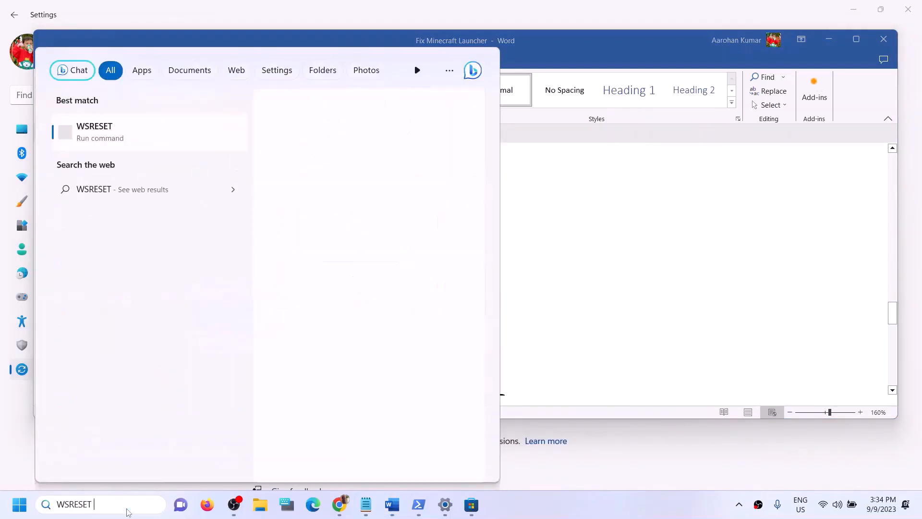
click(110, 139)
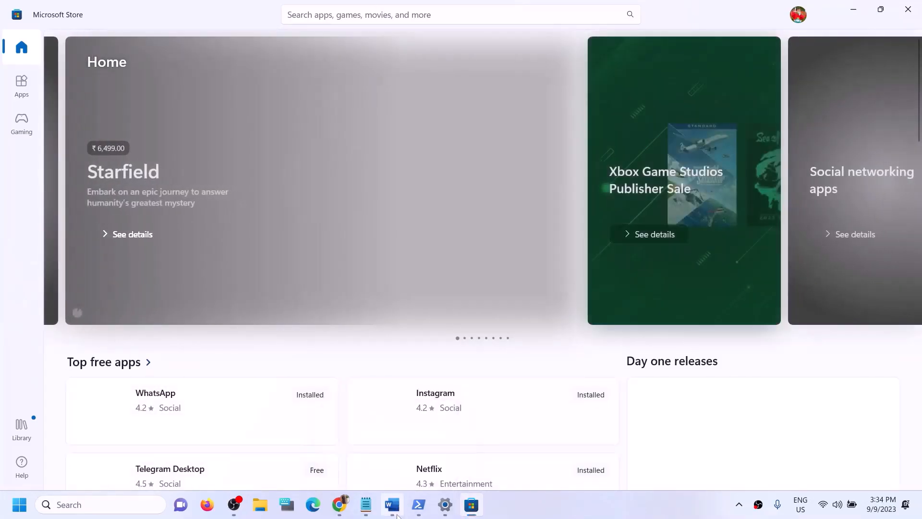
Switch to the Fix Minecraft Launcher document in Word and highlight "Xbox App/Store" in the Step 12 heading
click(393, 504)
scroll(240, 284, down, 3)
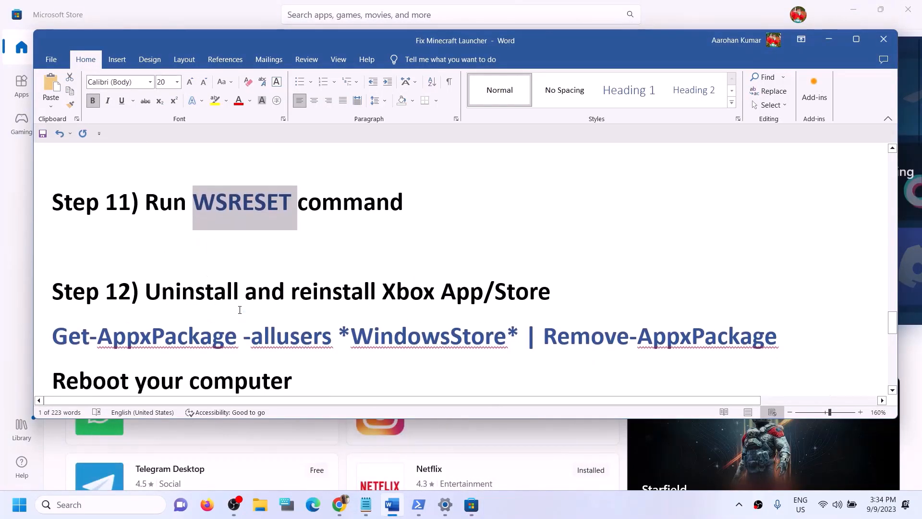
scroll(239, 309, down, 2)
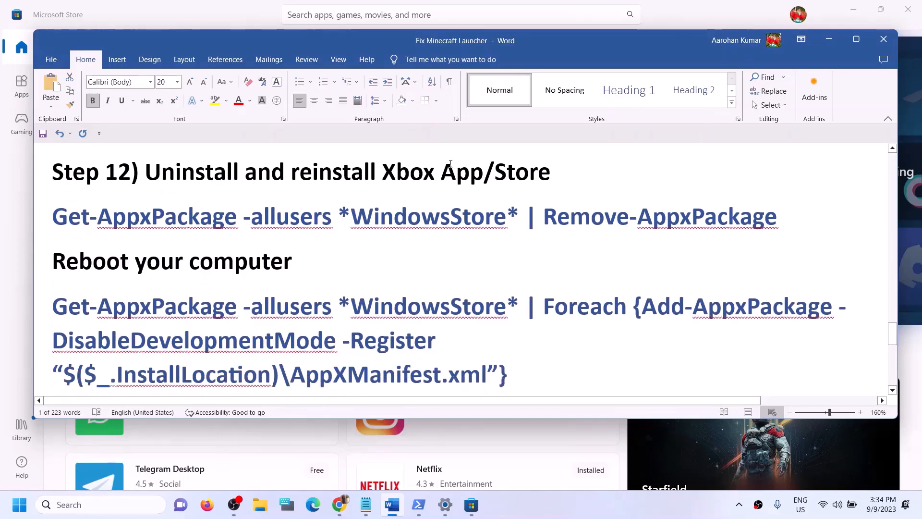
drag(399, 166, 583, 164)
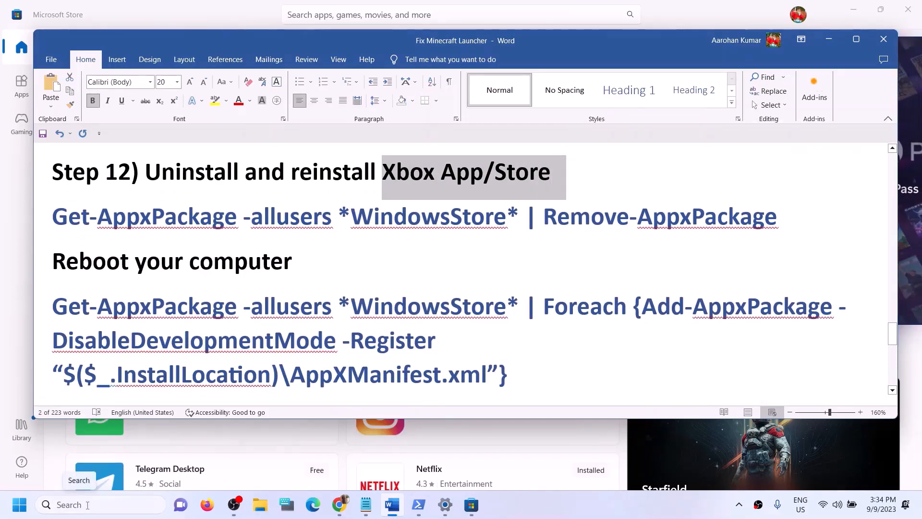
Search Windows for the Xbox app, bring up its uninstall confirmation and cancel it
click(85, 505)
text(xbox)
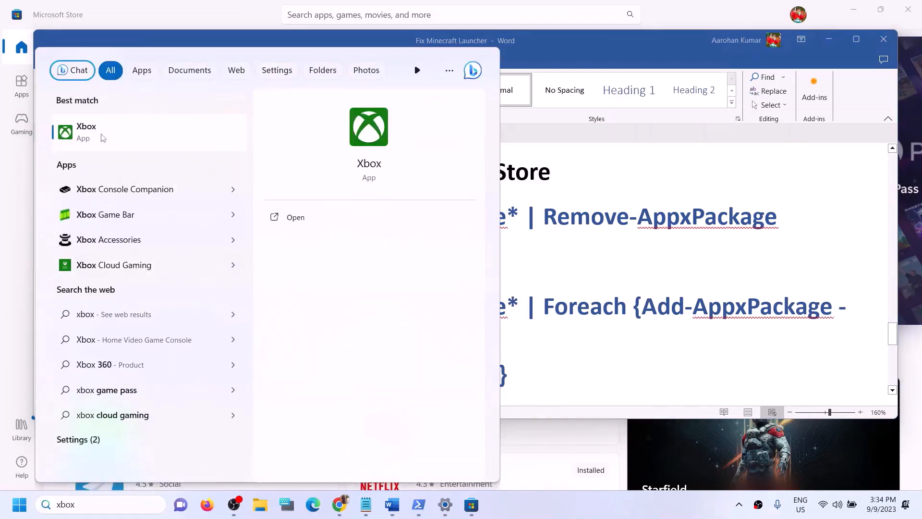
right_click(101, 133)
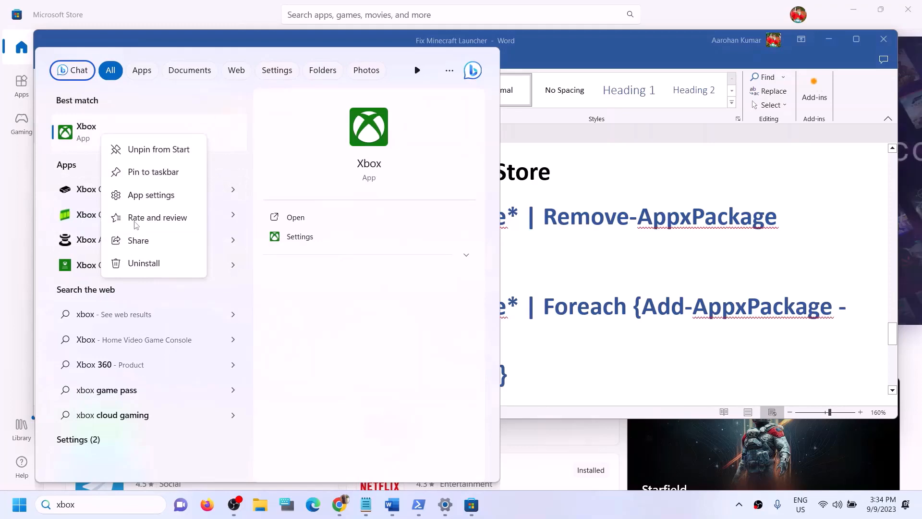
click(144, 263)
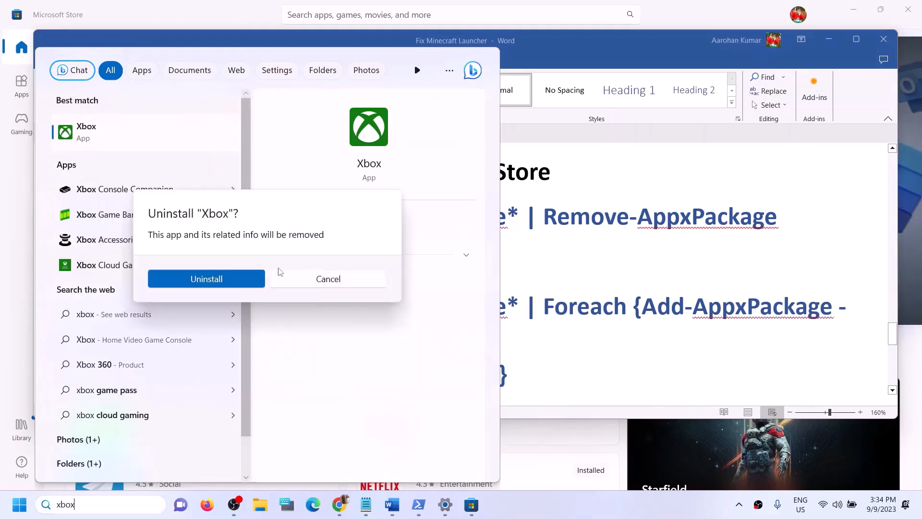
click(384, 283)
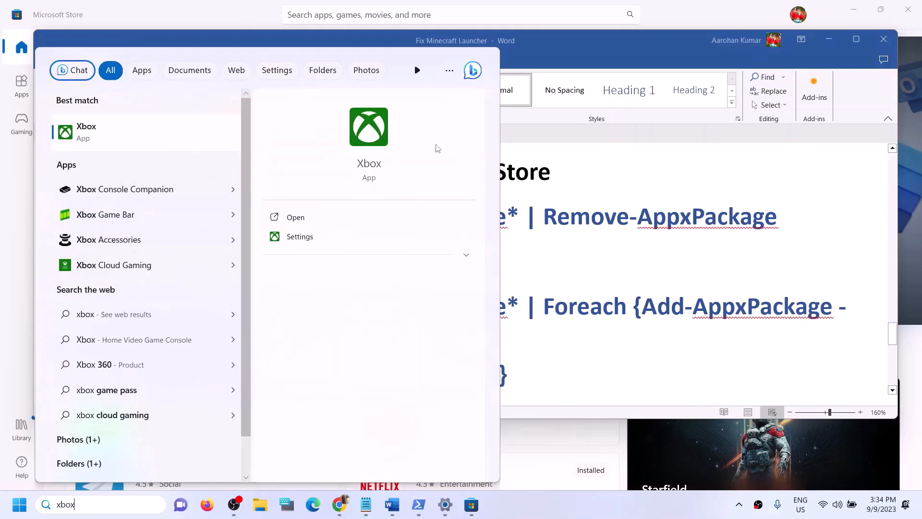
click(611, 274)
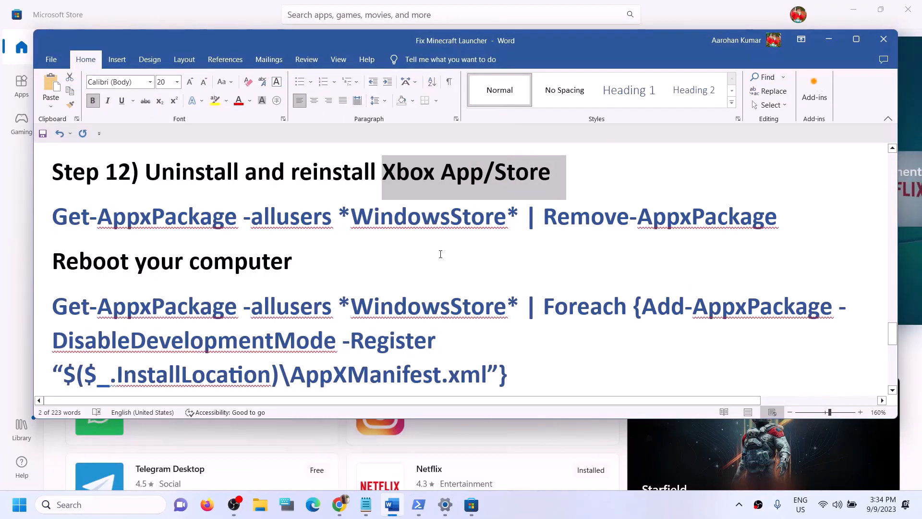
Copy the WindowsStore Remove-AppxPackage command under Step 12 of the document
click(487, 178)
double_click(522, 172)
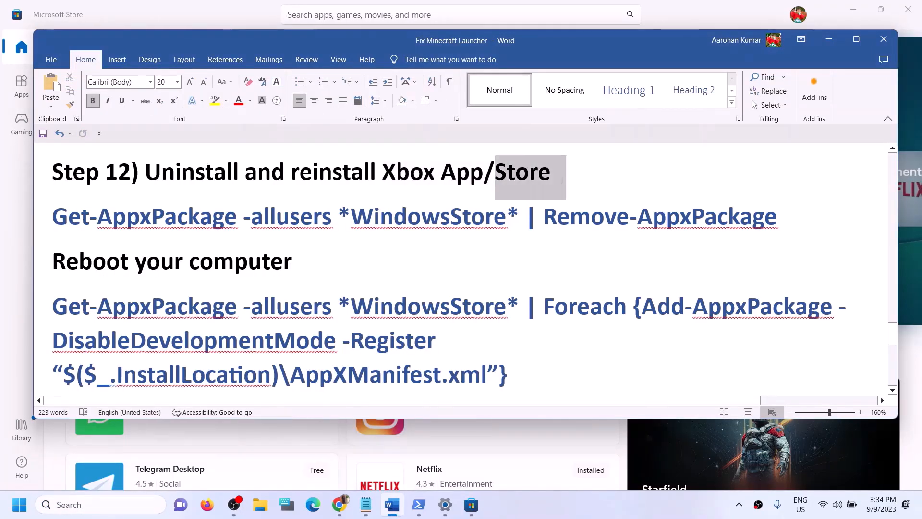
drag(792, 224, 100, 225)
right_click(100, 225)
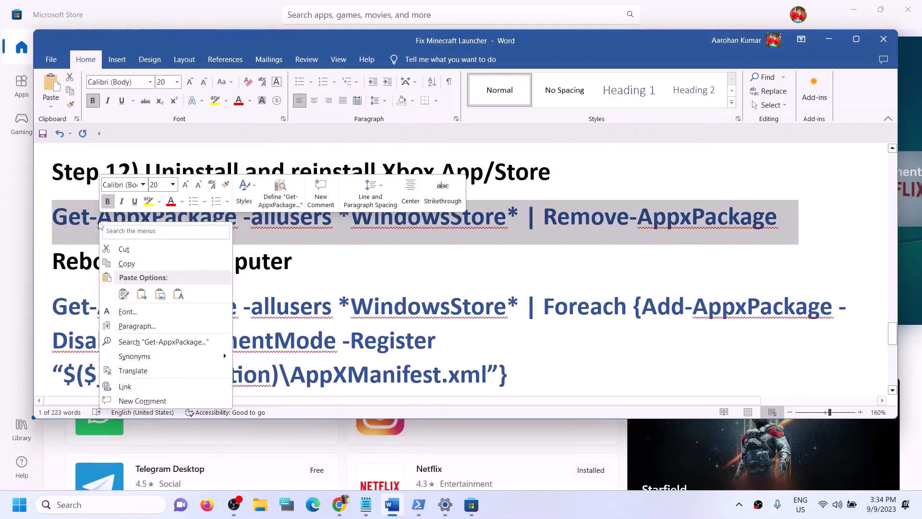
click(138, 260)
Search Windows for PowerShell and launch it as administrator, approving the elevation request
click(114, 514)
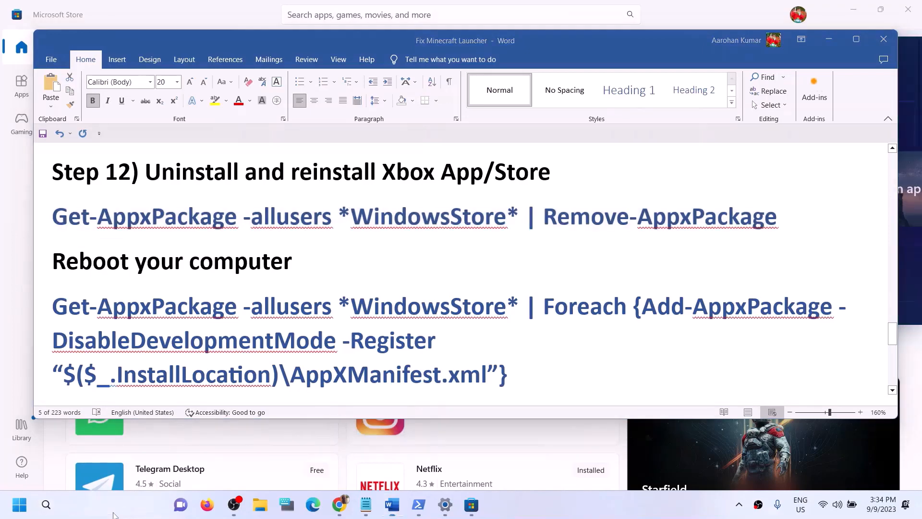
text(powers)
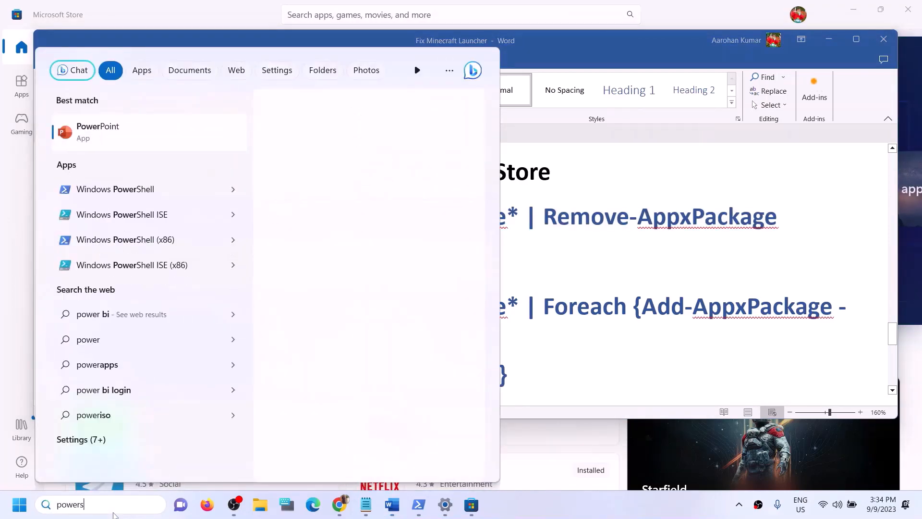
text(hell)
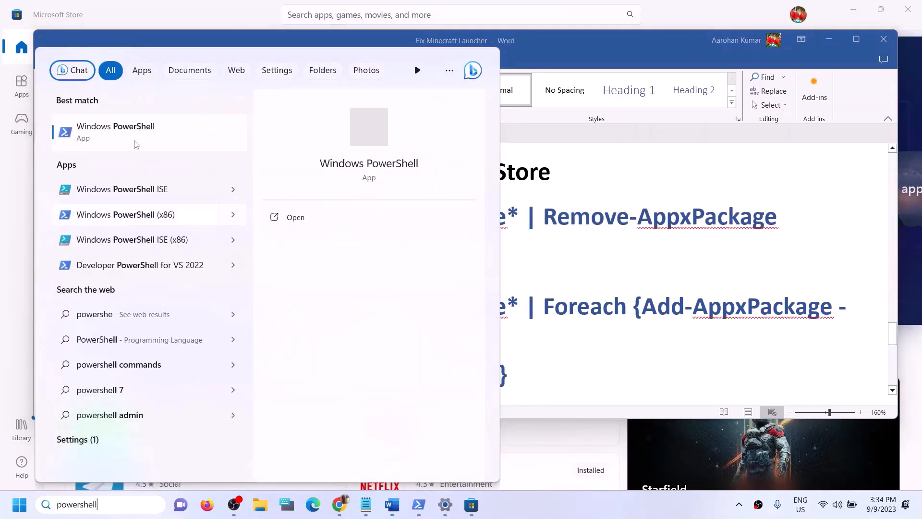
right_click(167, 137)
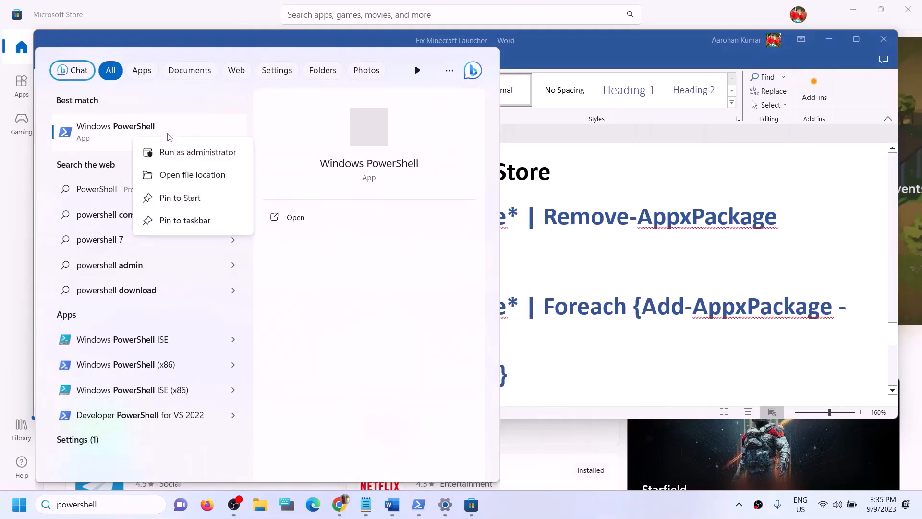
key(Escape)
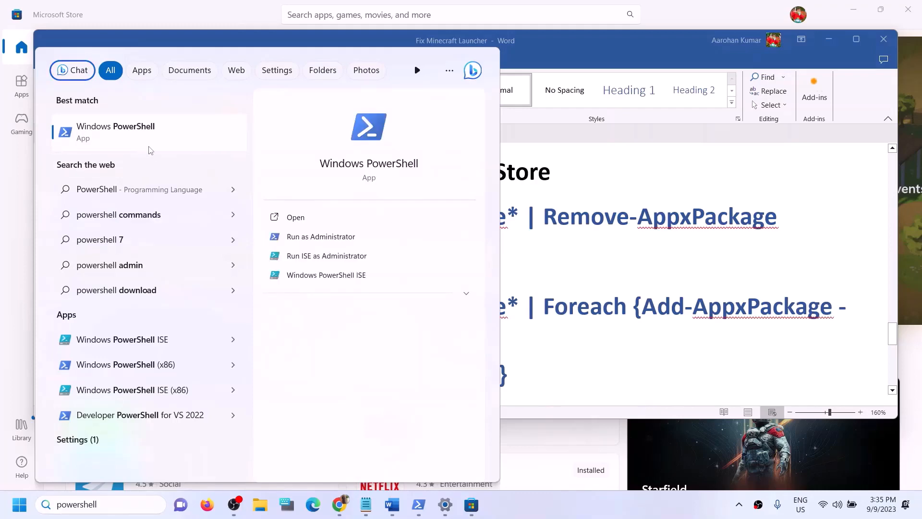
right_click(164, 156)
key(Escape)
key(Escape)
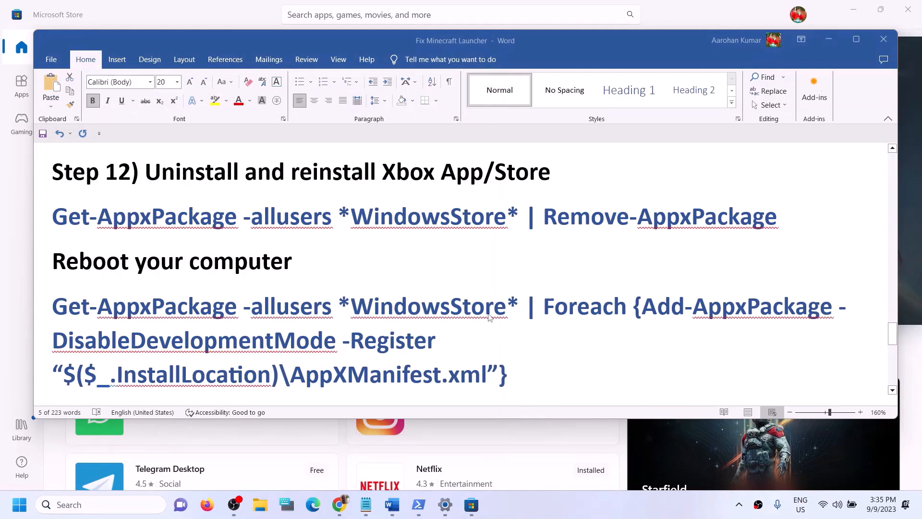
click(399, 345)
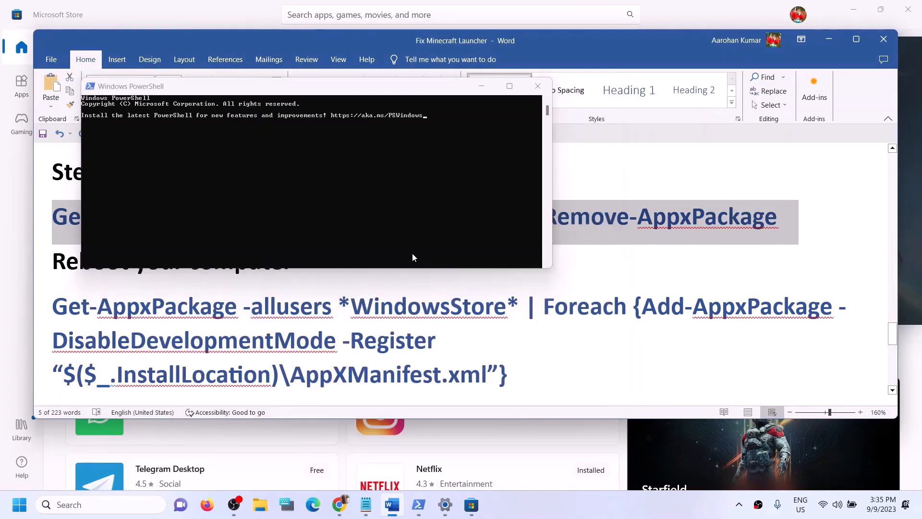
key(ctrl+v)
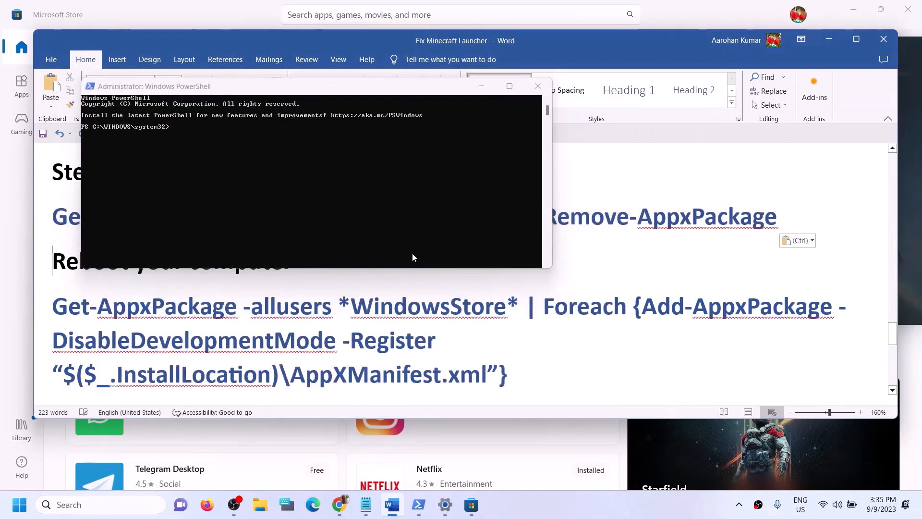
click(413, 291)
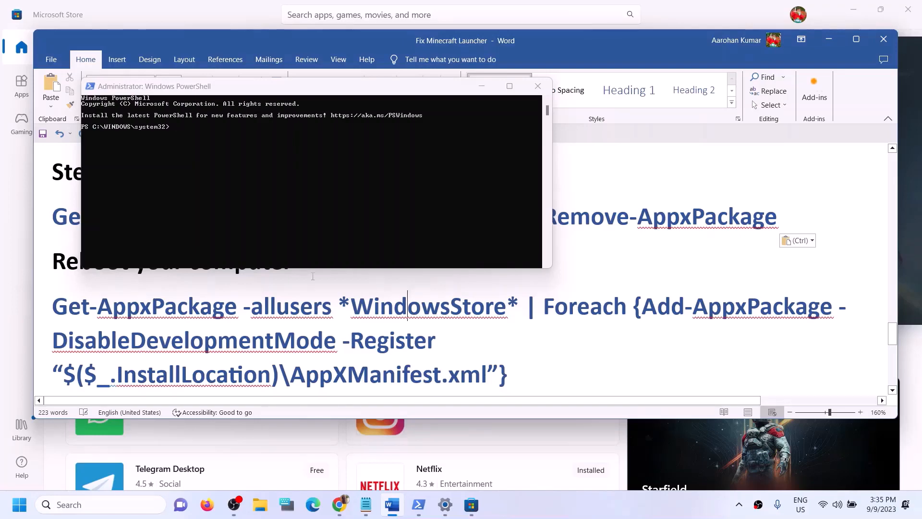
click(481, 86)
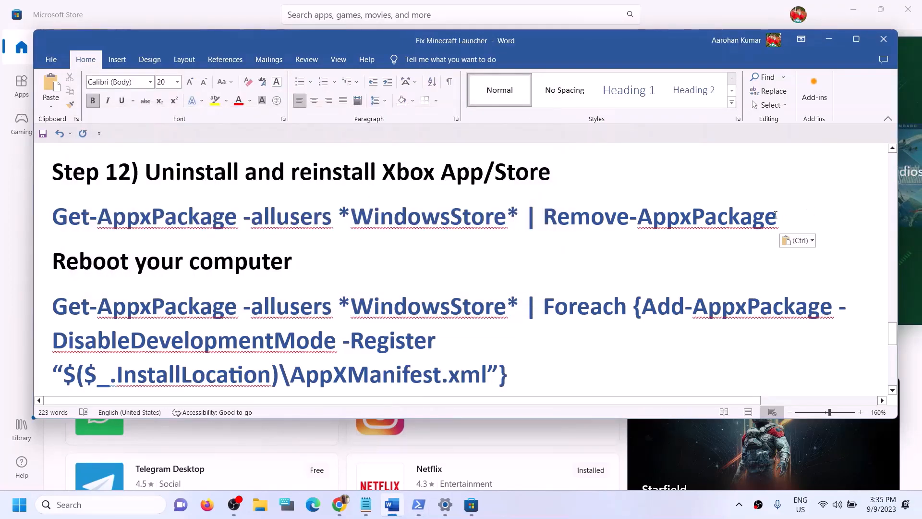
Copy the full Remove-AppxPackage command line from the document again
drag(775, 214, 51, 216)
right_click(101, 210)
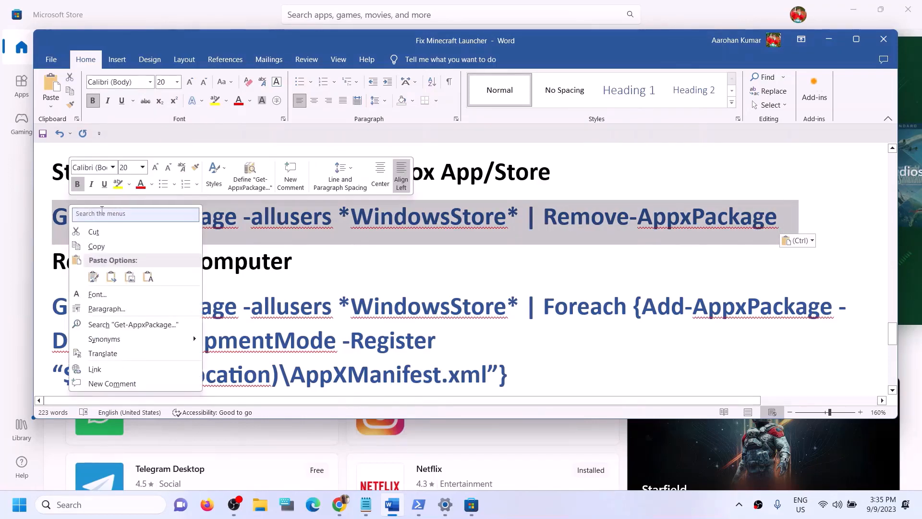
click(98, 246)
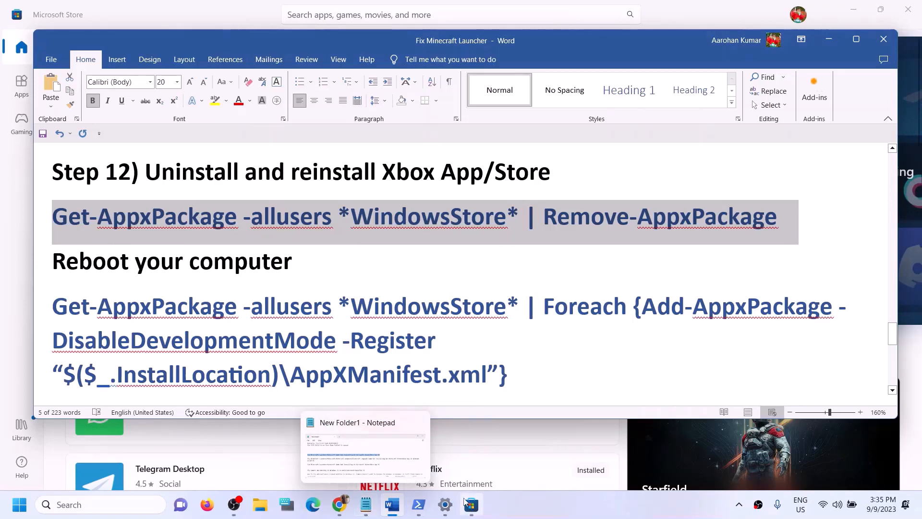
Switch to the administrator PowerShell window, paste Get-AppxPackage -allusers *WindowsStore* | Remove-AppxPackage and run it
click(418, 505)
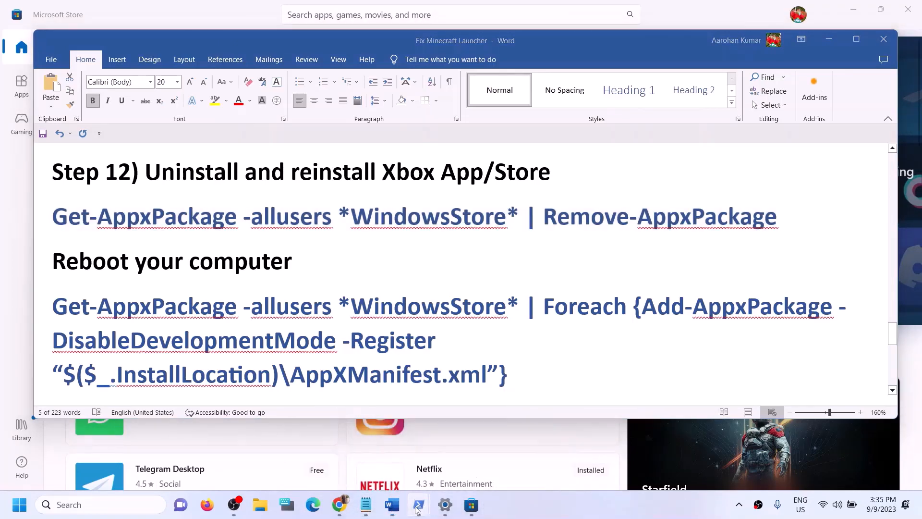
click(532, 456)
right_click(397, 258)
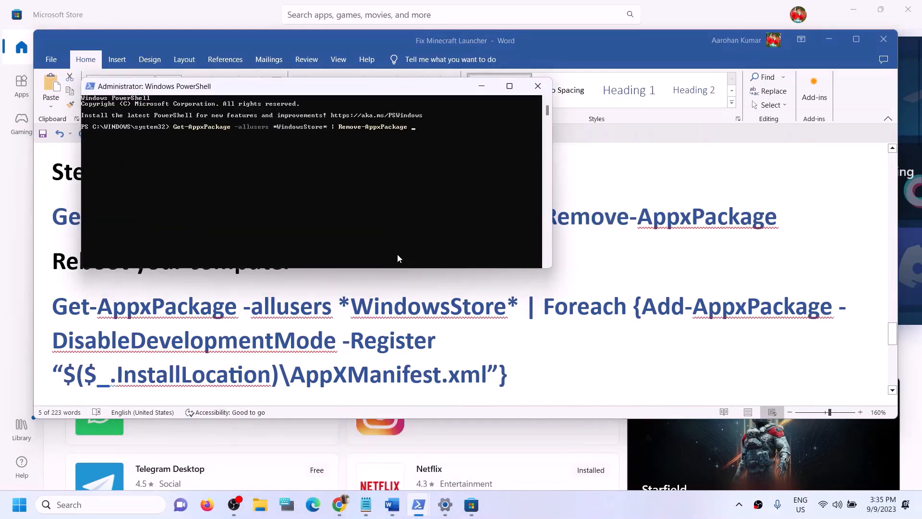
key(Return)
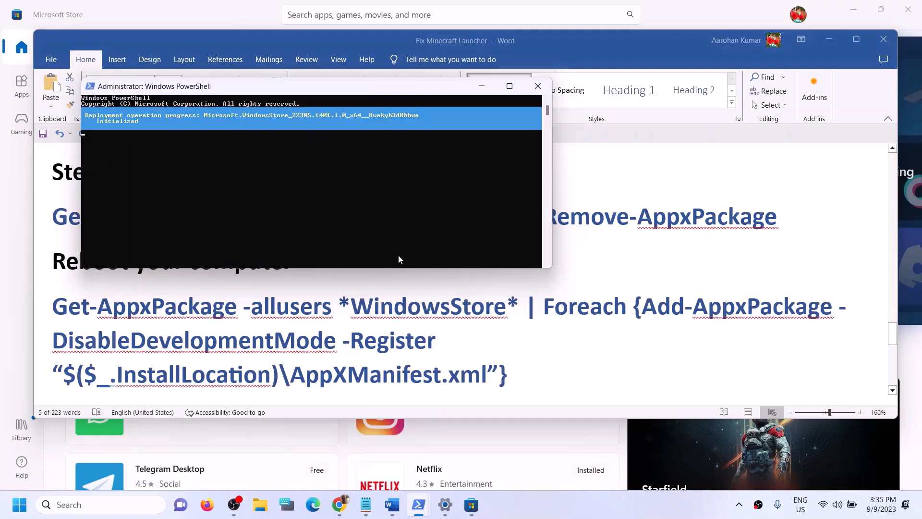
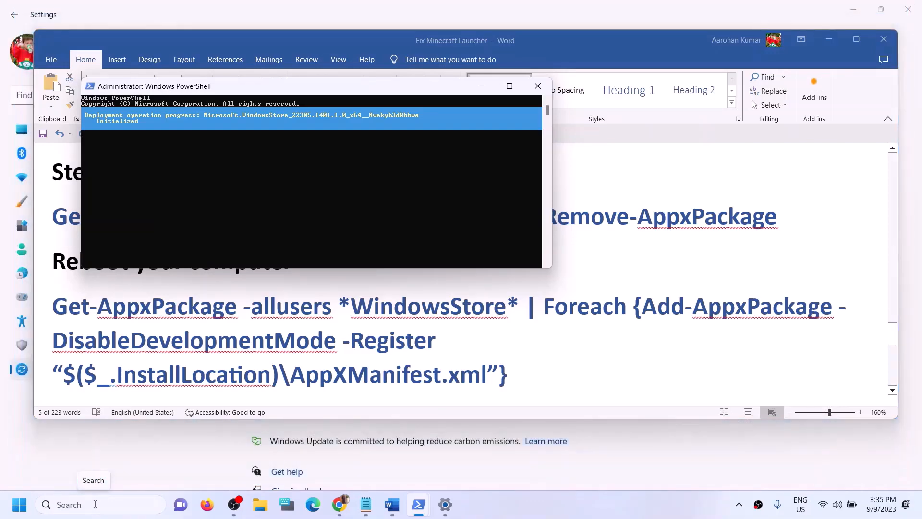
Search Windows for "store" to check whether Microsoft Store is still installed, and return to the document
click(95, 504)
text(sto)
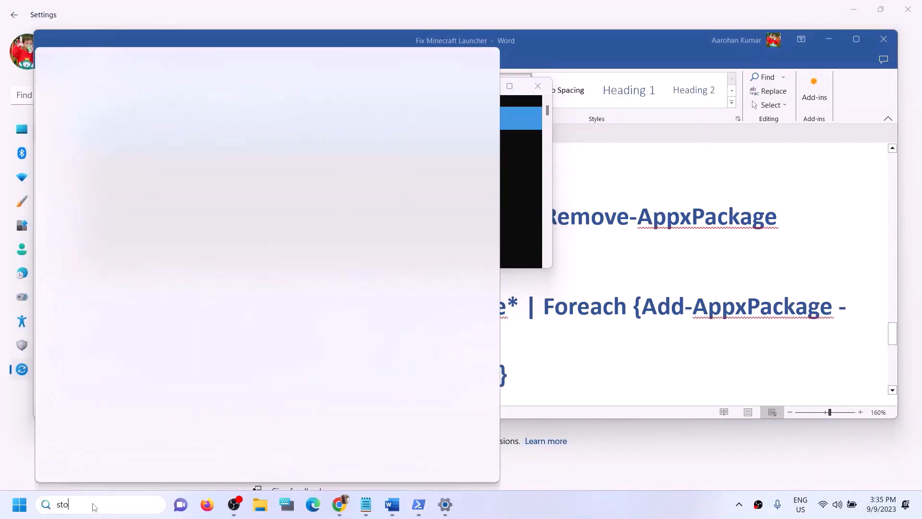
text(re)
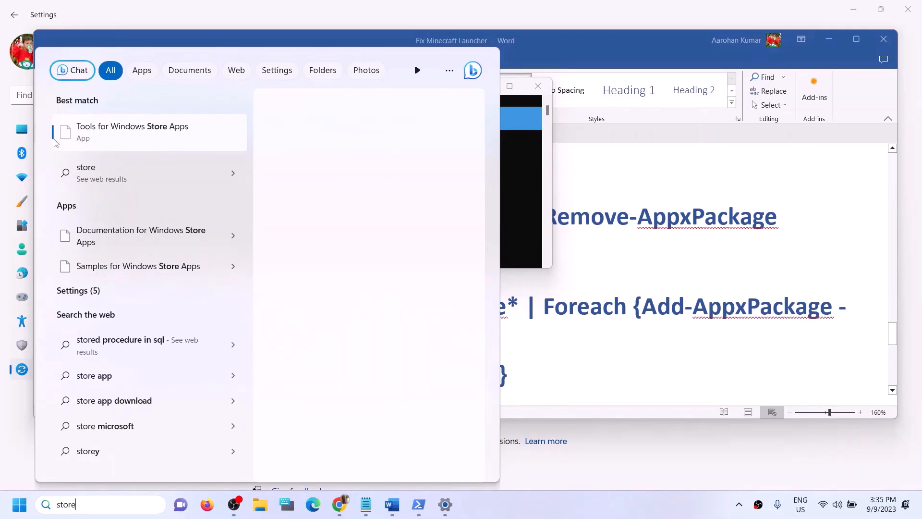
click(637, 305)
click(574, 340)
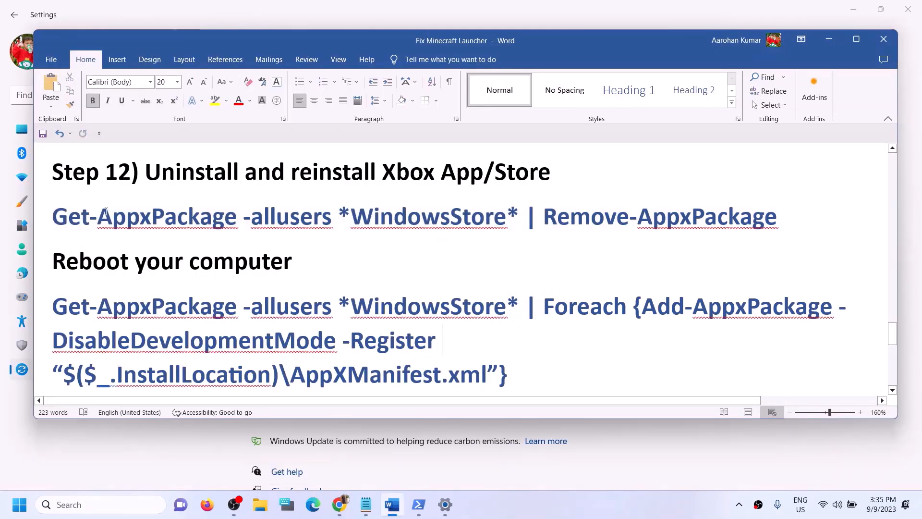
Bring up the computer's power options for a reboot and dismiss them without restarting
drag(98, 216, 331, 219)
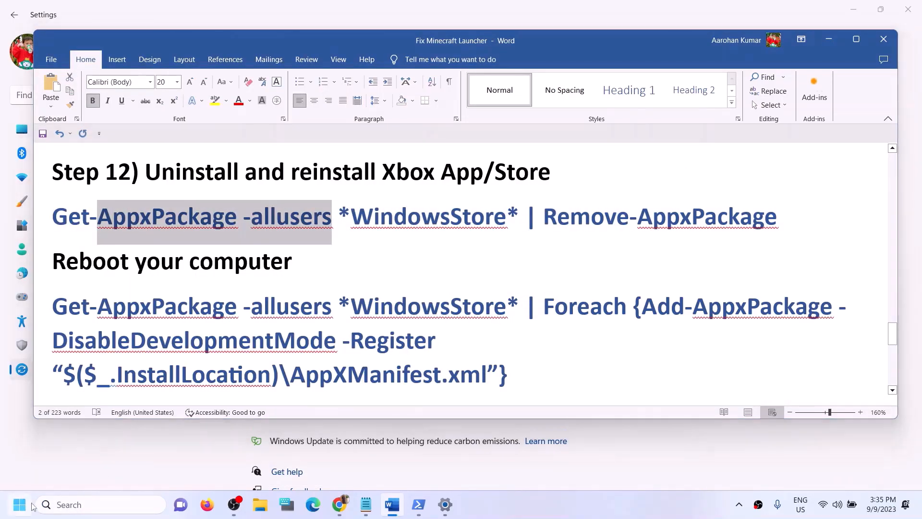
click(24, 506)
mouse_move(339, 501)
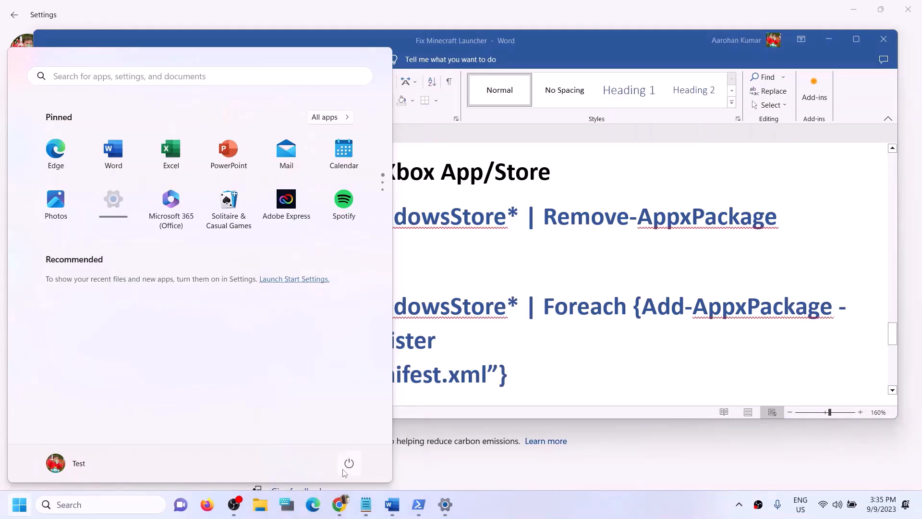
click(350, 463)
click(545, 264)
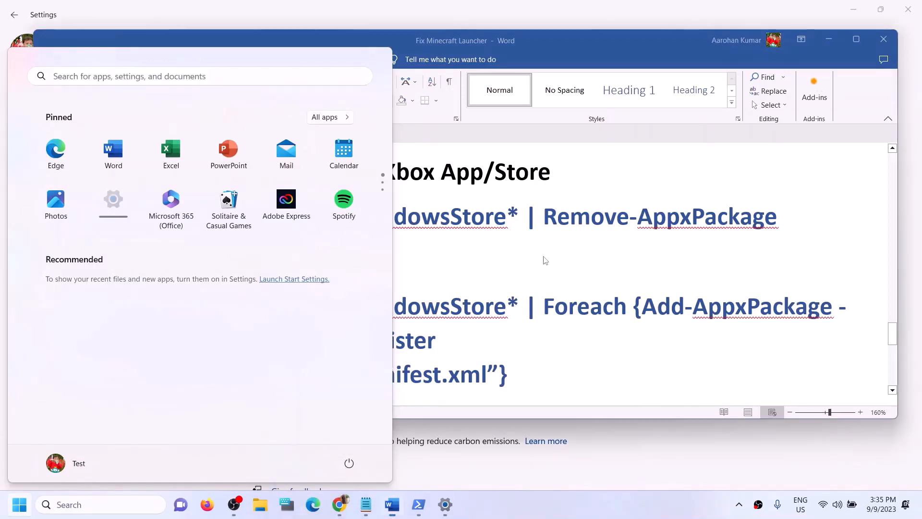
Copy the WindowsStore Add-AppxPackage re-registration command below "Reboot your computer" in the document
scroll(468, 336, down, 1)
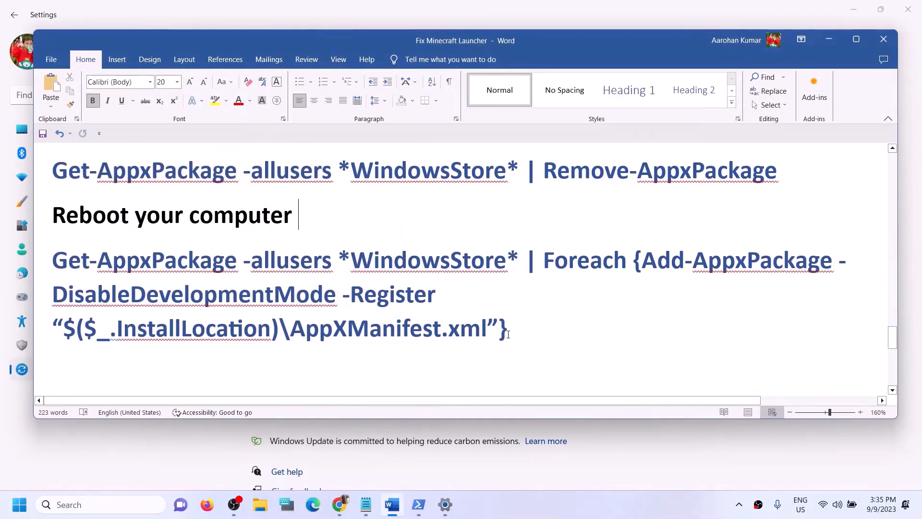
triple_click(105, 274)
key(super+c)
right_click(91, 279)
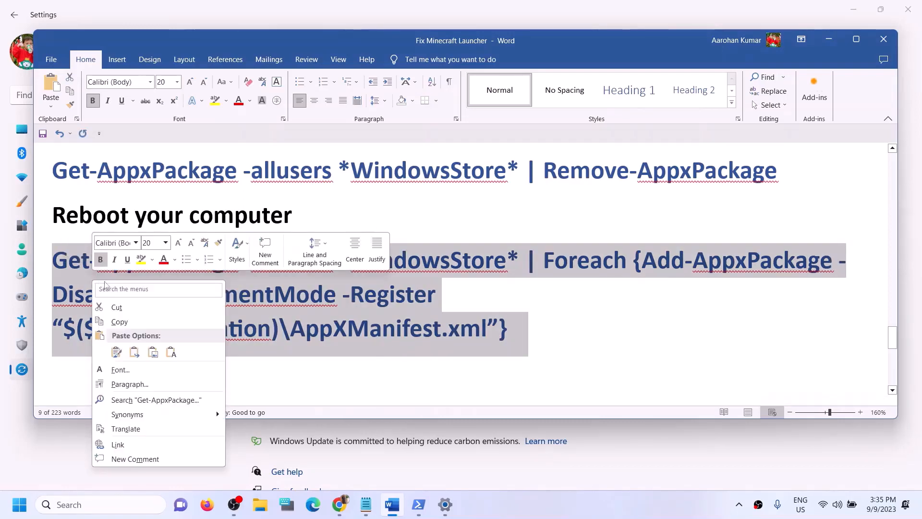
click(118, 322)
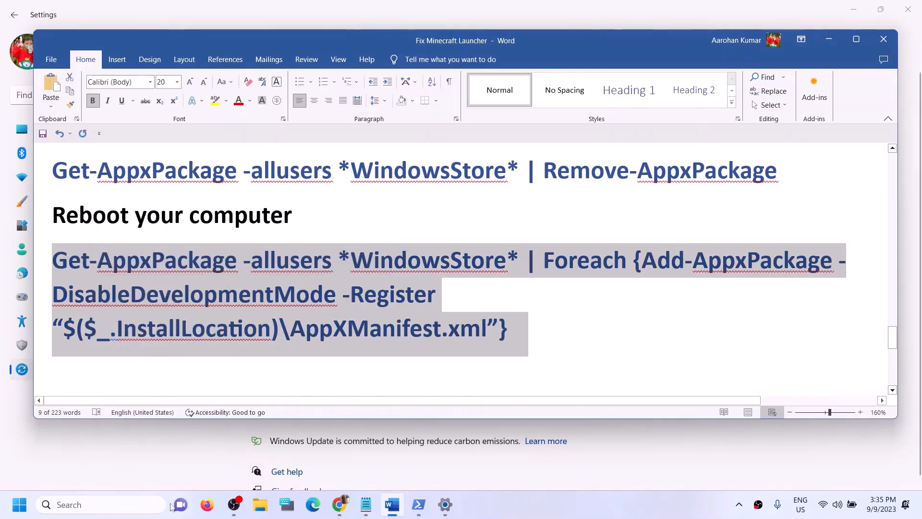
Search Windows for "powershell" and run Windows PowerShell as administrator
click(135, 509)
text(po)
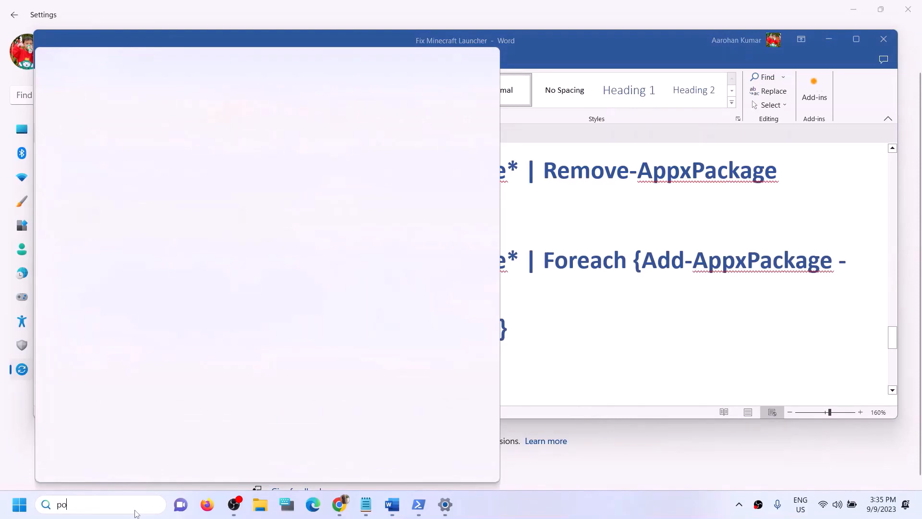
text(wershe)
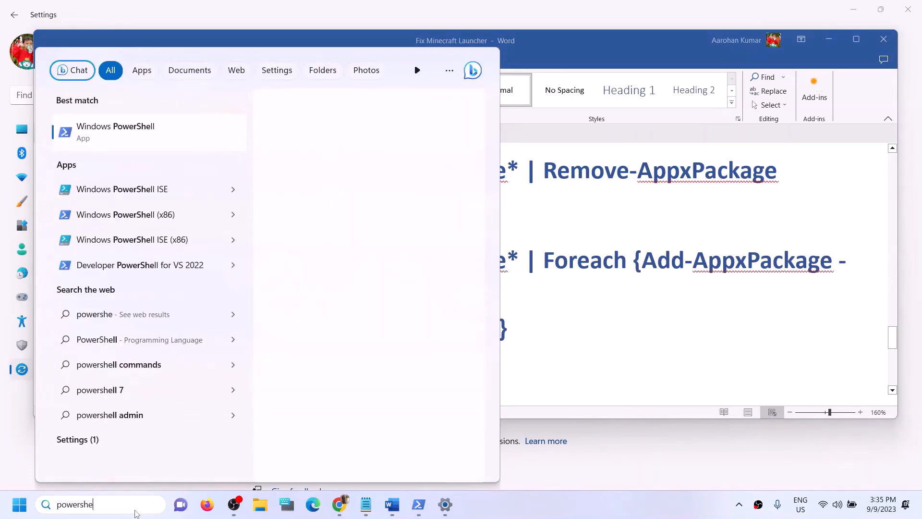
text(ll)
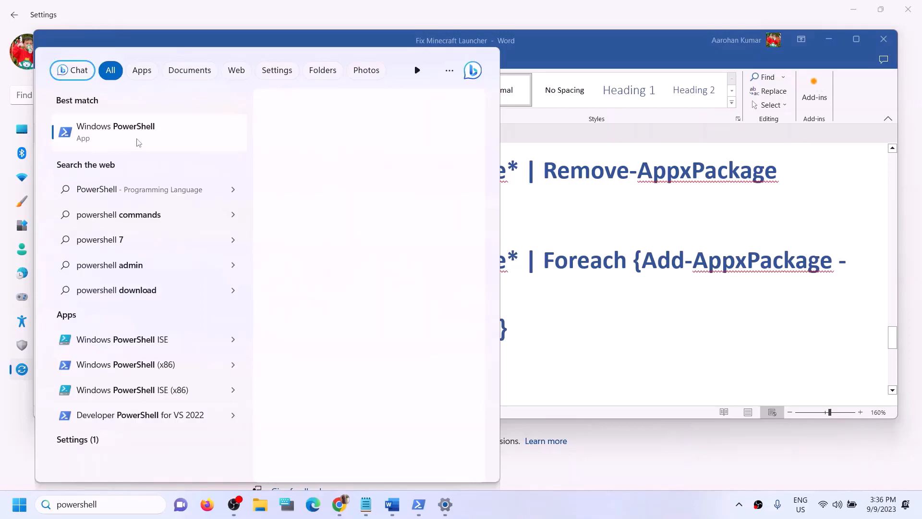
right_click(139, 142)
click(158, 152)
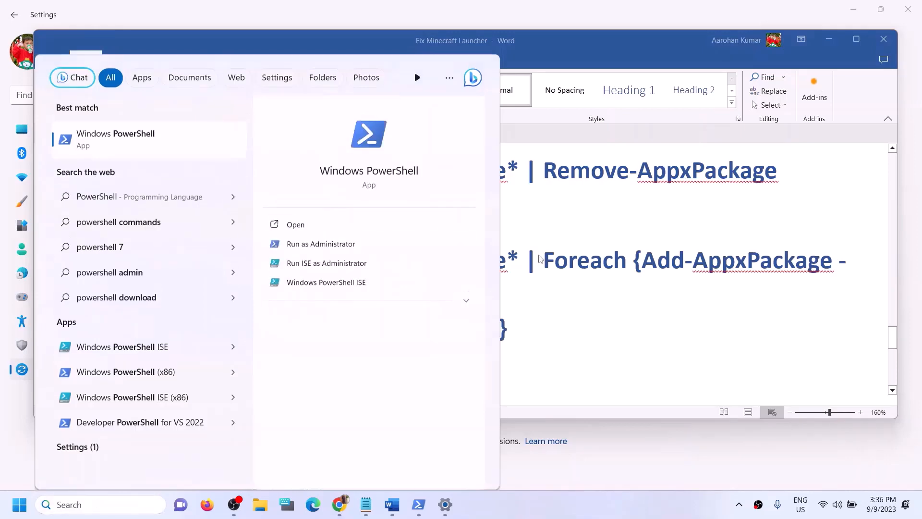
click(352, 349)
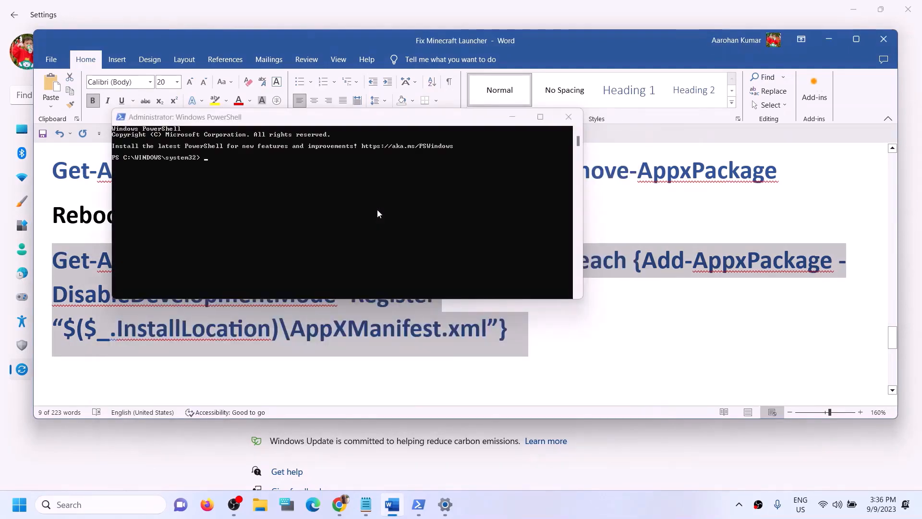
Copy the WindowsStore Add-AppxPackage re-registration command from the document again, paste it into the administrator PowerShell window and run it
key(ctrl+v)
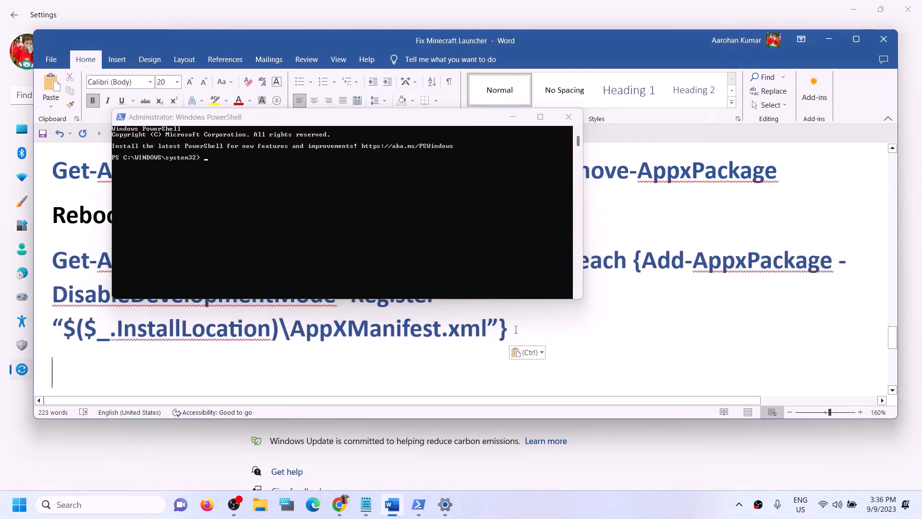
drag(515, 330, 52, 261)
right_click(70, 272)
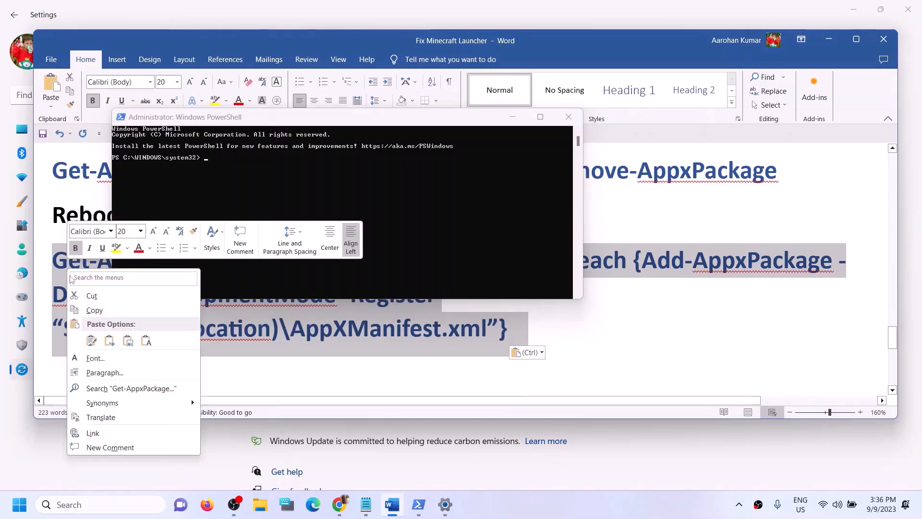
click(94, 310)
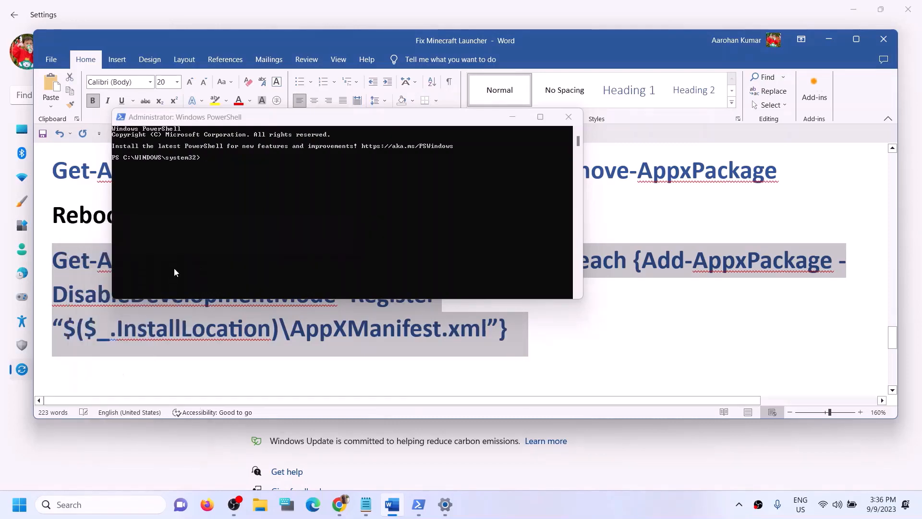
click(230, 214)
right_click(229, 214)
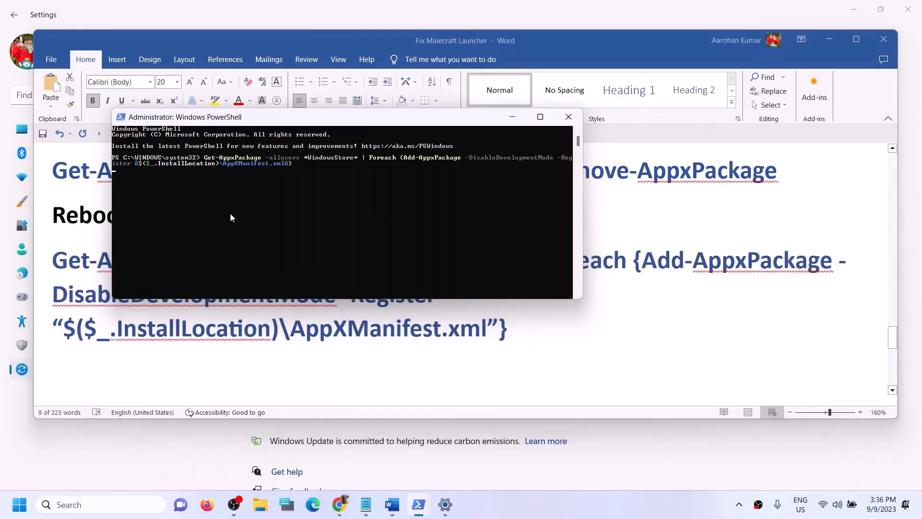
key(Return)
Search Windows for "store" and launch Microsoft Store
click(113, 502)
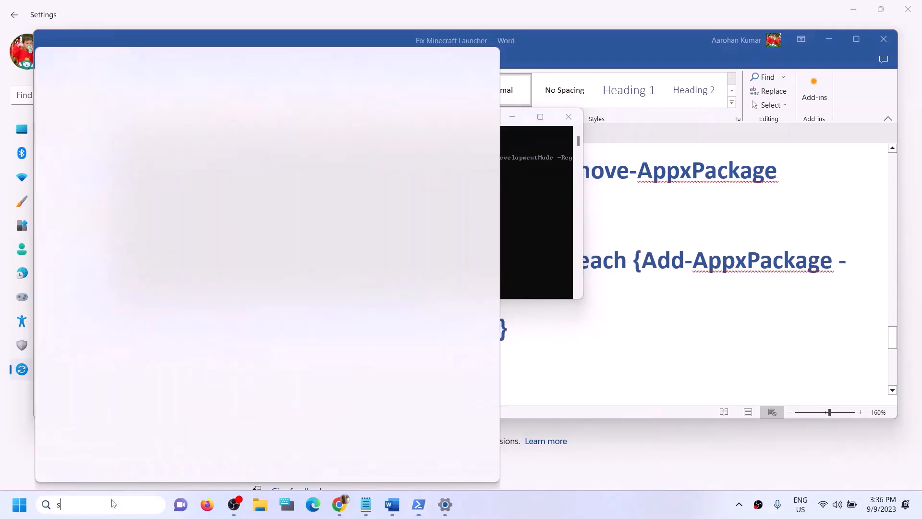
text(sto)
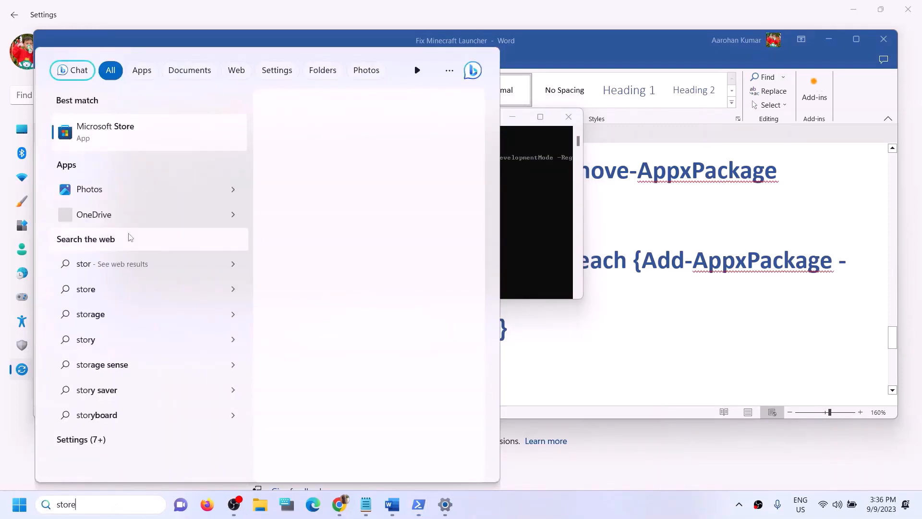
text(re)
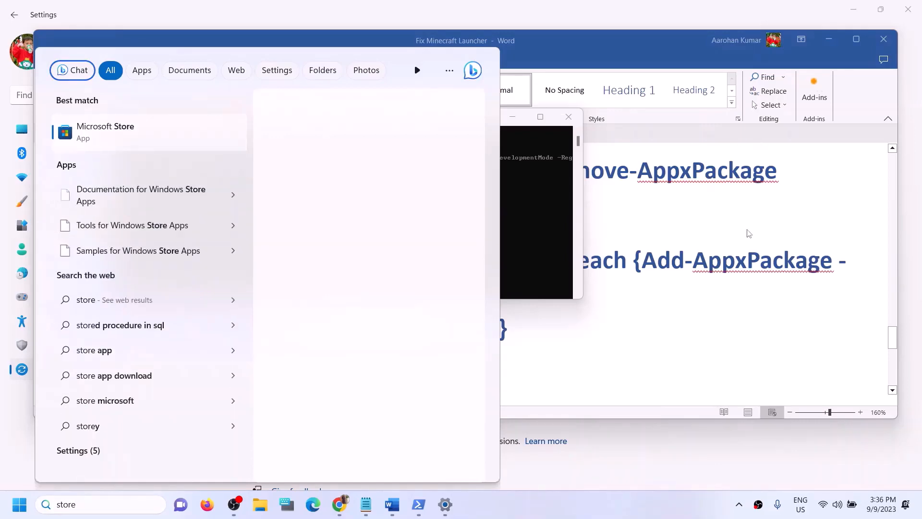
key(Return)
Return to the Word document and highlight the Step 13 instruction about installing to the C drive or a different drive
click(864, 275)
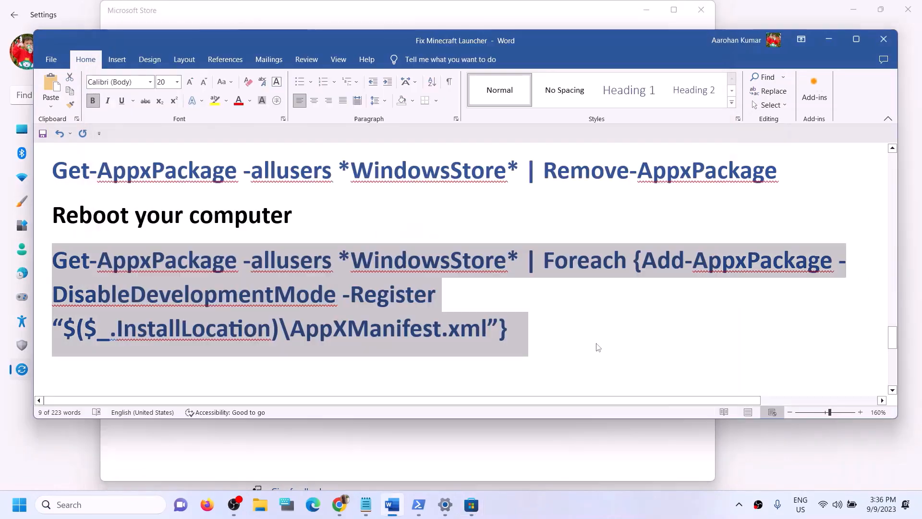
click(497, 337)
scroll(297, 334, down, 3)
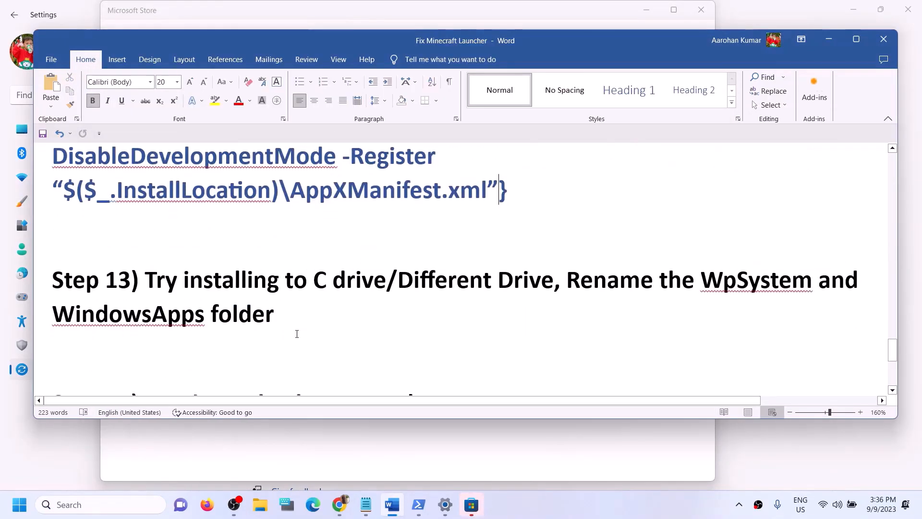
drag(163, 277, 553, 282)
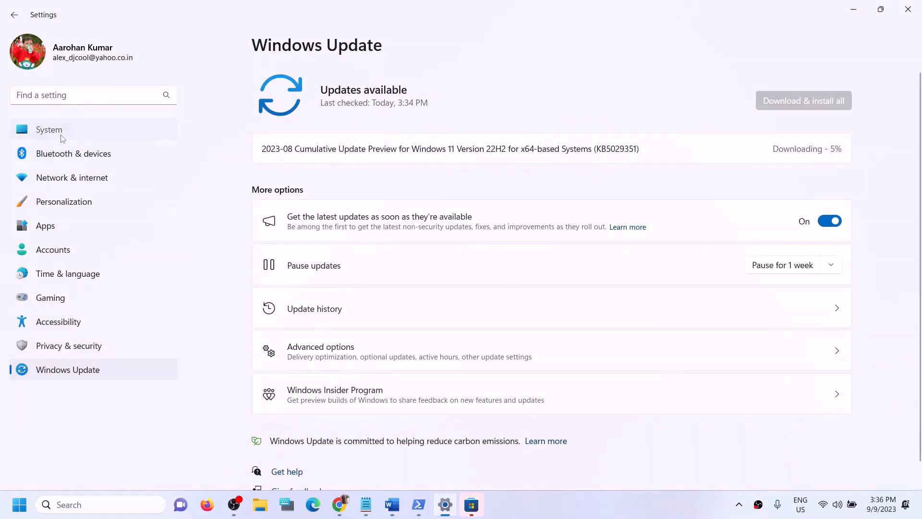
In Windows Settings, go to the System category and open the Storage page
click(109, 140)
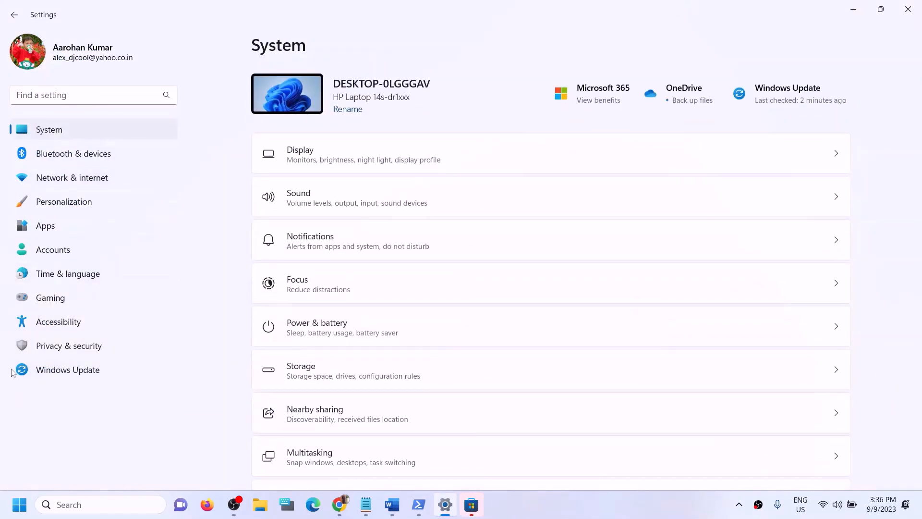
scroll(480, 372, down, 5)
scroll(481, 372, down, 2)
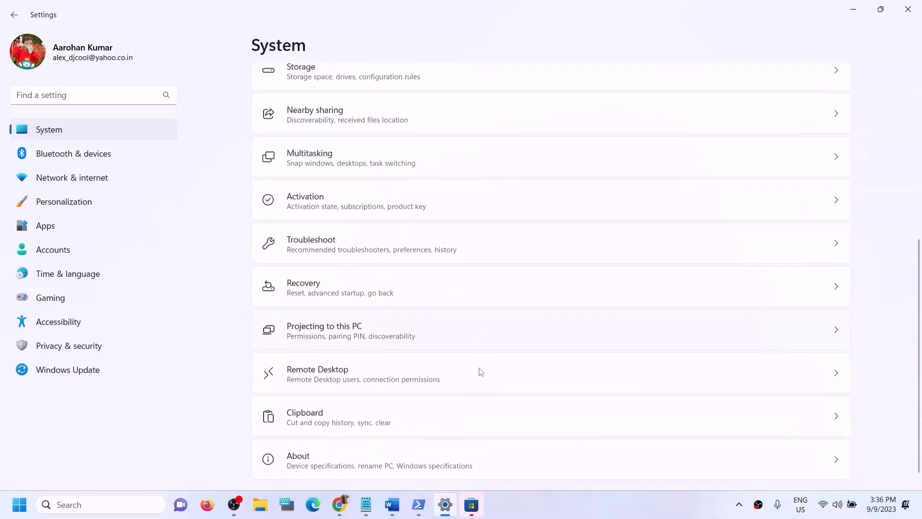
scroll(480, 371, up, 4)
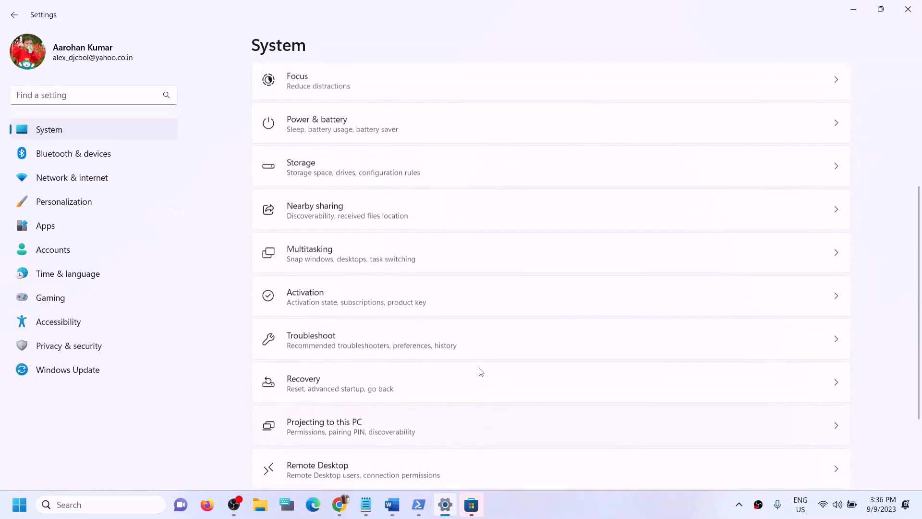
scroll(481, 371, up, 3)
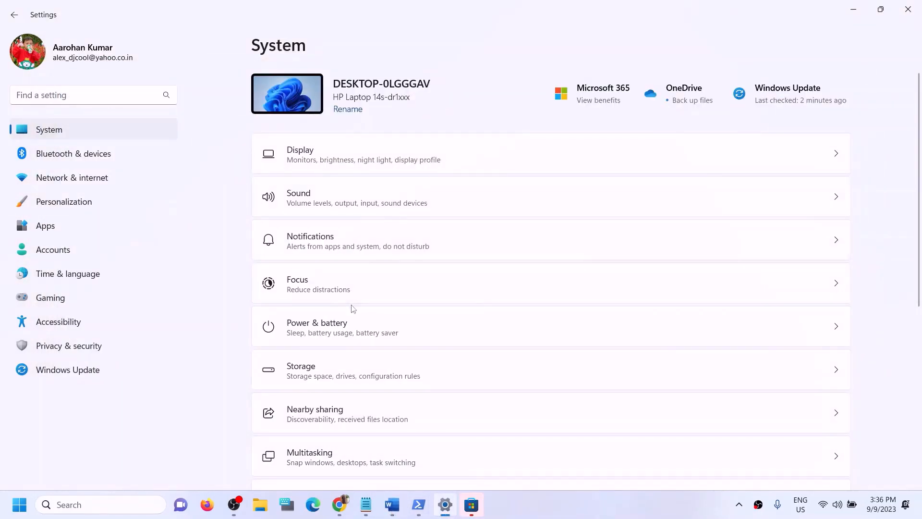
scroll(352, 310, down, 2)
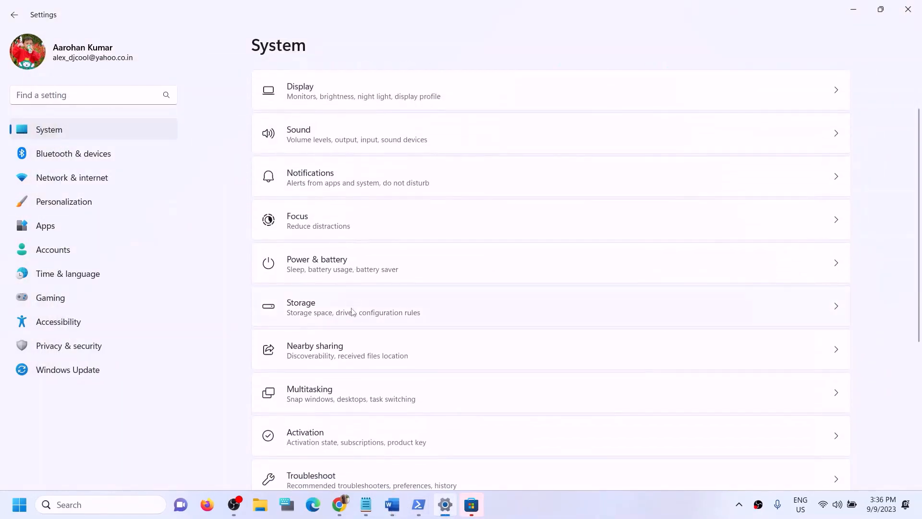
click(326, 315)
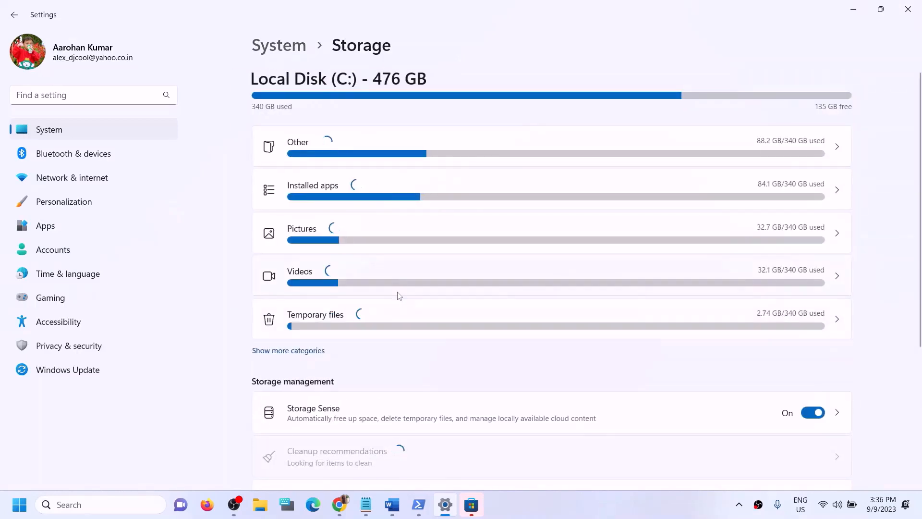
Expand the advanced storage settings and open "Where new content is saved"
scroll(400, 294, down, 5)
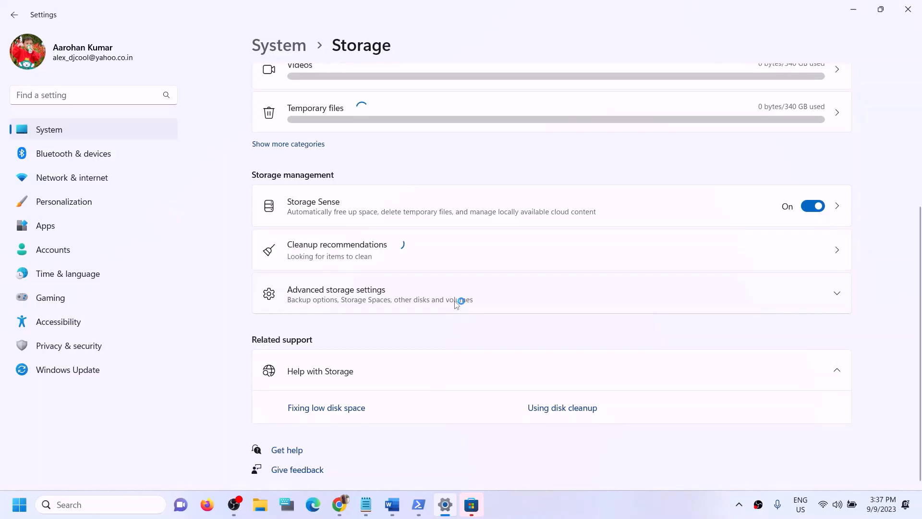
click(352, 292)
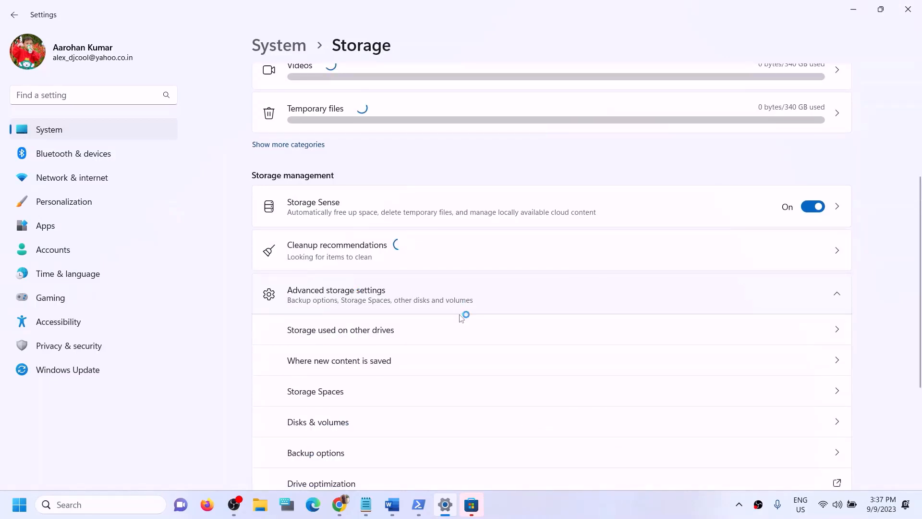
scroll(383, 300, down, 1)
click(382, 300)
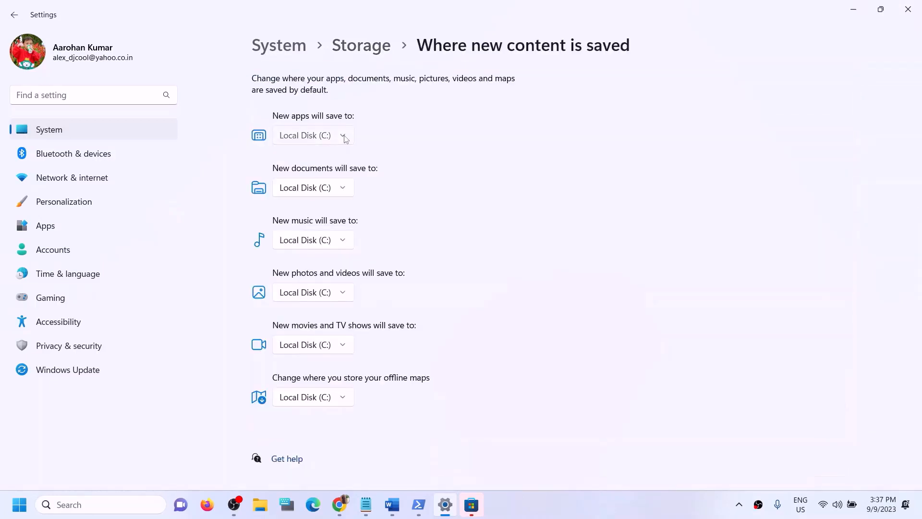
Set the save location for new apps to USB Drive (E:) and apply it
click(346, 139)
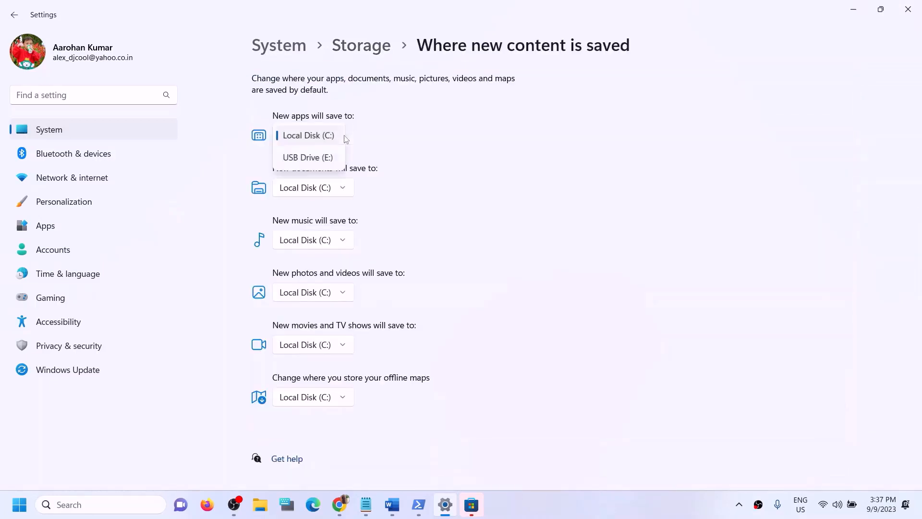
click(328, 159)
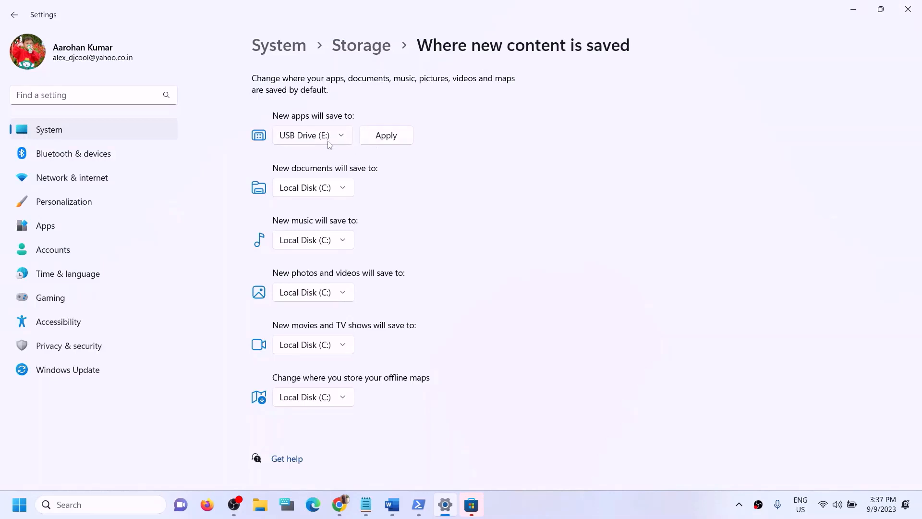
click(376, 137)
Set the save location for new apps to Local Disk (C:) and apply the change
click(344, 141)
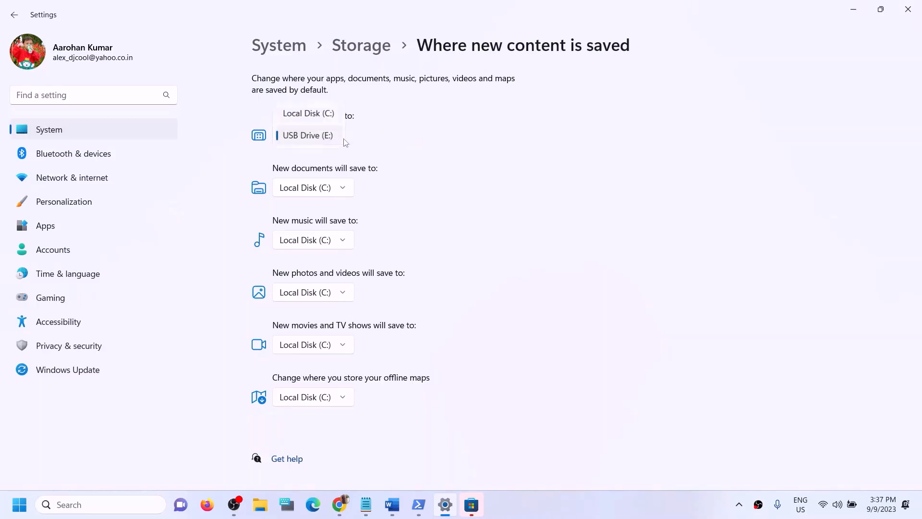
click(324, 116)
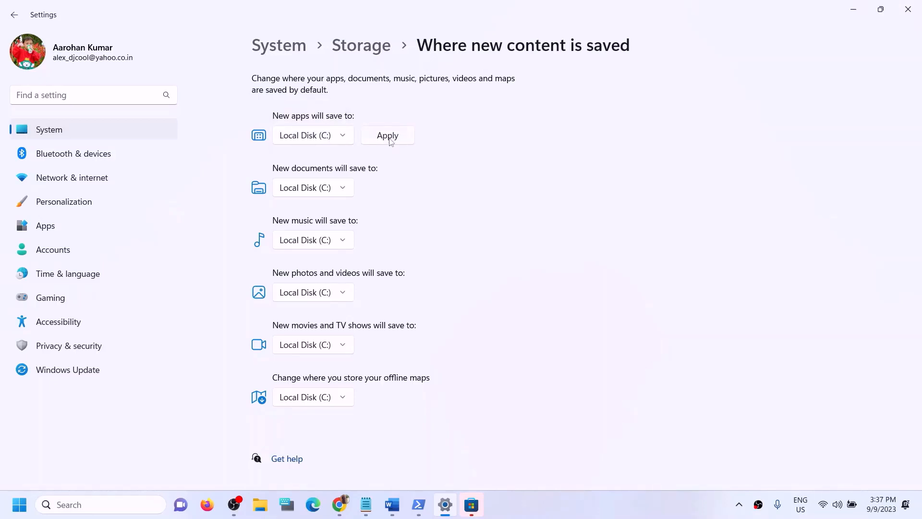
click(390, 140)
Switch to Microsoft Store, search for "minecraft l" and open the Minecraft Launcher page
click(474, 512)
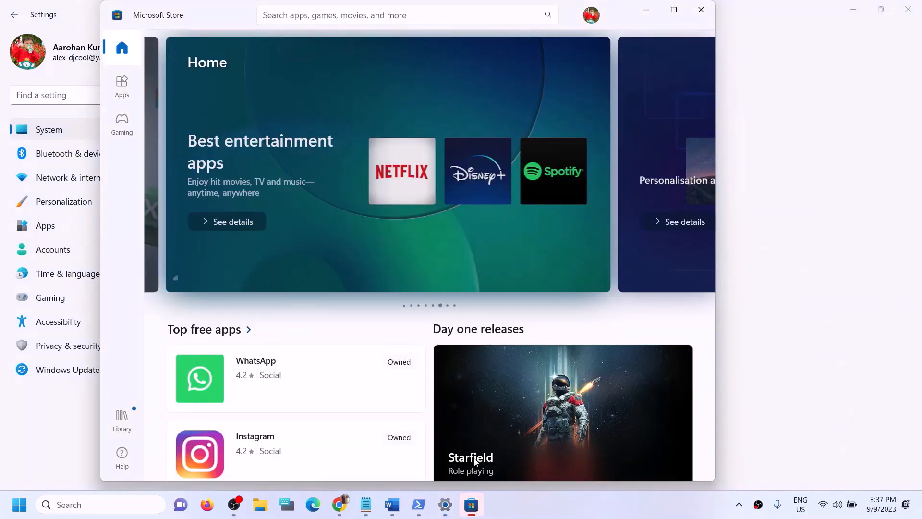
click(390, 18)
text(min)
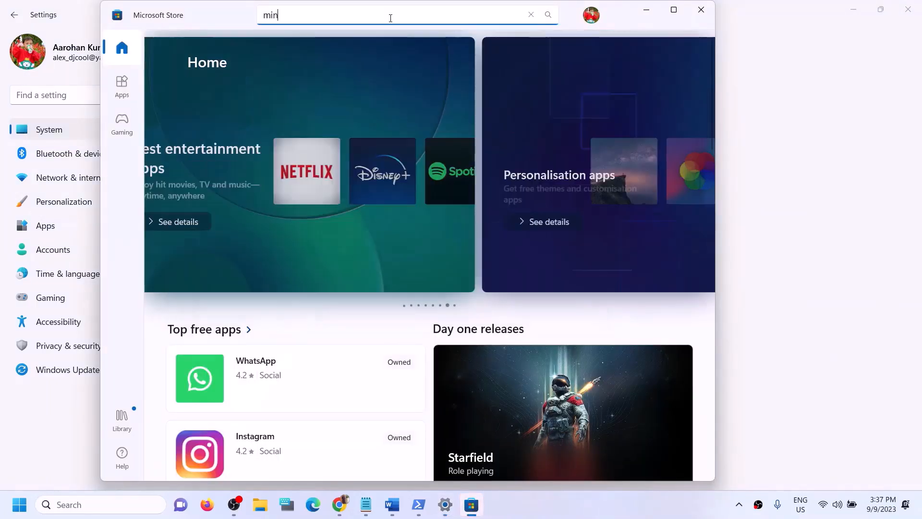
text(ecraft l)
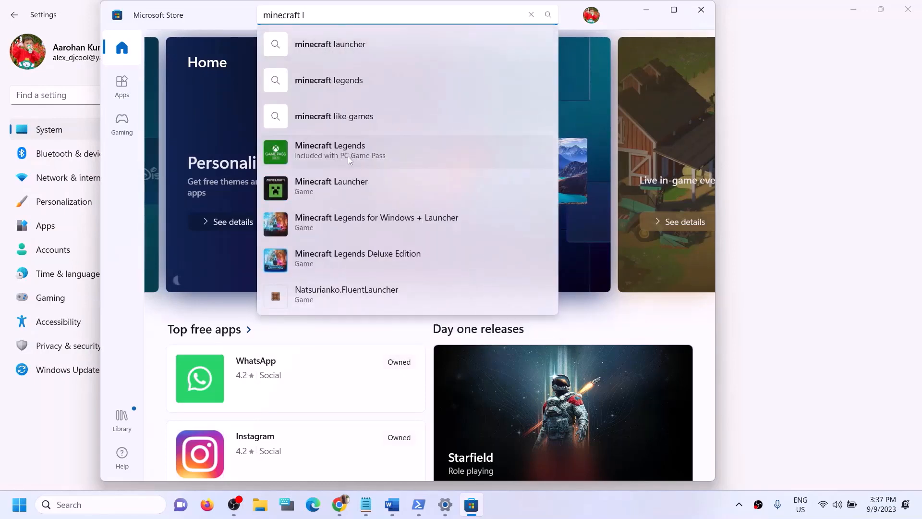
click(344, 188)
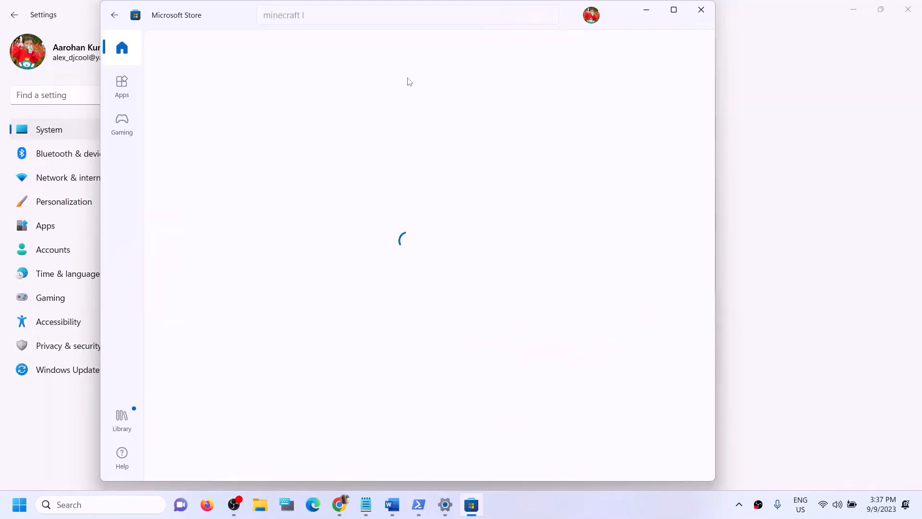
Return to Settings, select USB Drive (E:) as the save location for new apps, and switch back to Microsoft Store
click(726, 244)
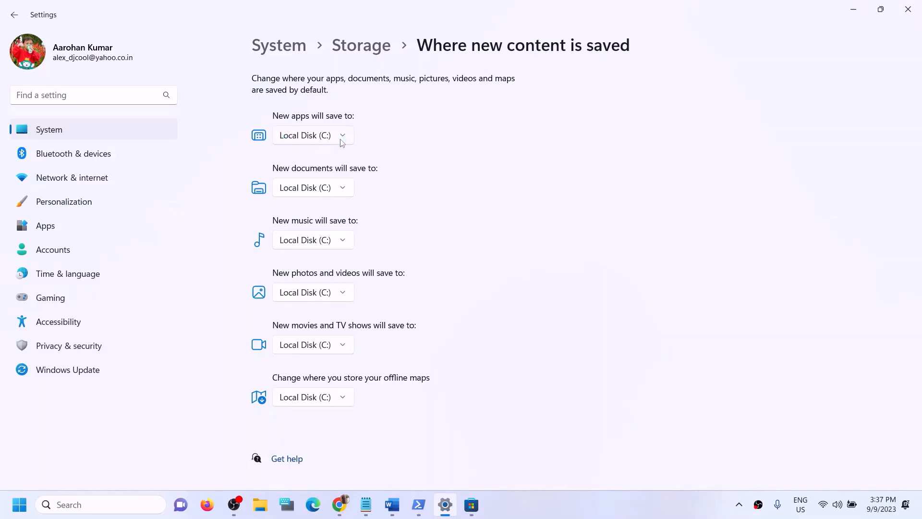
click(344, 137)
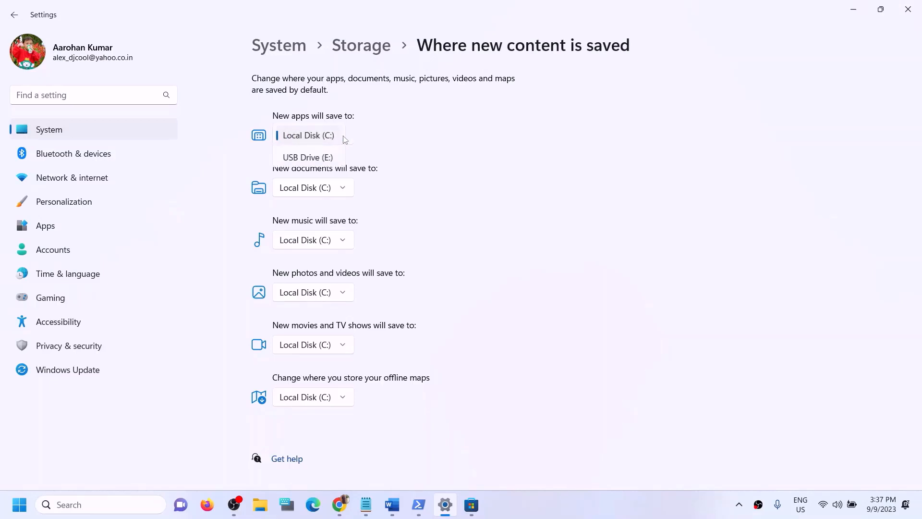
click(321, 161)
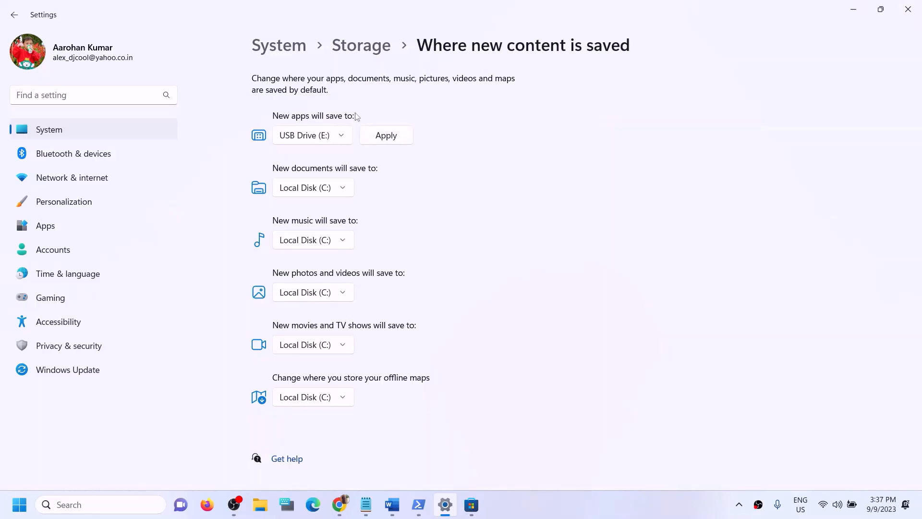
click(472, 504)
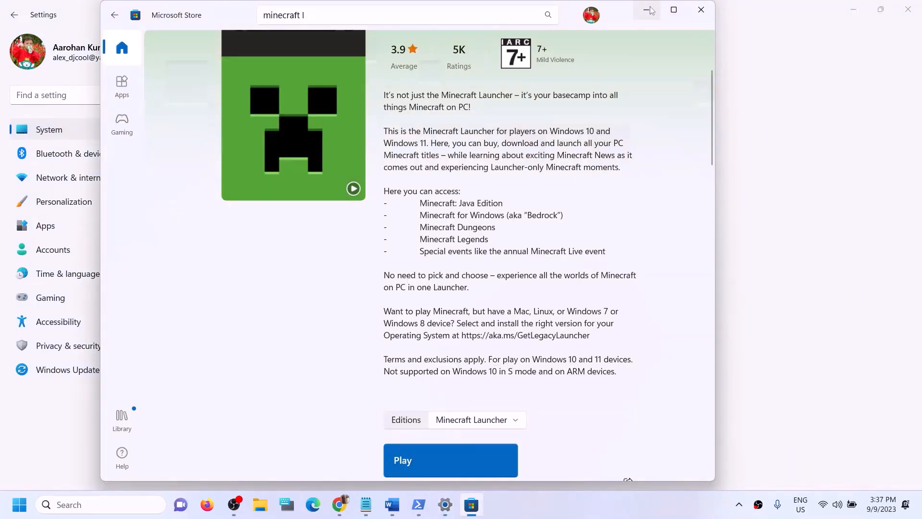
Switch to the Word document and highlight the Step 13 instruction to rename the WpSystem and WindowsApps folder
click(392, 505)
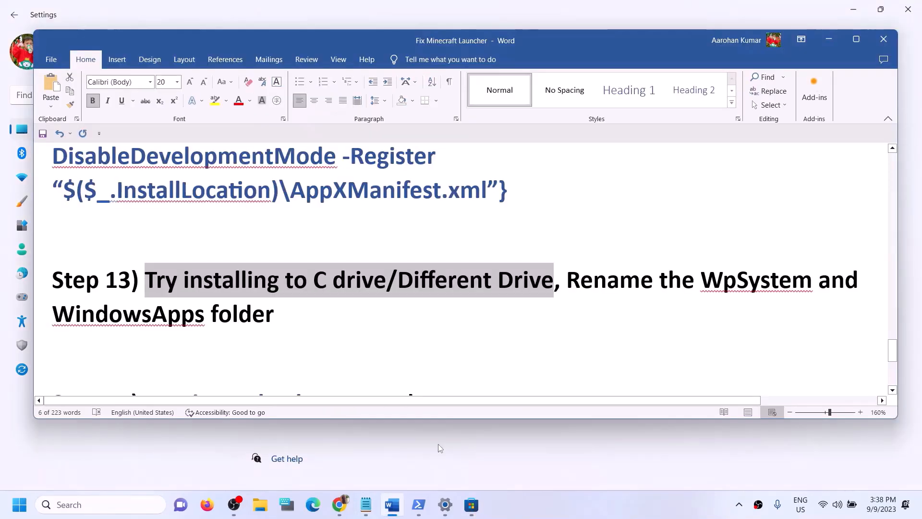
click(605, 292)
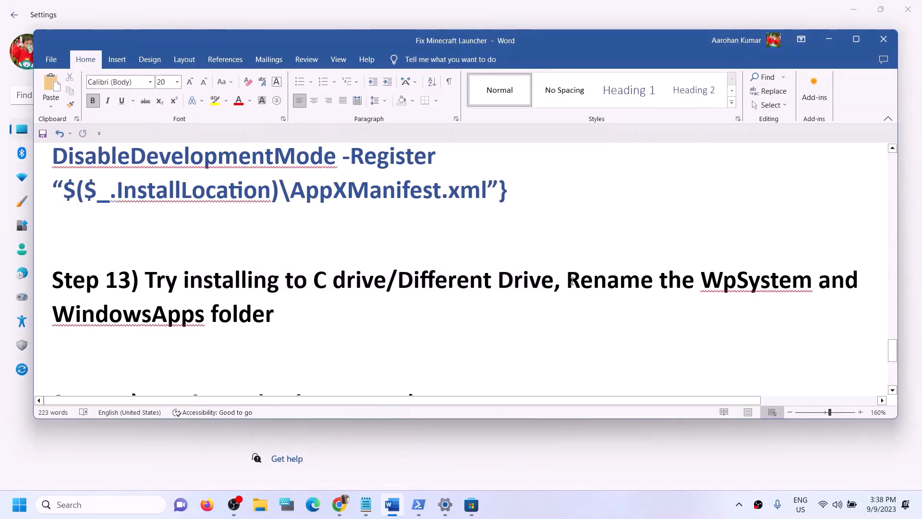
drag(581, 281, 290, 329)
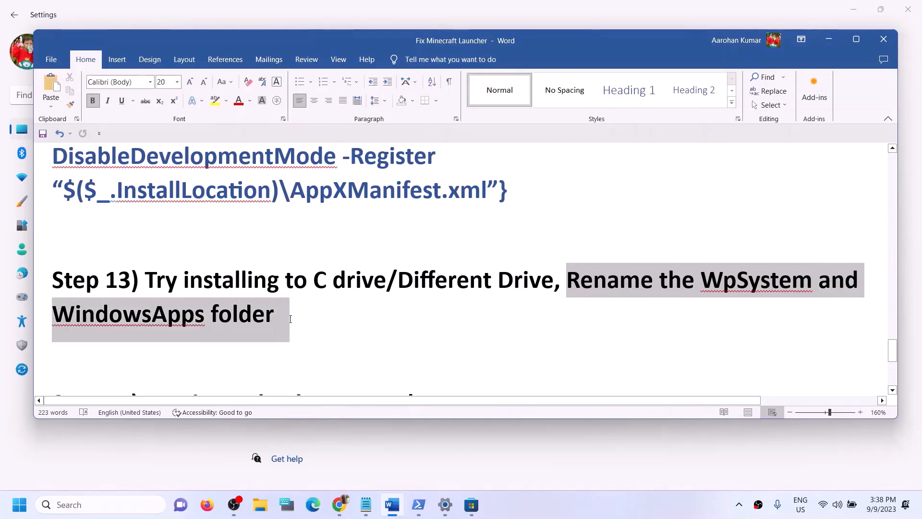
click(665, 308)
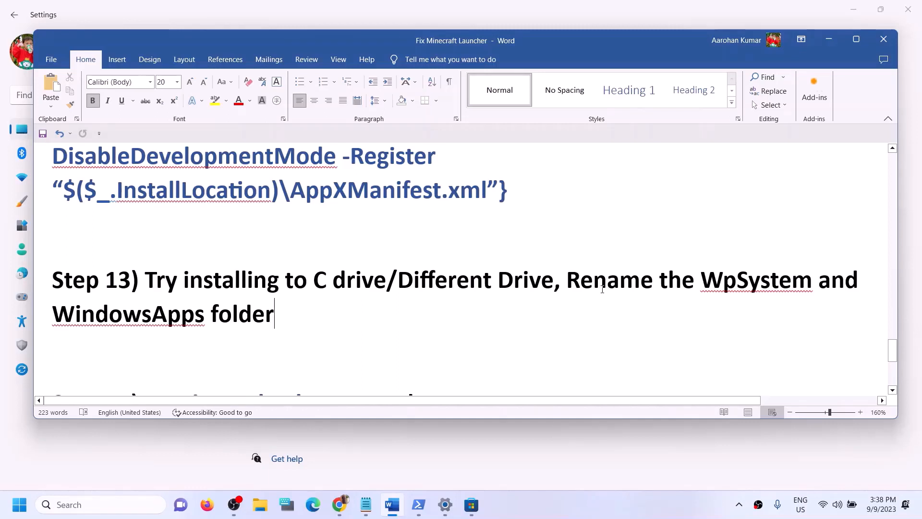
drag(575, 281, 759, 278)
drag(582, 280, 274, 317)
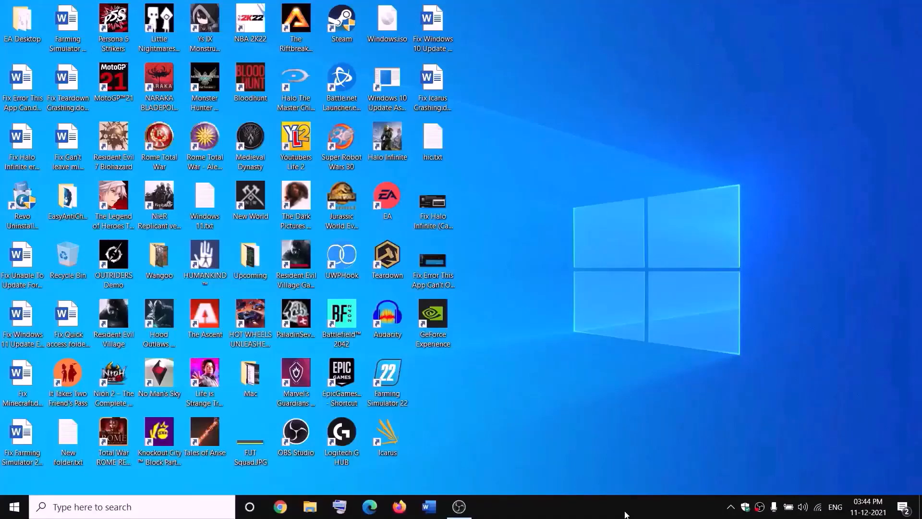
Open File Explorer and browse from This PC to the New Volume (D:) drive
click(312, 507)
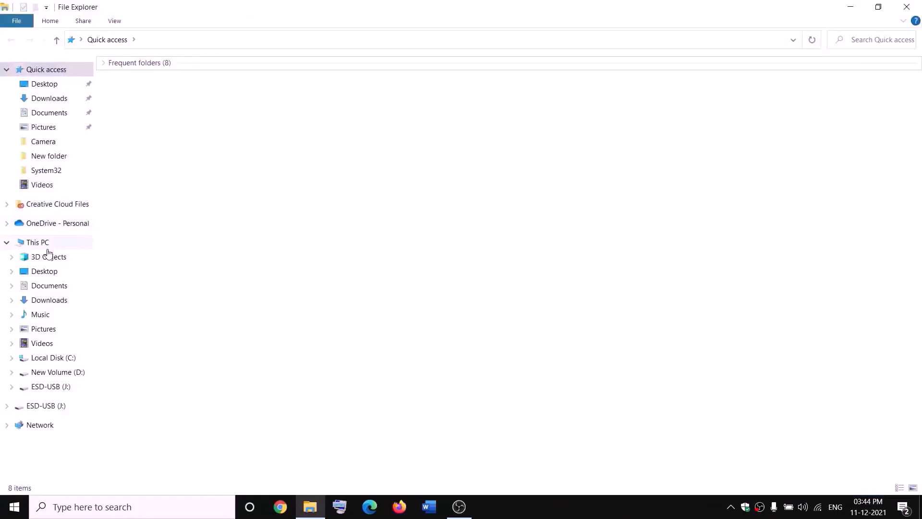
click(34, 243)
click(343, 178)
double_click(342, 177)
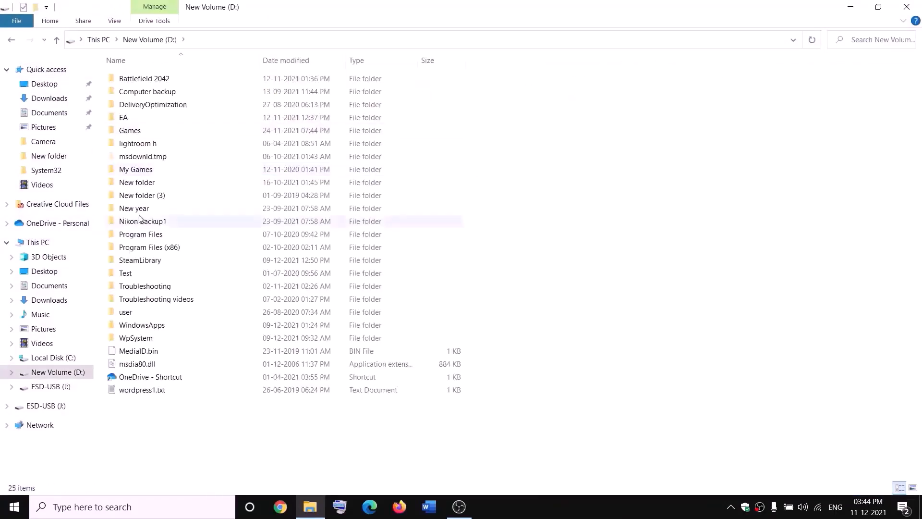
click(138, 338)
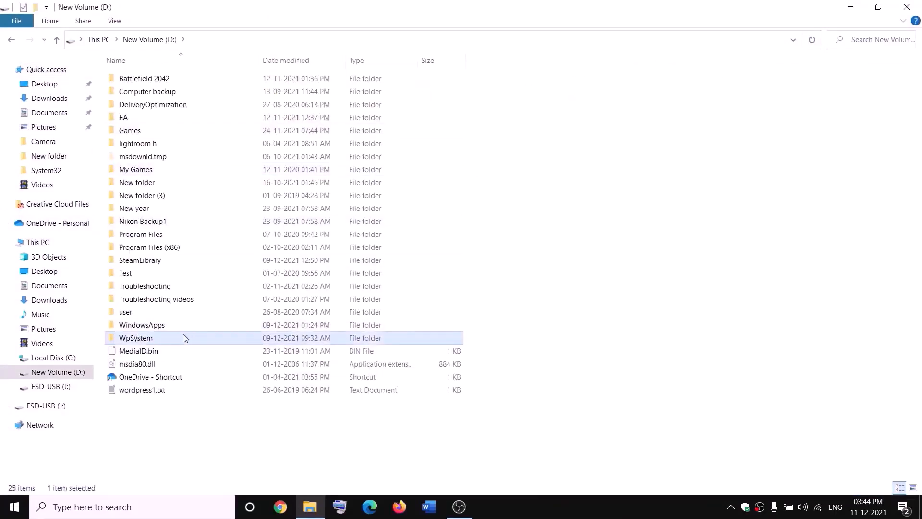
right_click(148, 340)
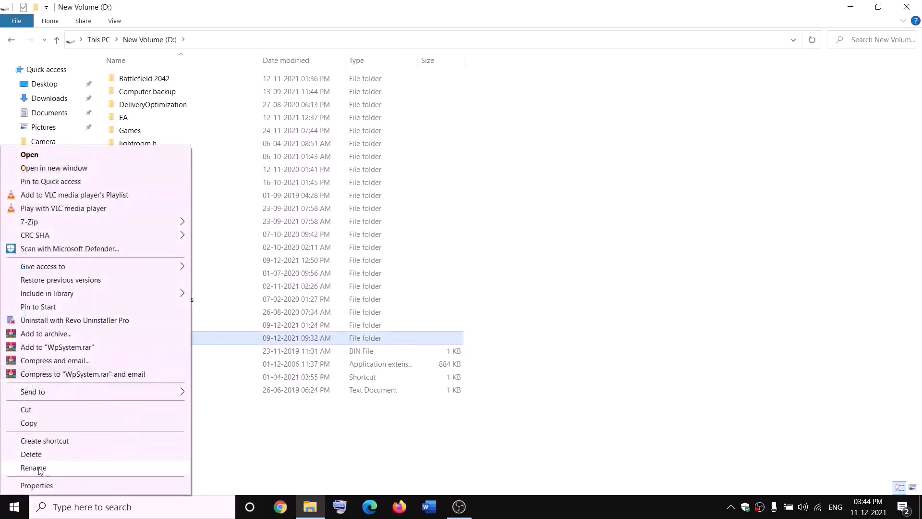
click(293, 440)
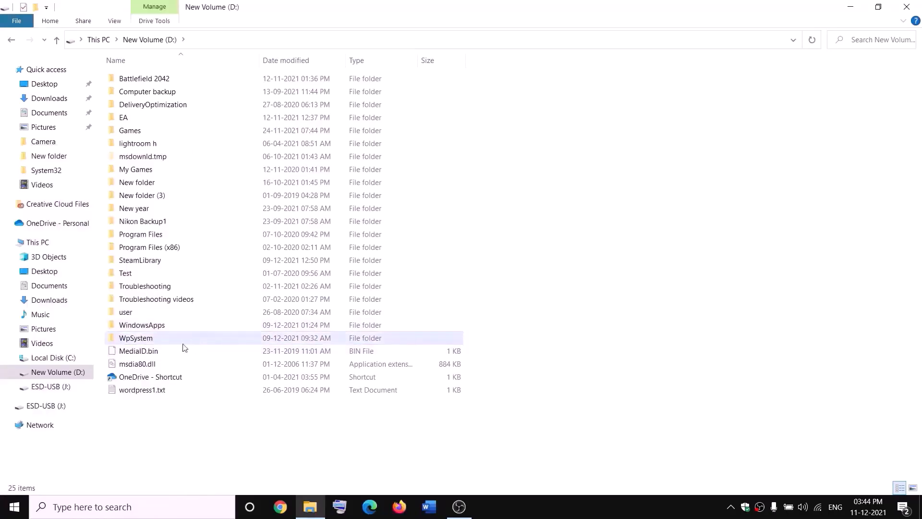
Open the WpSystem folder's properties and go to its advanced security settings
right_click(135, 339)
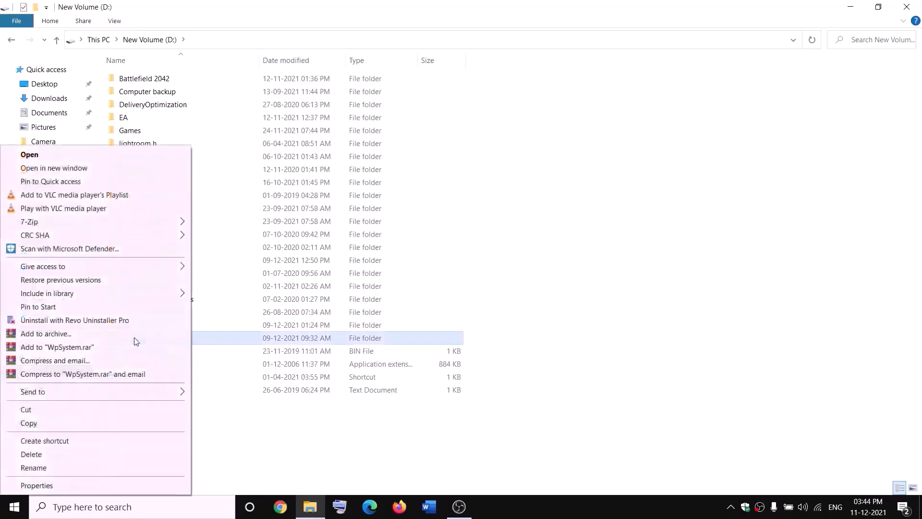
click(29, 485)
drag(274, 212, 394, 133)
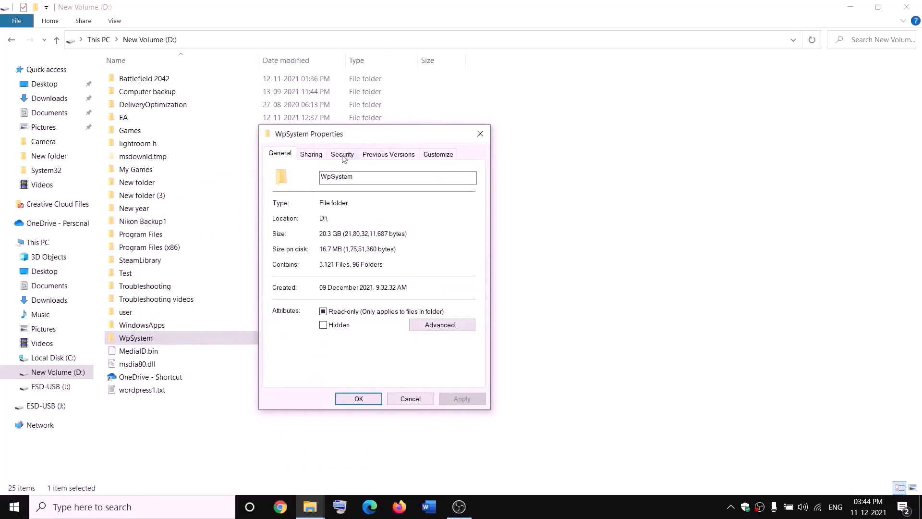
click(342, 154)
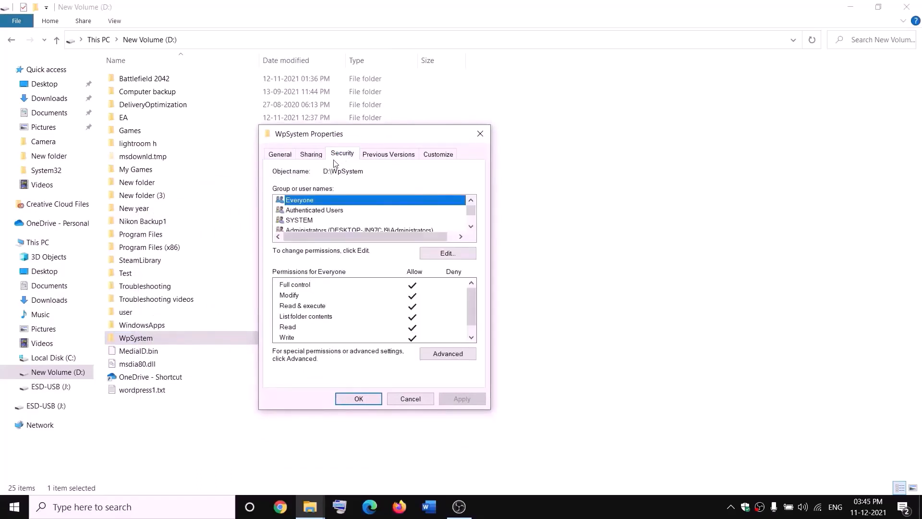
click(452, 353)
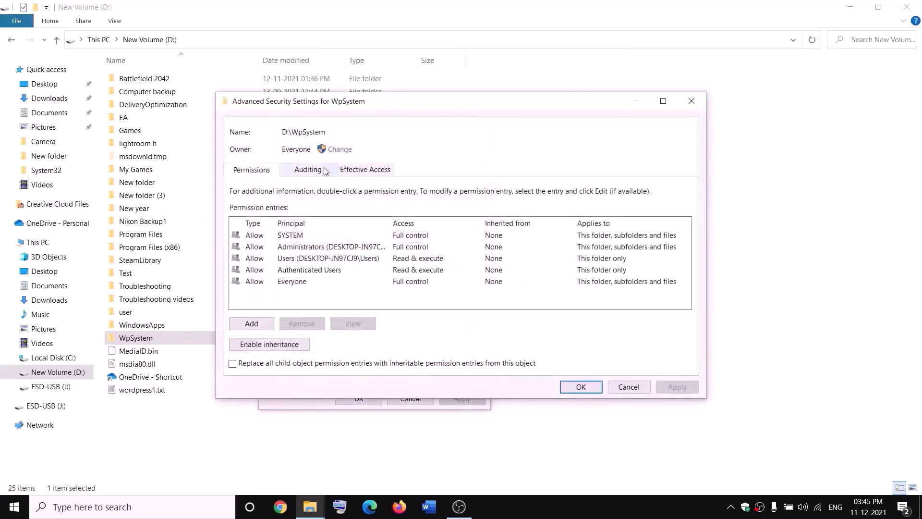
Change the owner of the WpSystem folder to "everyone", checking the name before accepting it
click(339, 149)
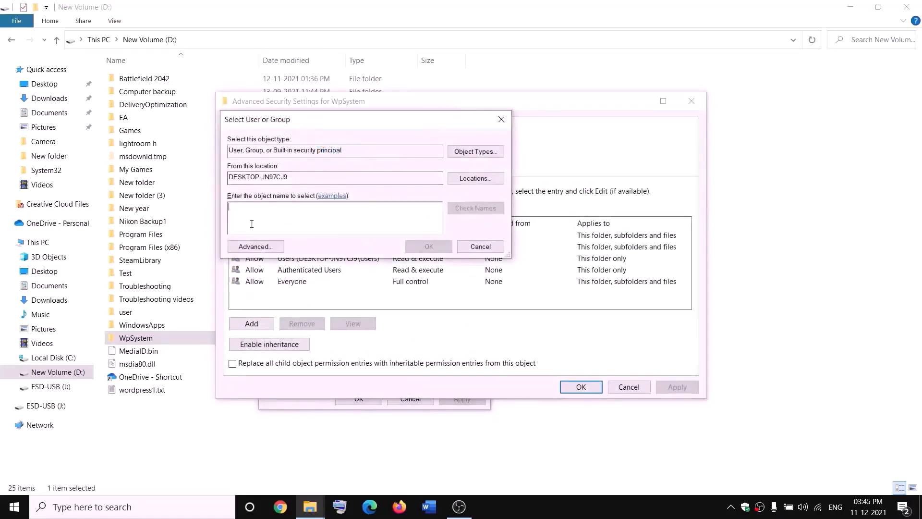
key(BackSpace)
text(everyone)
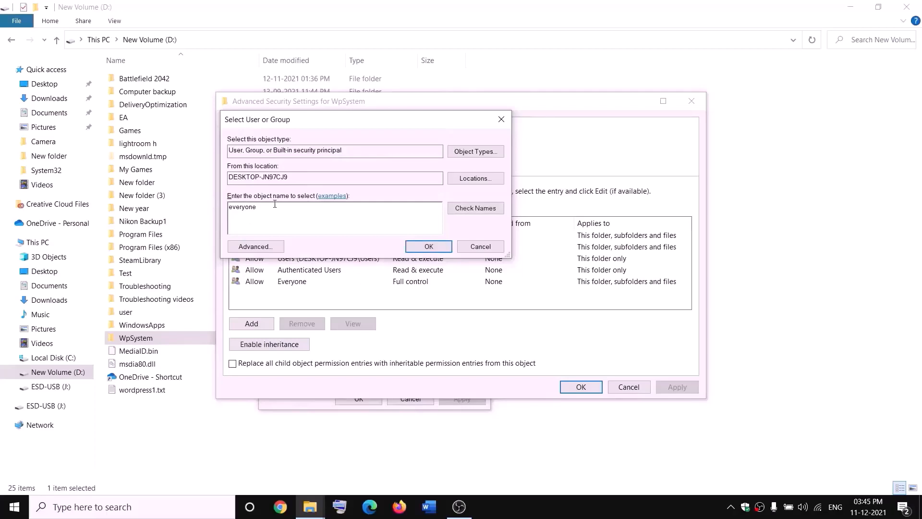
drag(275, 204, 217, 216)
click(483, 213)
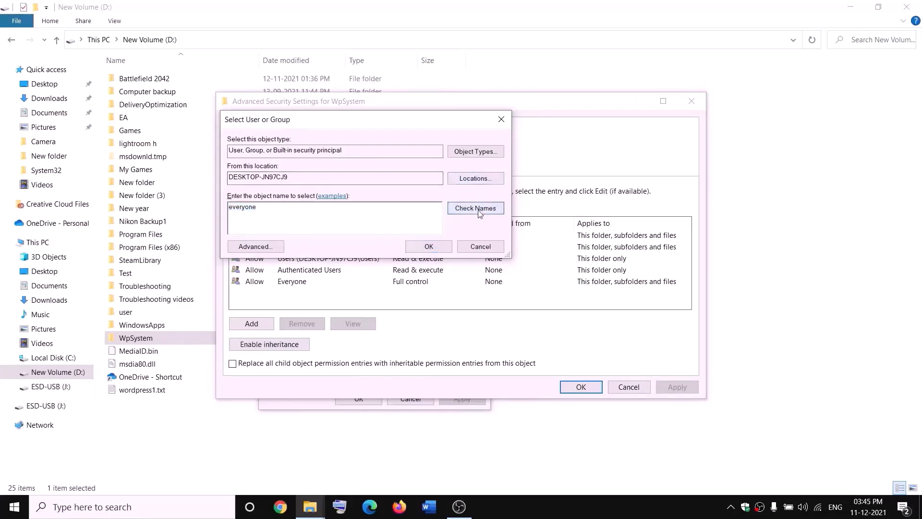
click(429, 246)
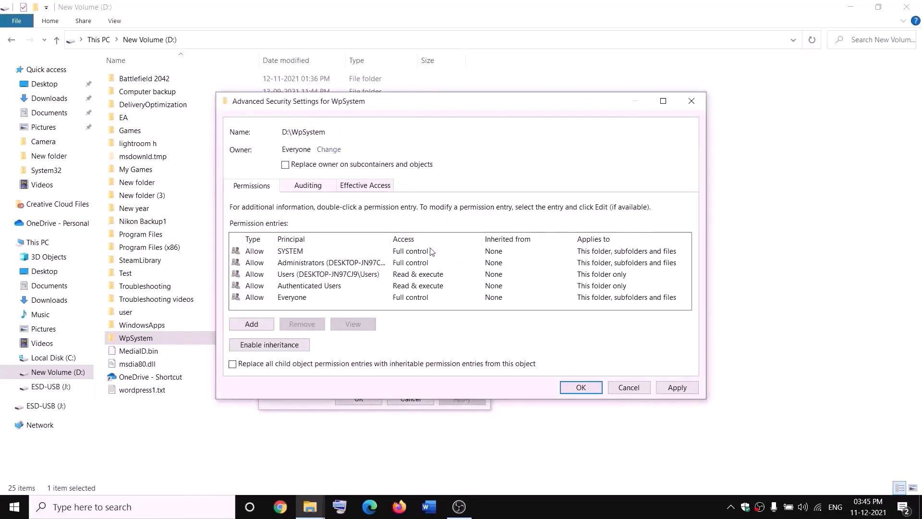
Enable replacing the owner on subcontainers and objects, apply the ownership change and close the WpSystem properties
click(285, 165)
click(696, 387)
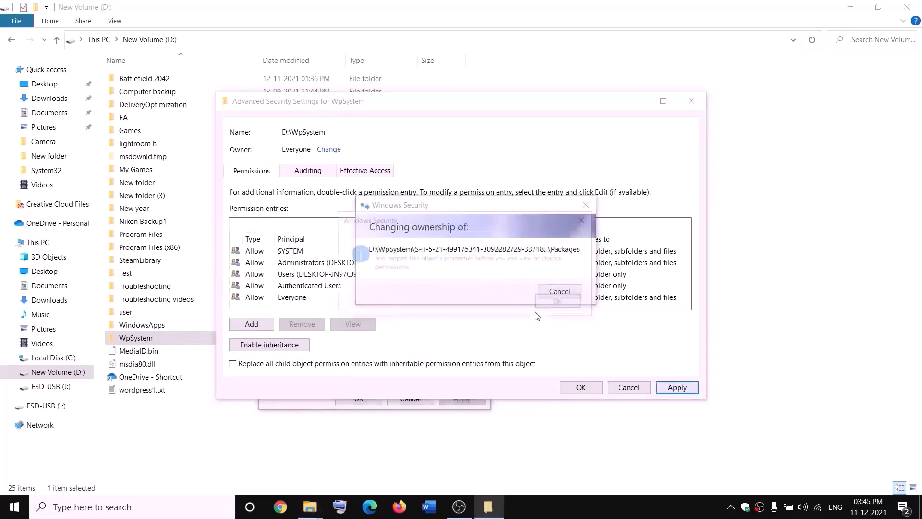
click(560, 305)
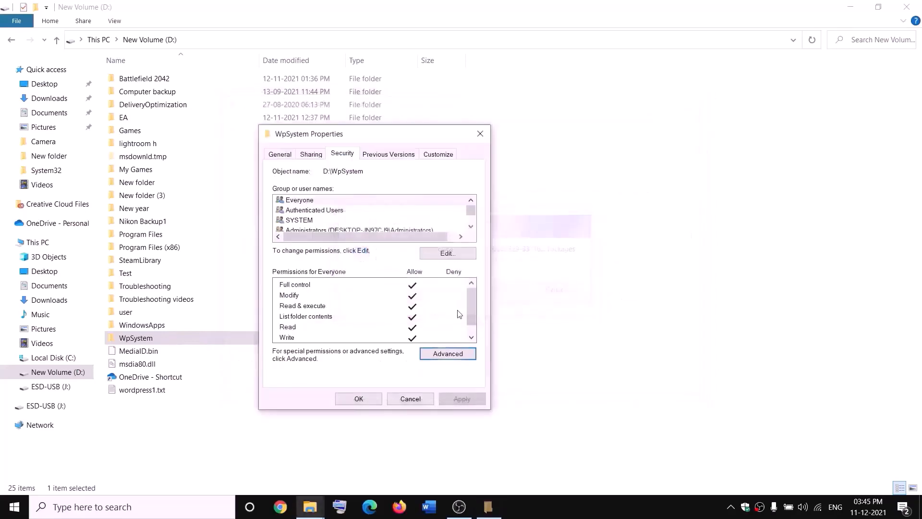
click(359, 398)
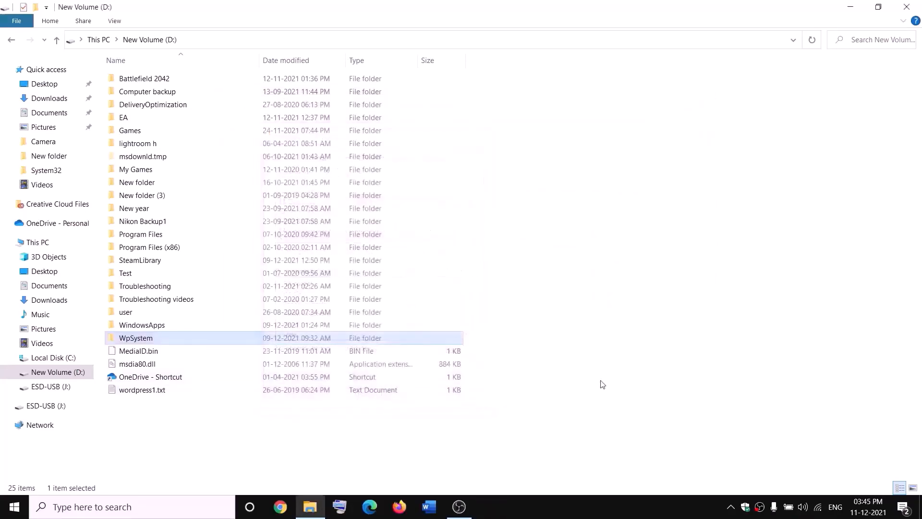
Reopen the advanced security settings from the WpSystem folder's properties
right_click(139, 340)
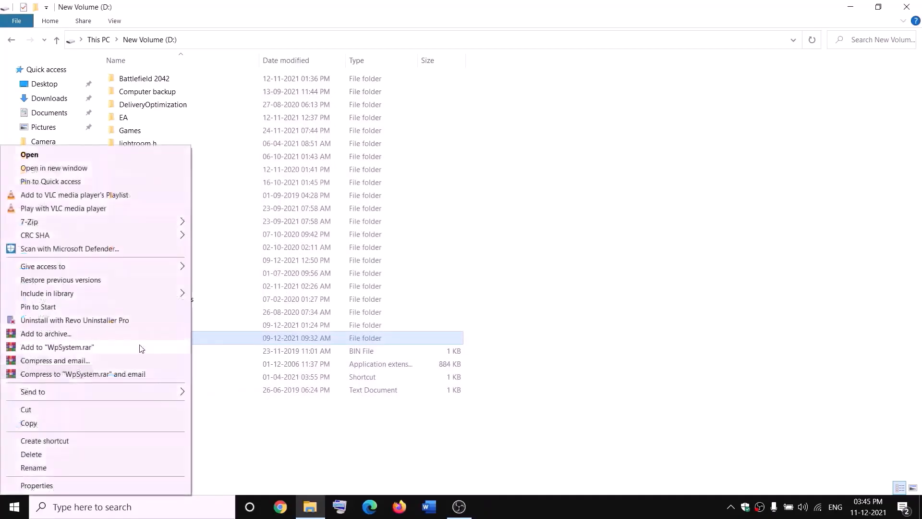
click(55, 485)
click(339, 176)
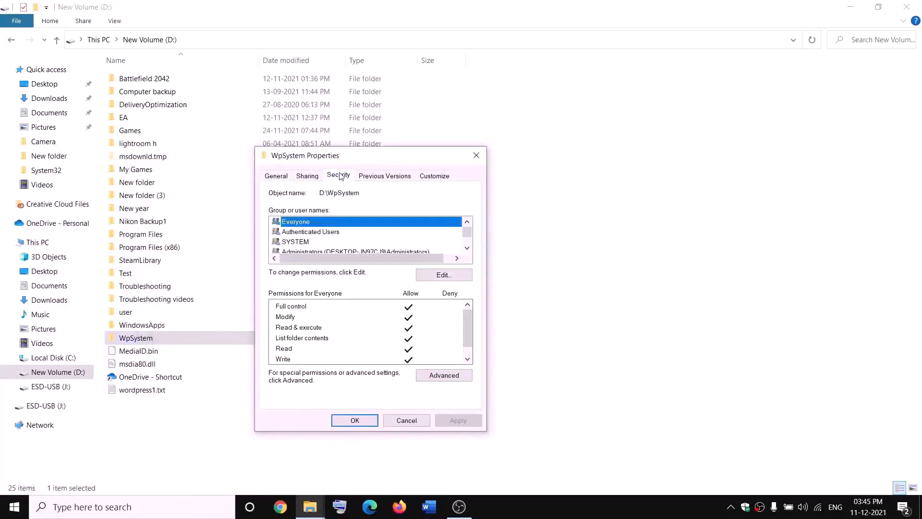
click(418, 375)
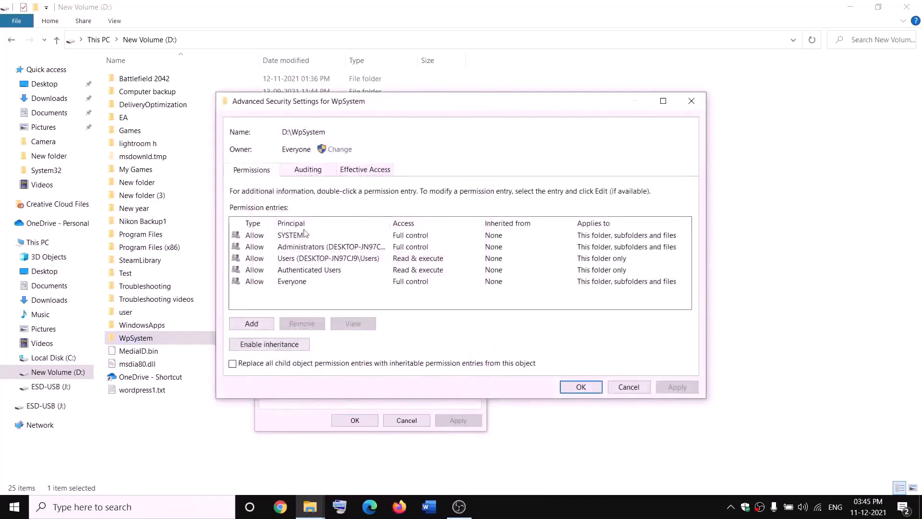
Add a permission entry for WpSystem with "everyone" as the principal, checking the name before accepting it
click(252, 324)
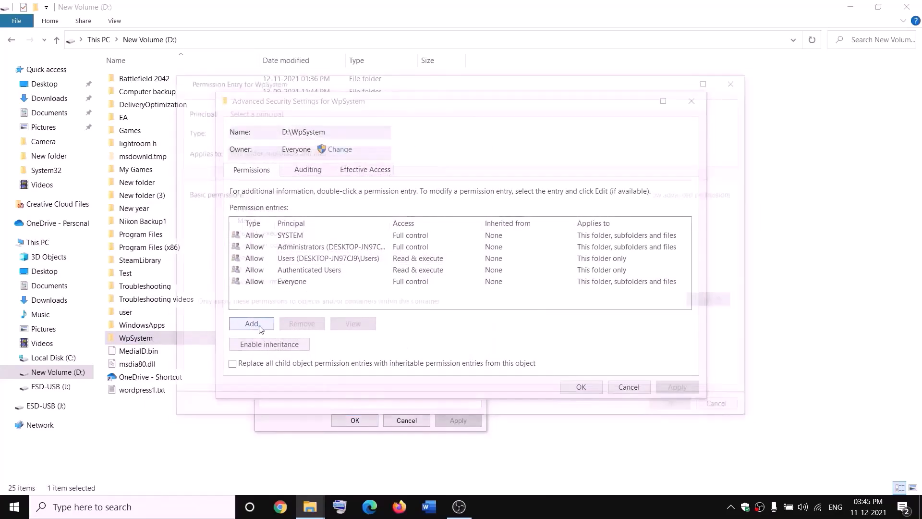
click(246, 113)
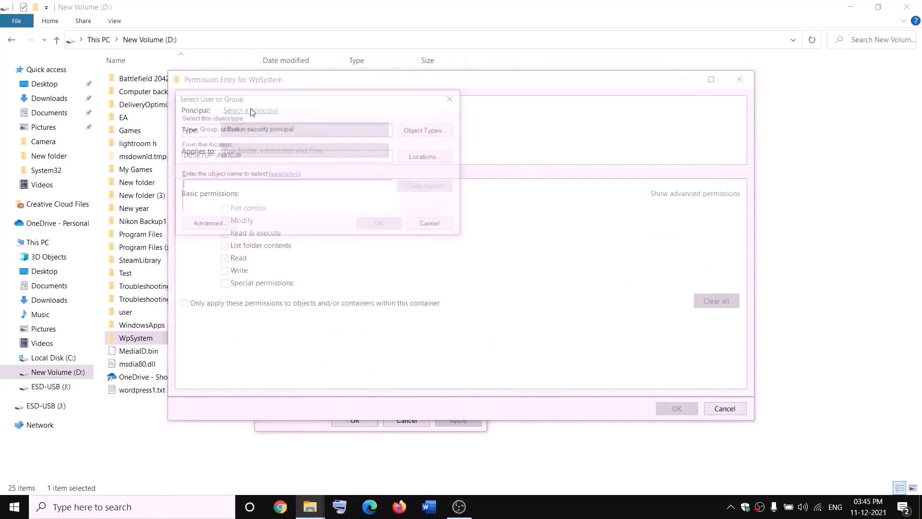
text(everyone)
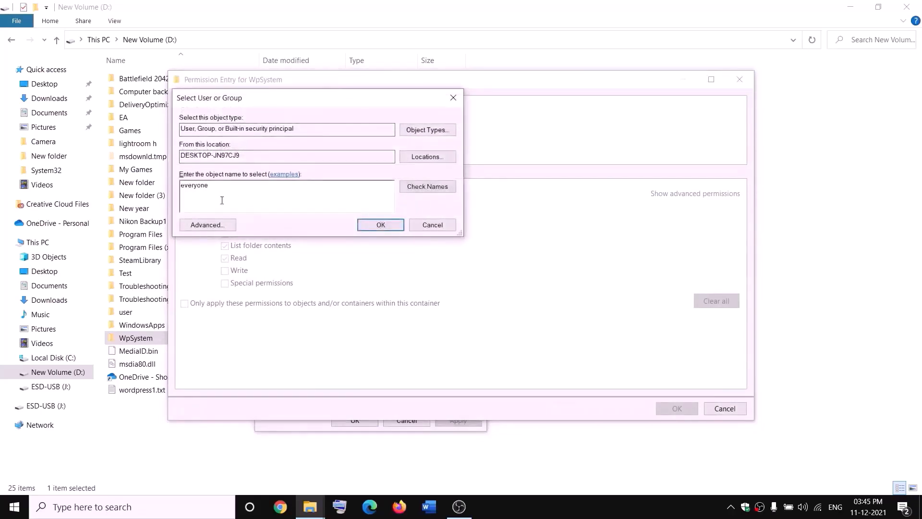
click(427, 188)
click(384, 225)
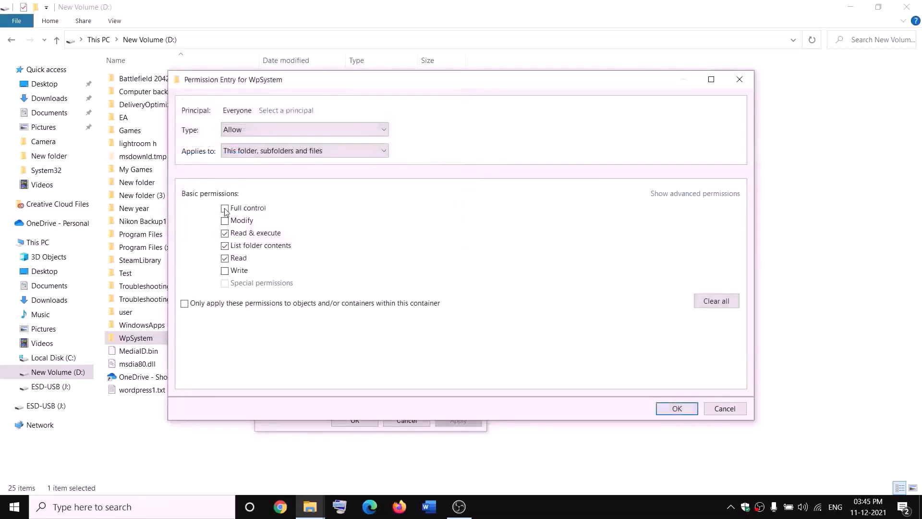
Grant Everyone full control of the WpSystem folder, apply the permissions and close its security and properties windows
click(226, 210)
click(677, 408)
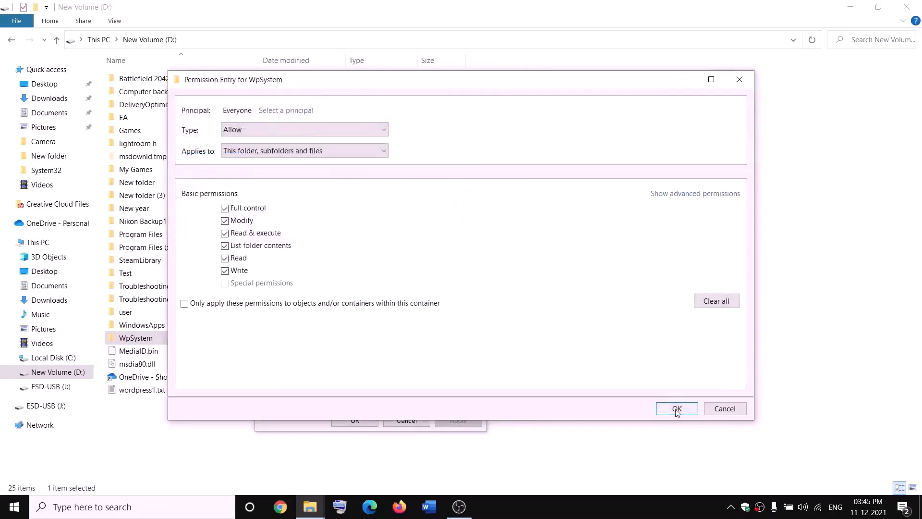
click(677, 386)
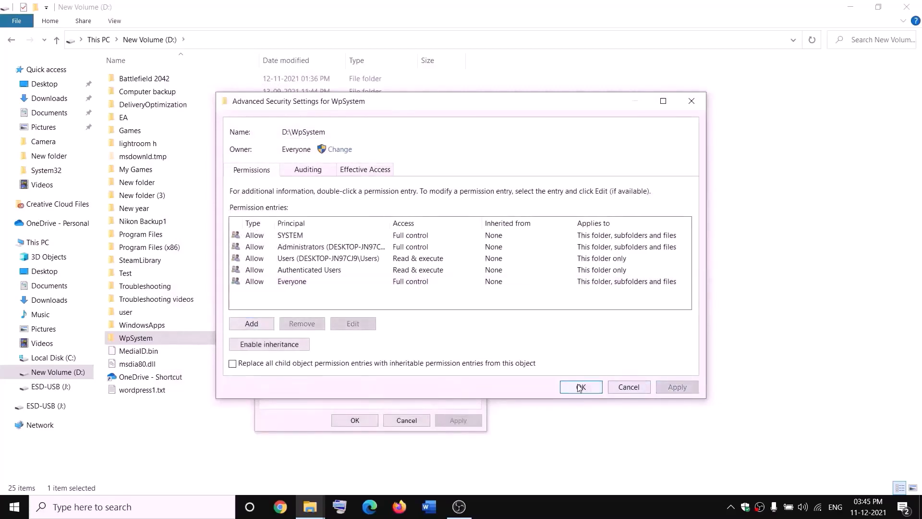
click(590, 387)
click(356, 420)
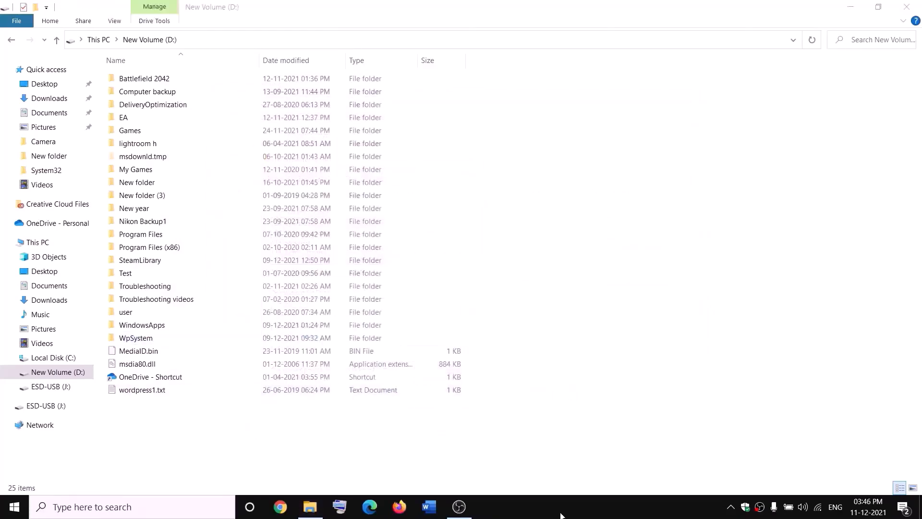
Rename the WpSystem folder on New Volume (D:) to WpSystem.old
right_click(136, 340)
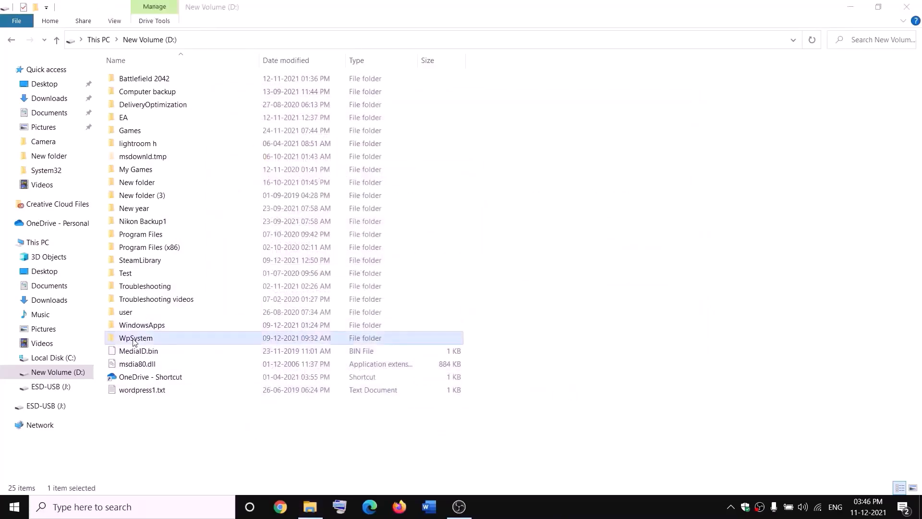
click(39, 471)
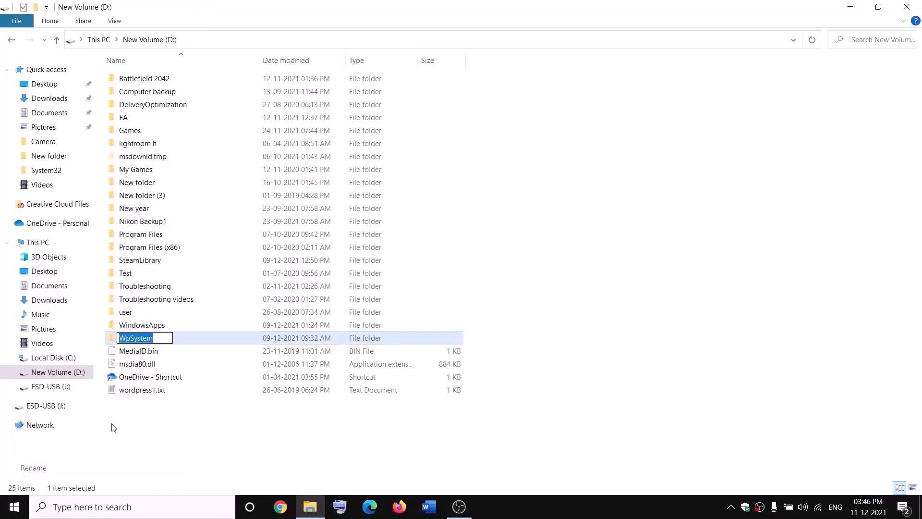
key(End)
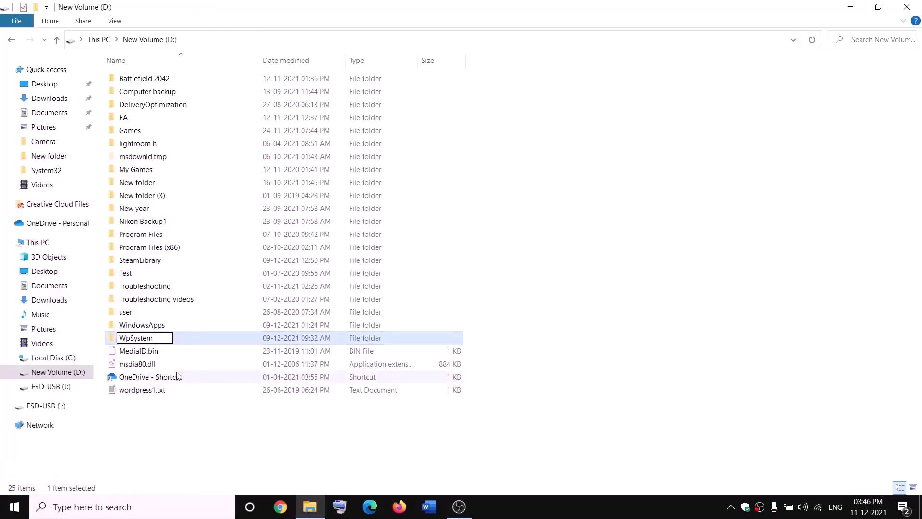
text(.old)
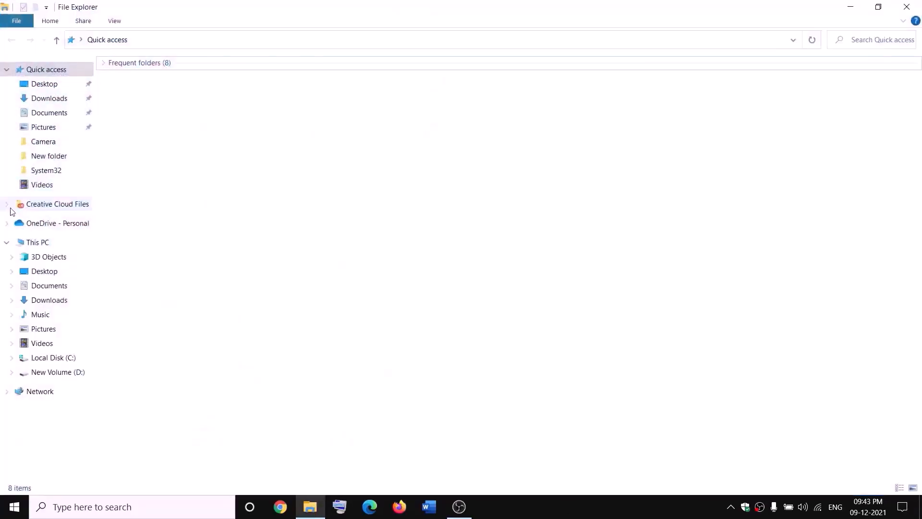
Open the advanced security settings of the WindowsApps folder on New Volume (D:) from its properties
click(19, 242)
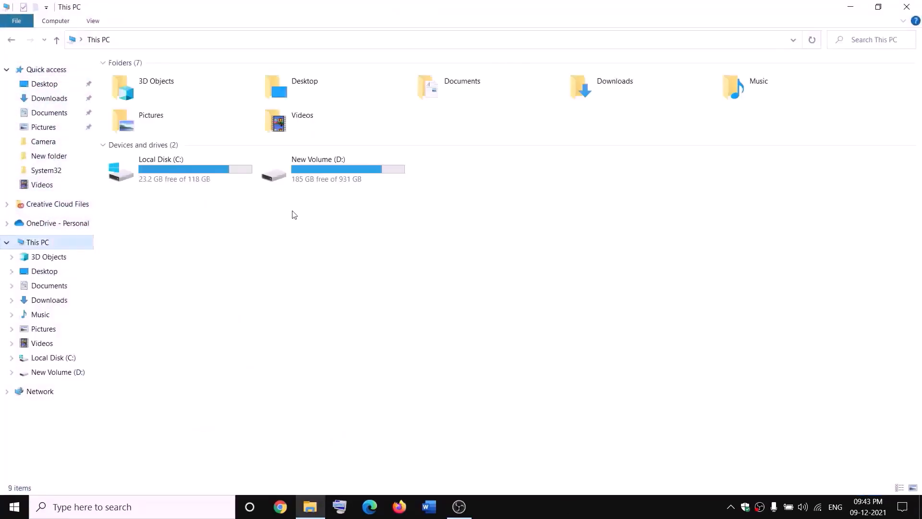
double_click(330, 173)
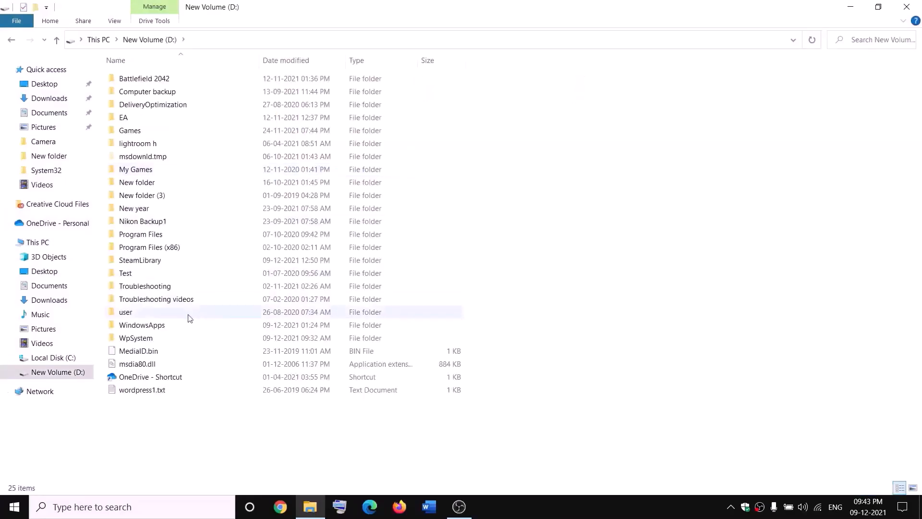
click(163, 326)
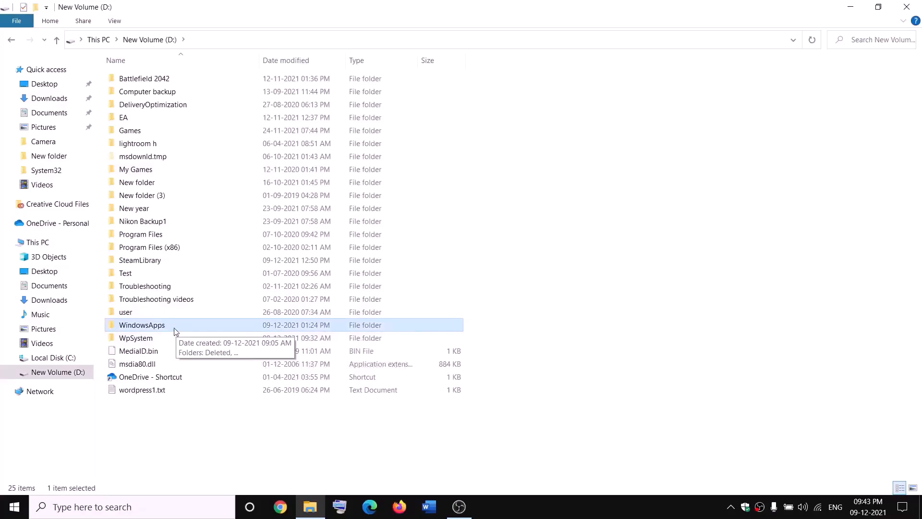
right_click(174, 327)
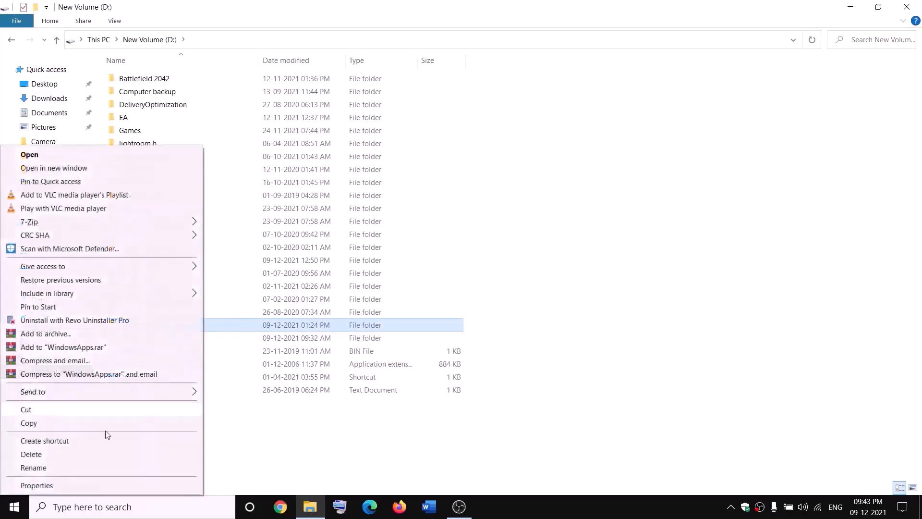
click(36, 486)
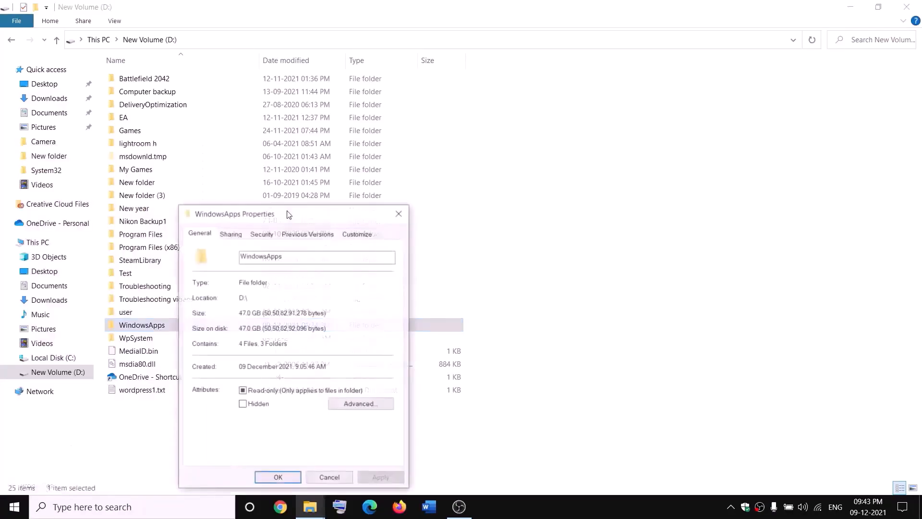
click(261, 233)
click(363, 431)
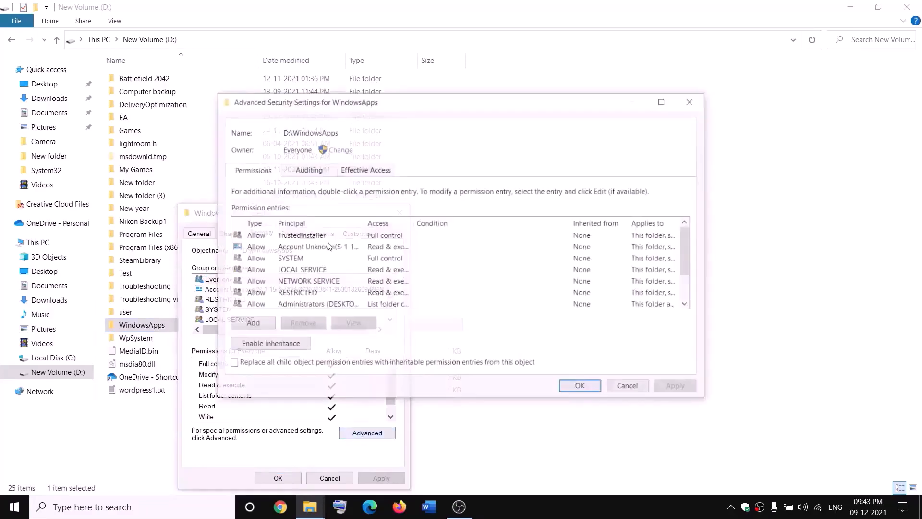
Set the owner of the WindowsApps folder to "everyone", checking the name before accepting it
click(337, 149)
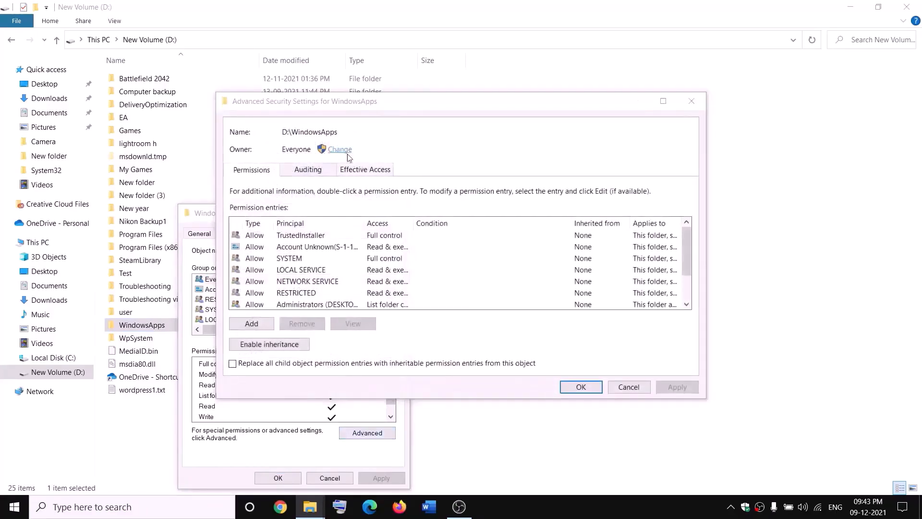
text(everyone)
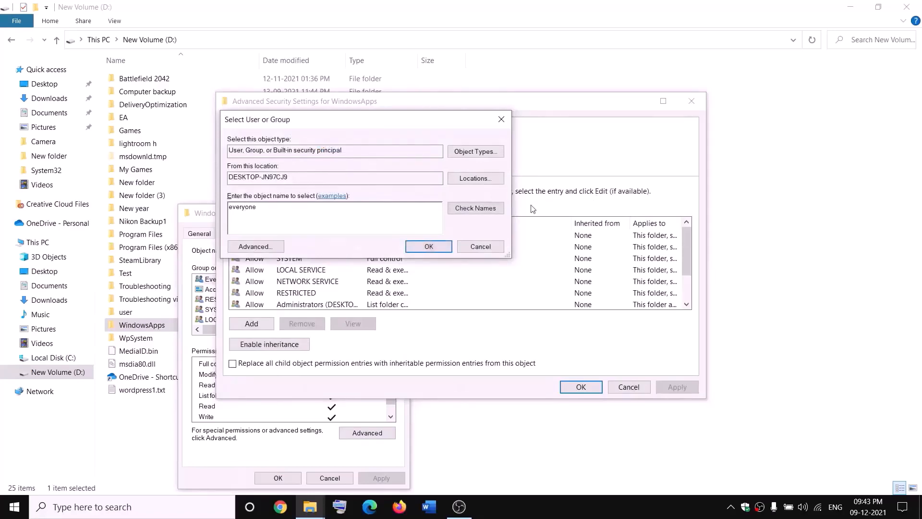
click(485, 211)
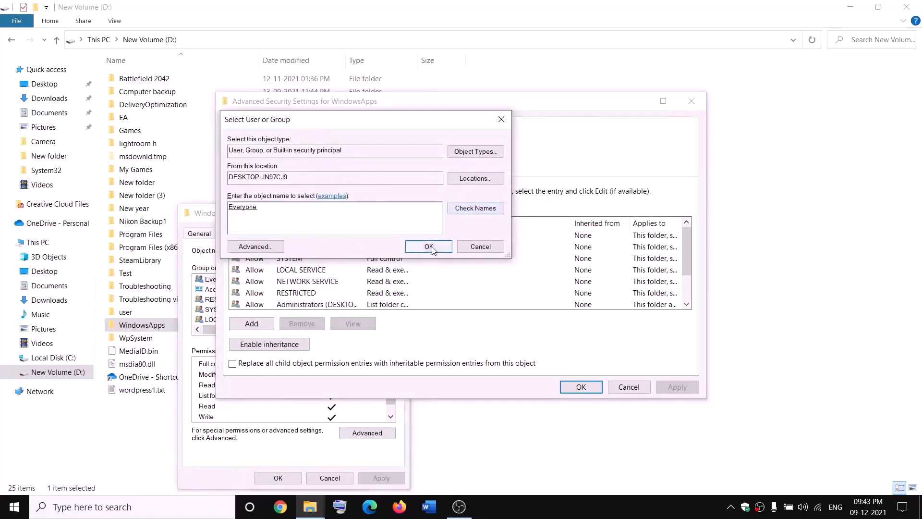
click(429, 247)
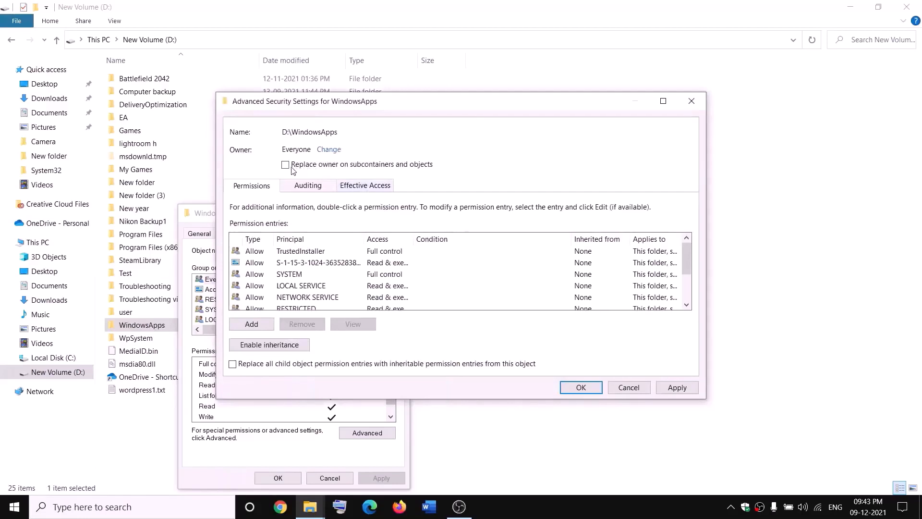
Enable replacing the owner on subcontainers and objects, apply the ownership change and close the WindowsApps properties
click(285, 164)
click(677, 388)
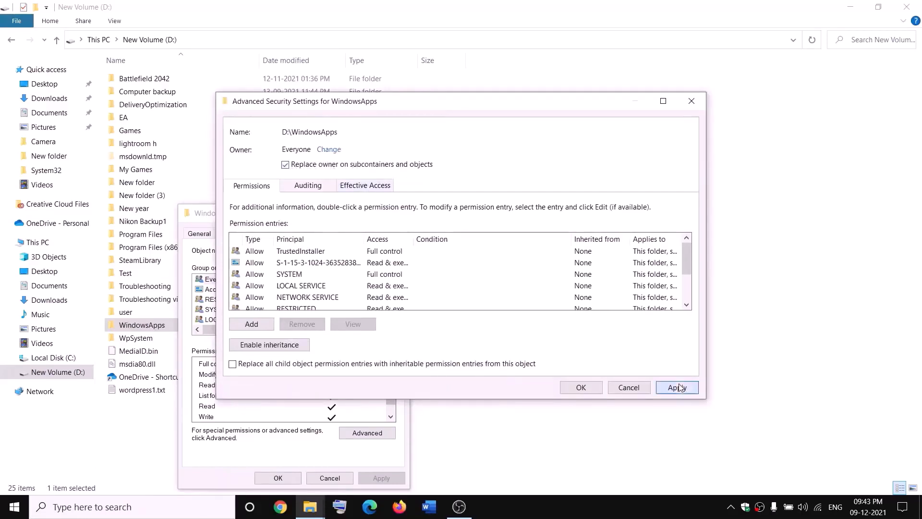
click(561, 303)
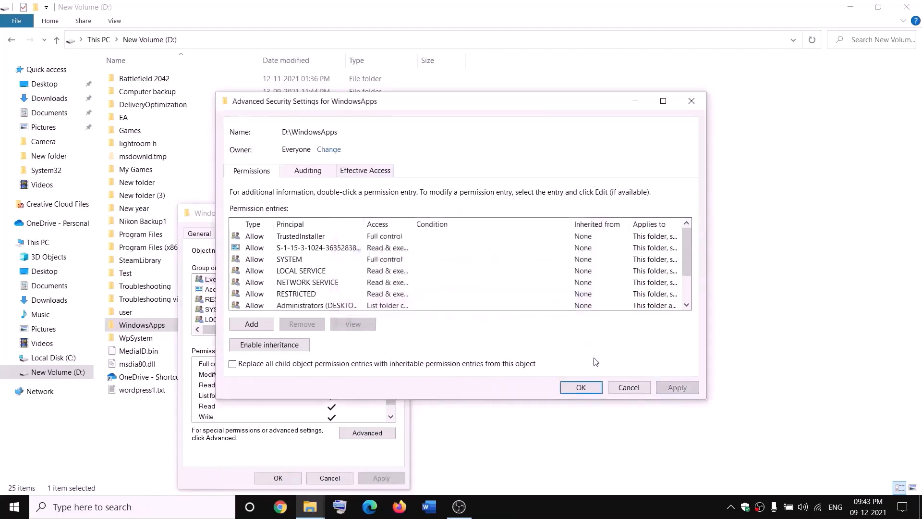
click(580, 388)
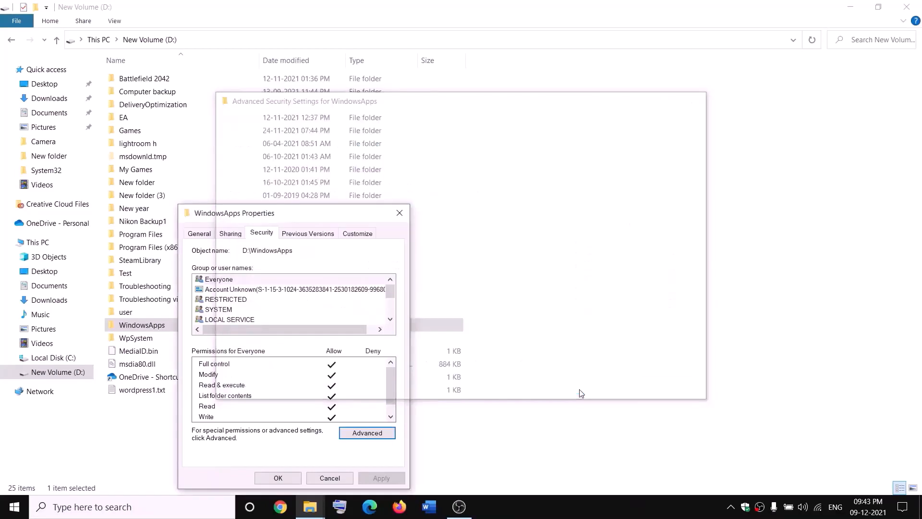
click(287, 479)
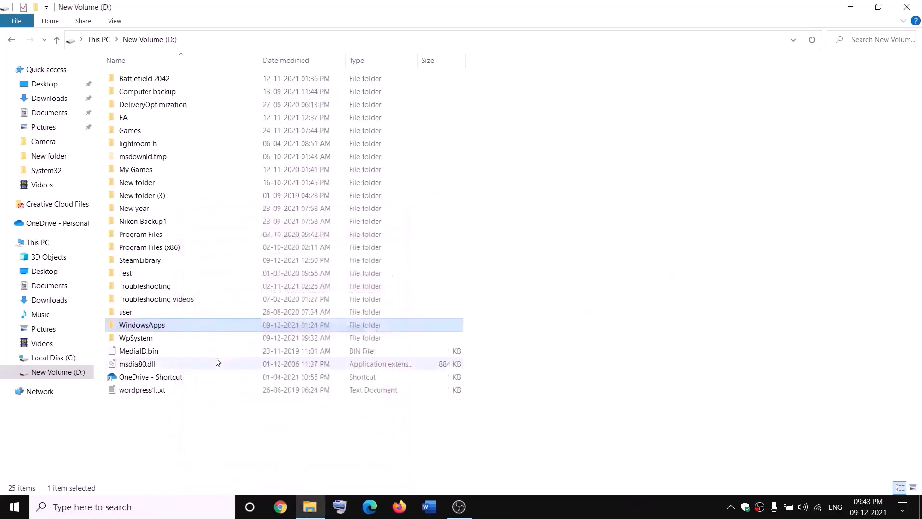
Reopen the advanced security settings from the WindowsApps folder's properties
right_click(176, 329)
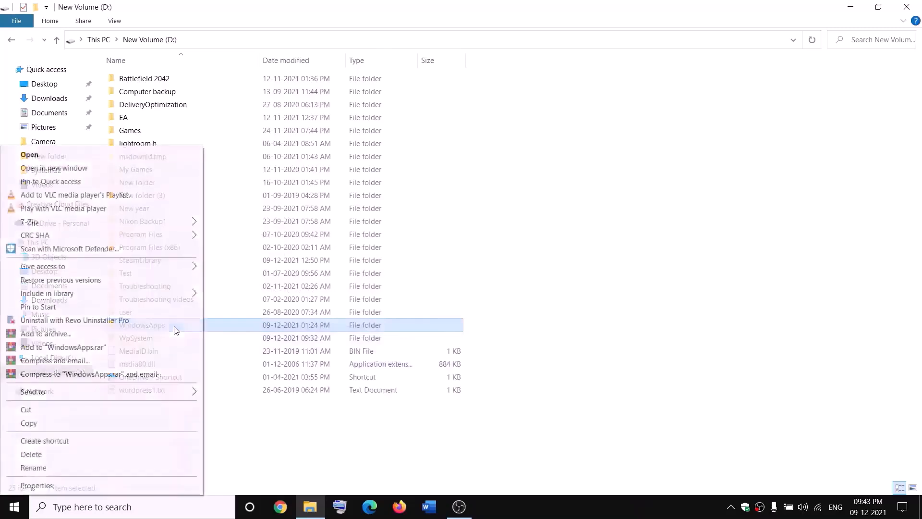
click(35, 486)
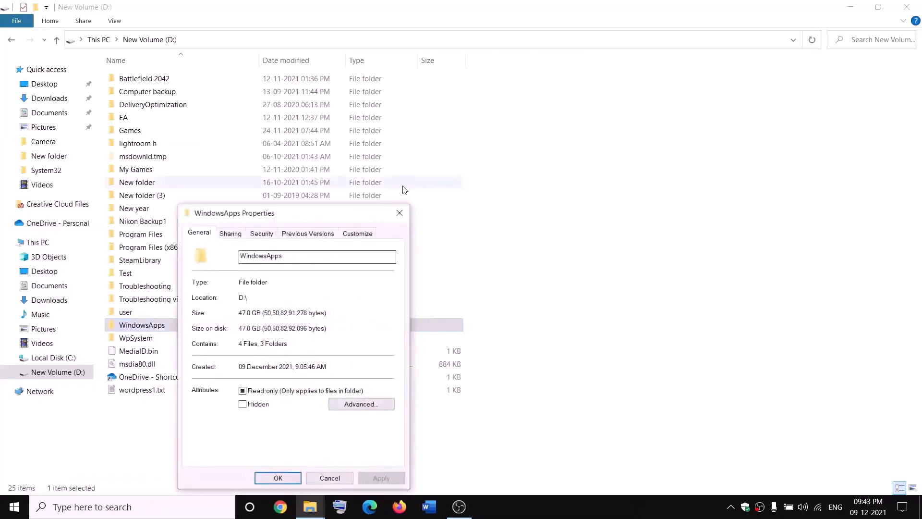
click(261, 233)
click(376, 433)
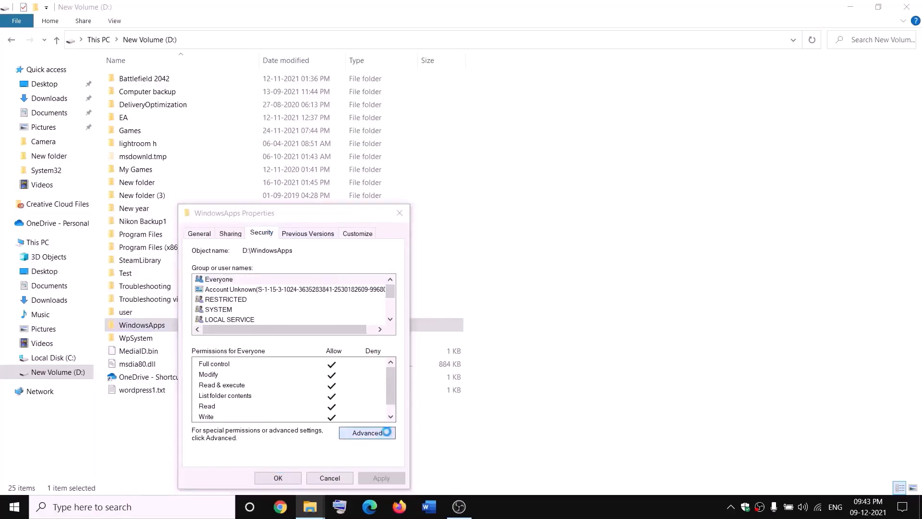
Add a permission entry for WindowsApps with "everyone" as the principal, checking the name before accepting it
click(254, 324)
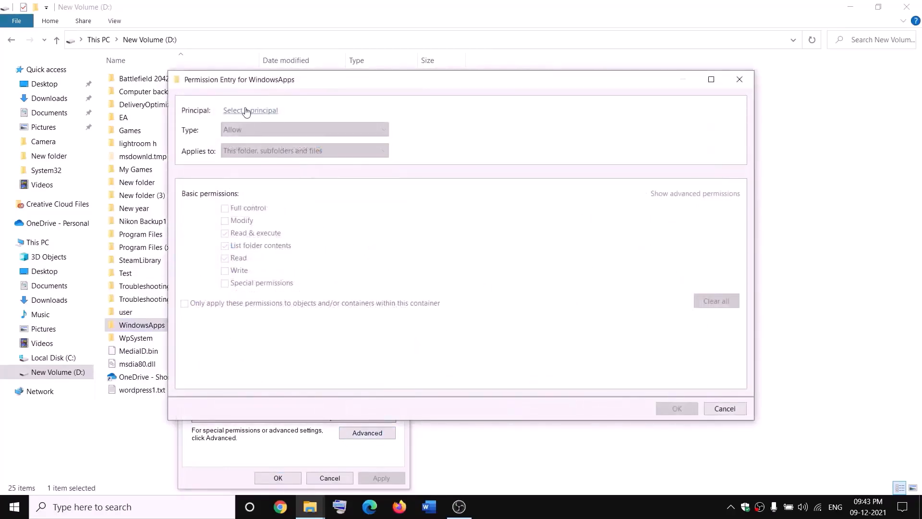
click(247, 111)
text(everyone)
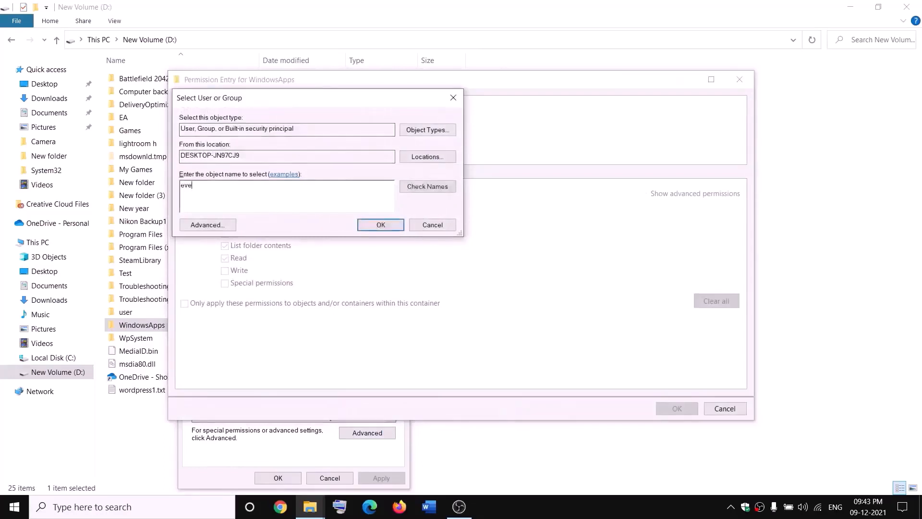
click(435, 187)
click(382, 225)
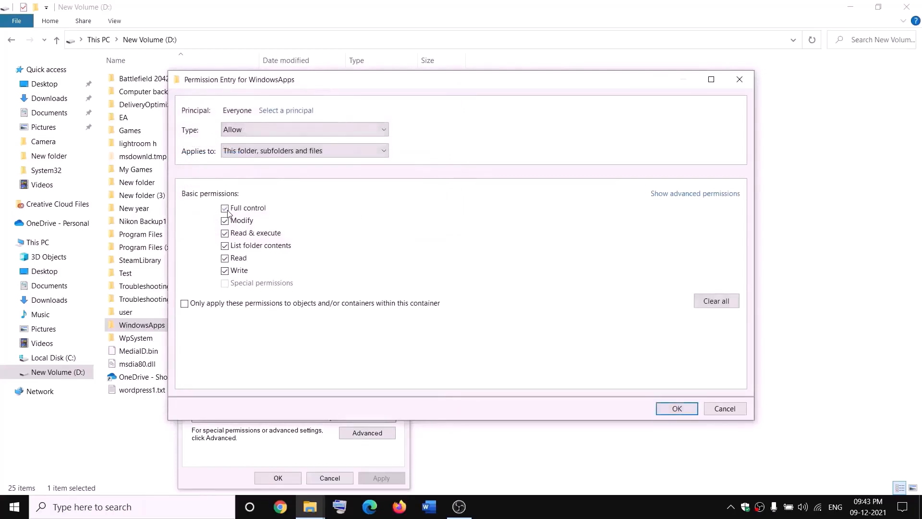
Grant Everyone full control of the WindowsApps folder, apply the permissions and close its security and properties windows
click(687, 408)
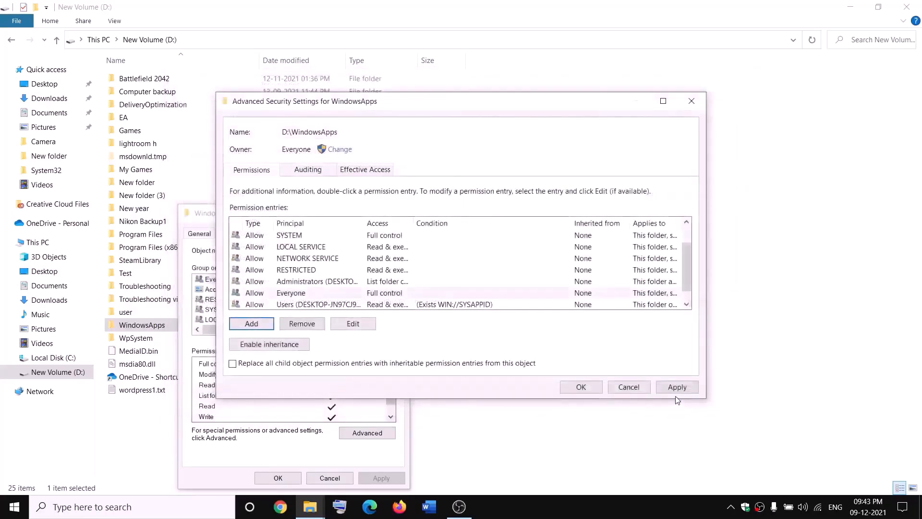
click(677, 387)
click(578, 389)
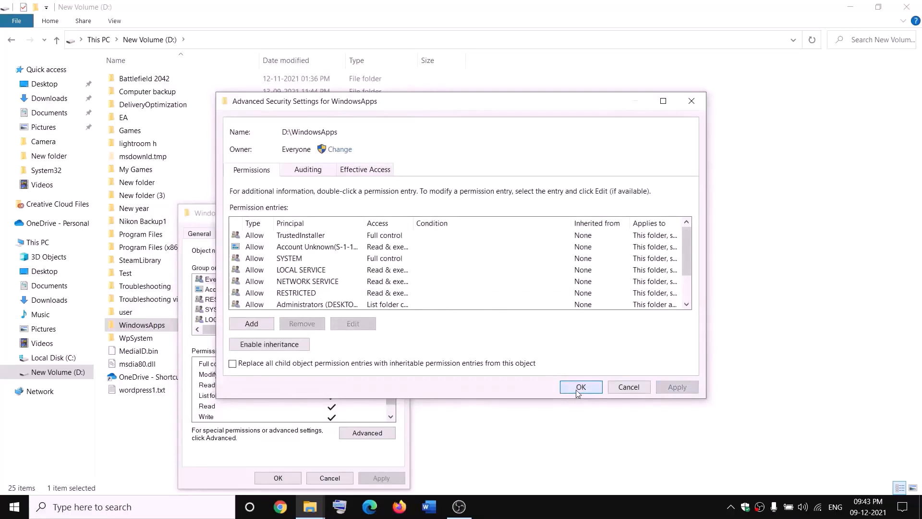
click(298, 478)
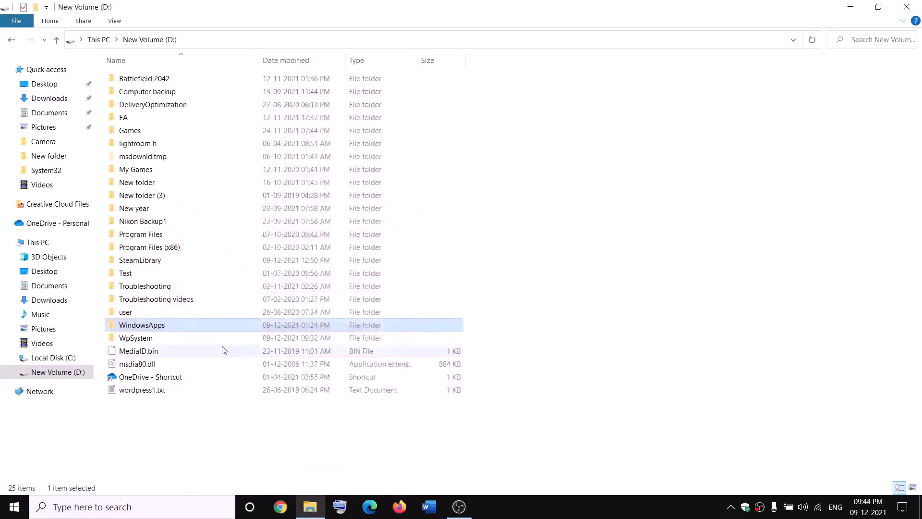
Rename the WindowsApps folder on New Volume (D:) to WindowsApps.old
right_click(173, 330)
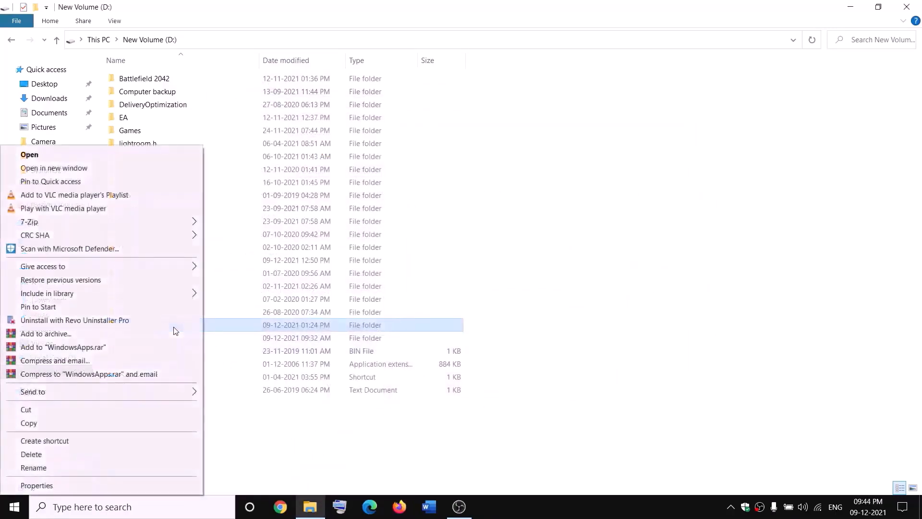
click(30, 469)
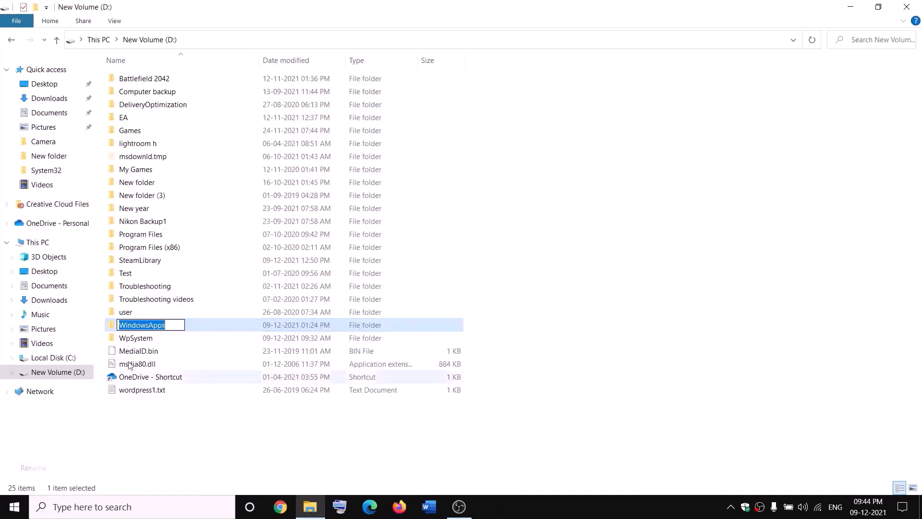
click(172, 323)
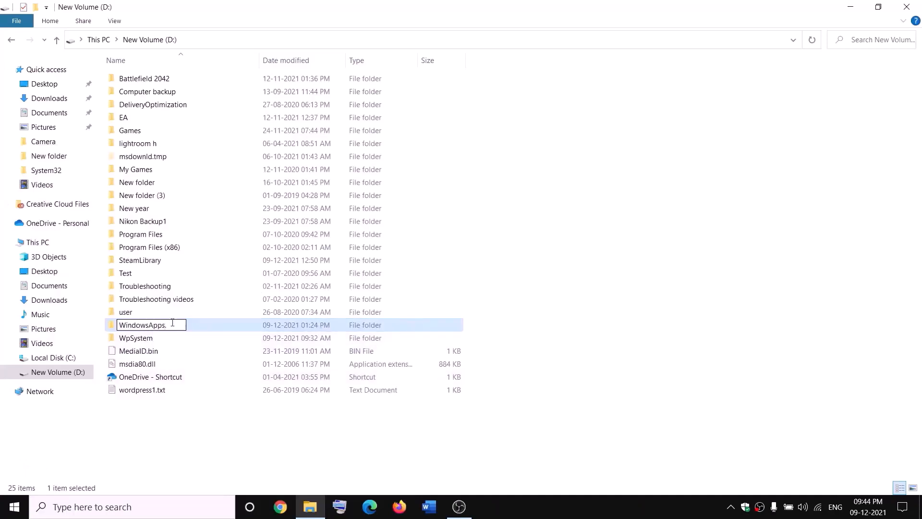
text(.old)
click(210, 418)
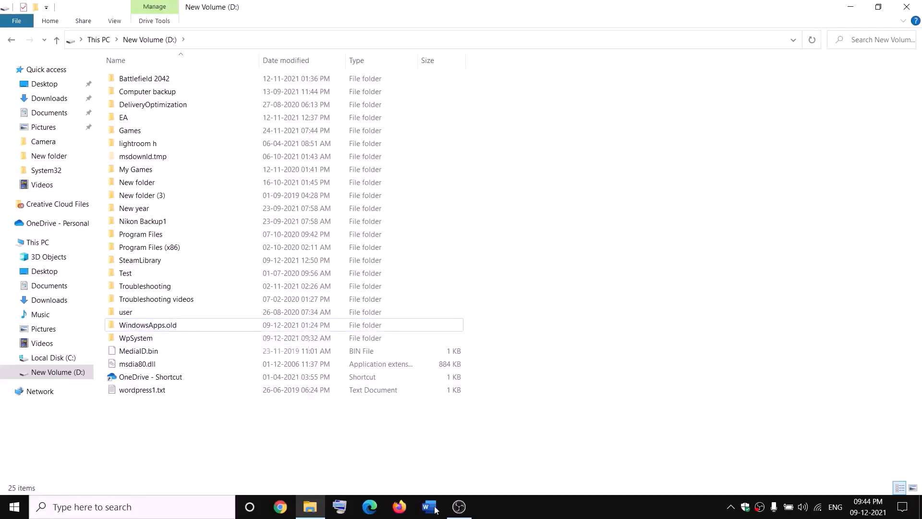
End the Gaming Services background process in Task Manager and close Task Manager
right_click(14, 507)
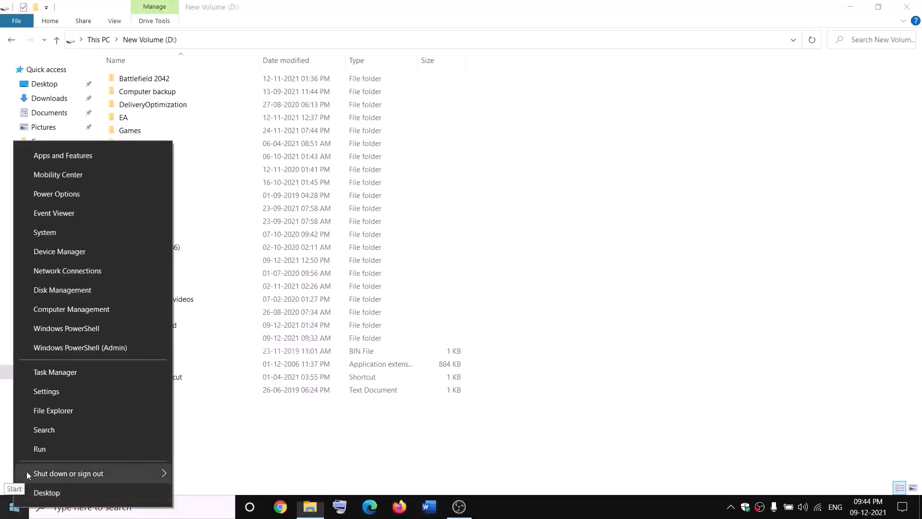
click(51, 375)
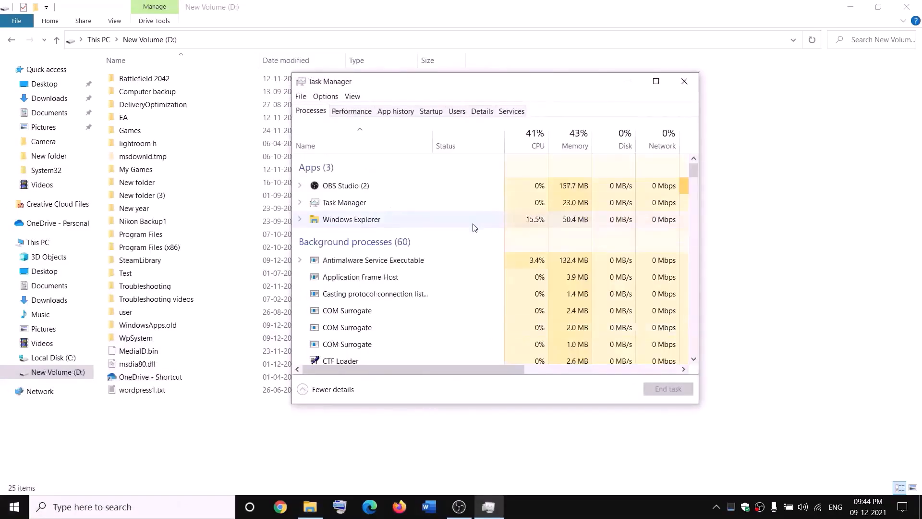
scroll(420, 272, down, 2)
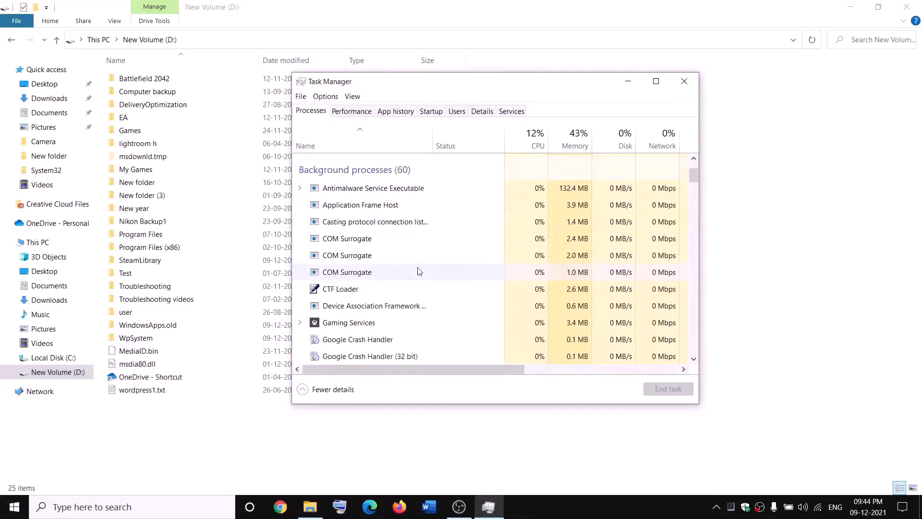
right_click(335, 326)
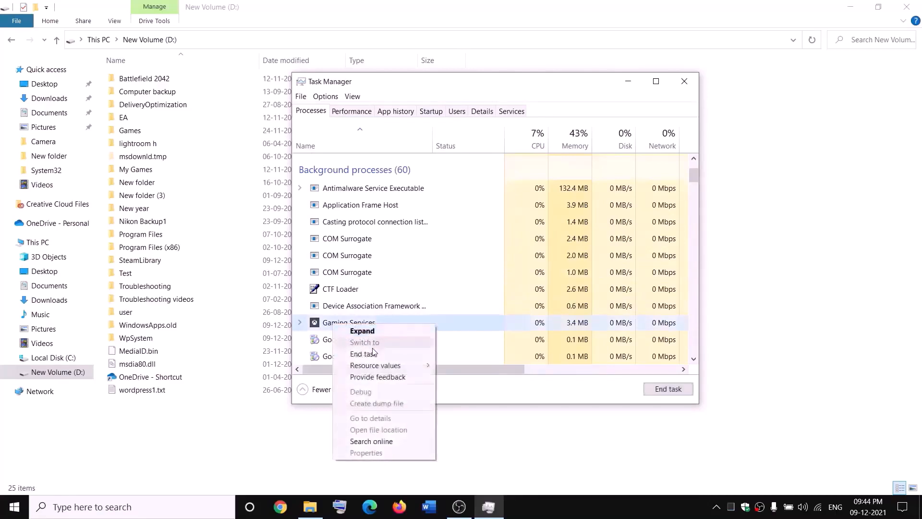
click(369, 354)
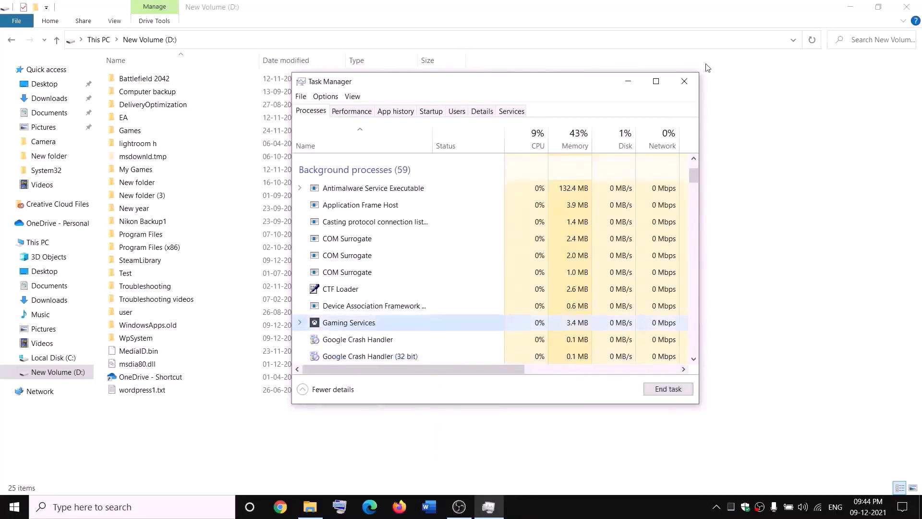
click(684, 81)
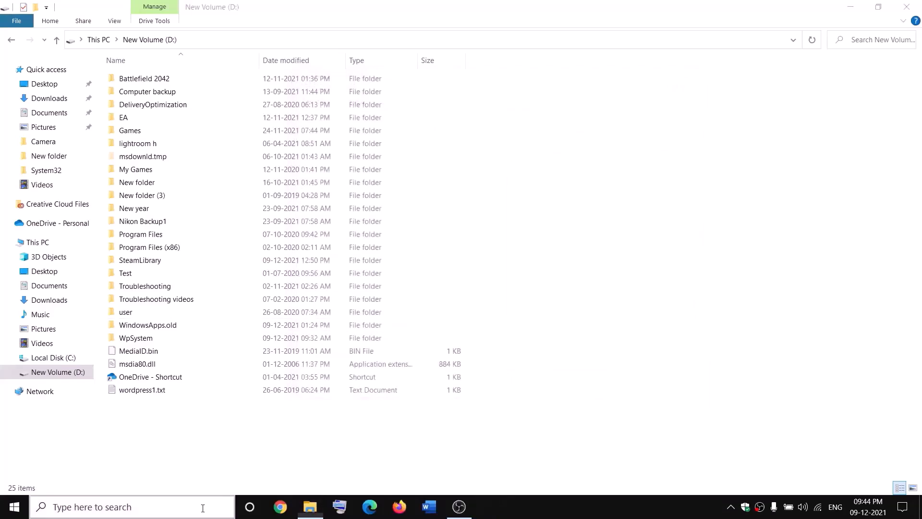
Open the Windows Services console and jump to the Gaming Services entries in the list
click(202, 508)
text(services)
key(Return)
click(395, 258)
key(g)
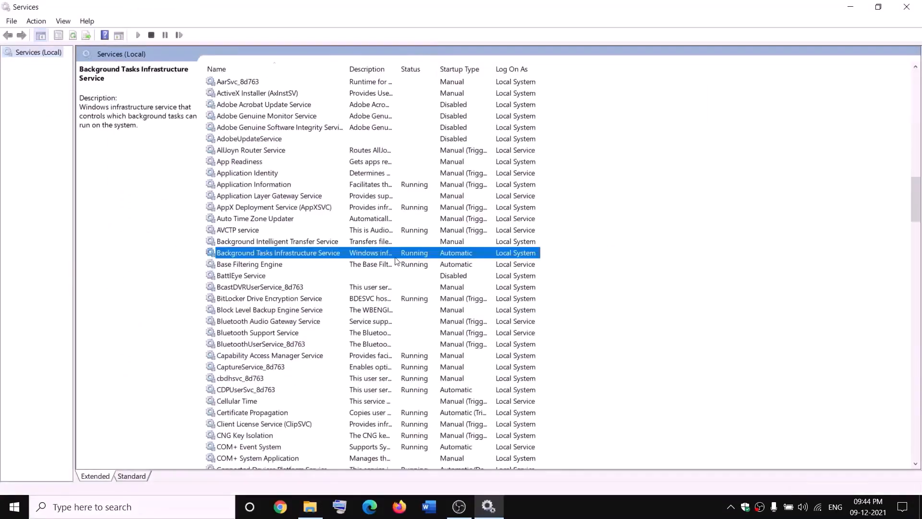
click(405, 127)
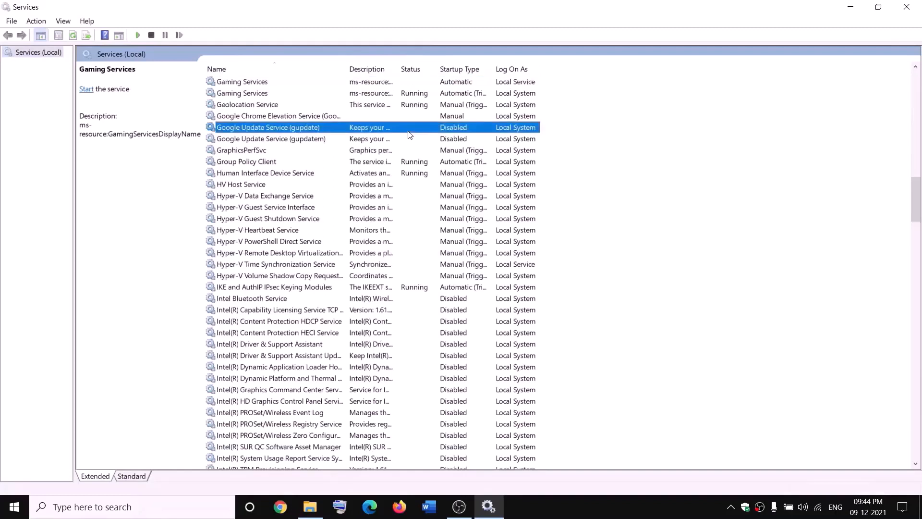
Start the first Gaming Services entry, and stop both Gaming Services entries
click(382, 83)
right_click(382, 84)
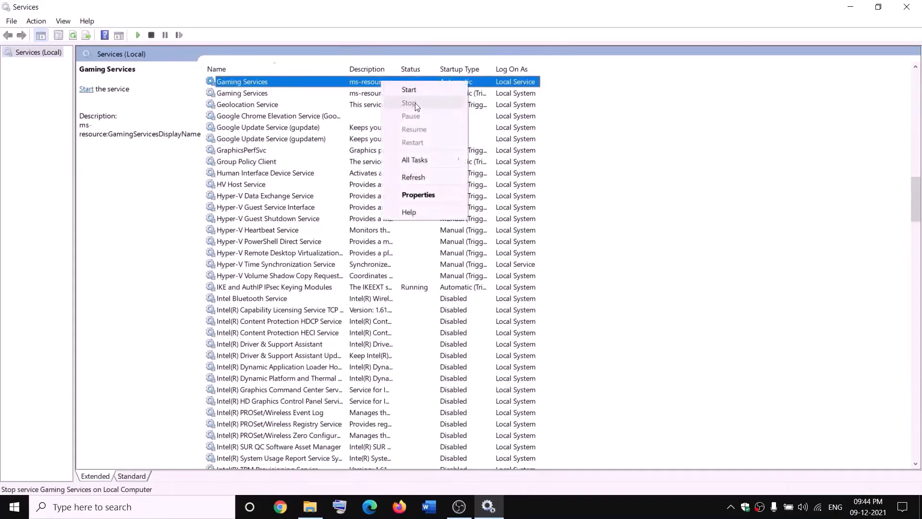
click(412, 91)
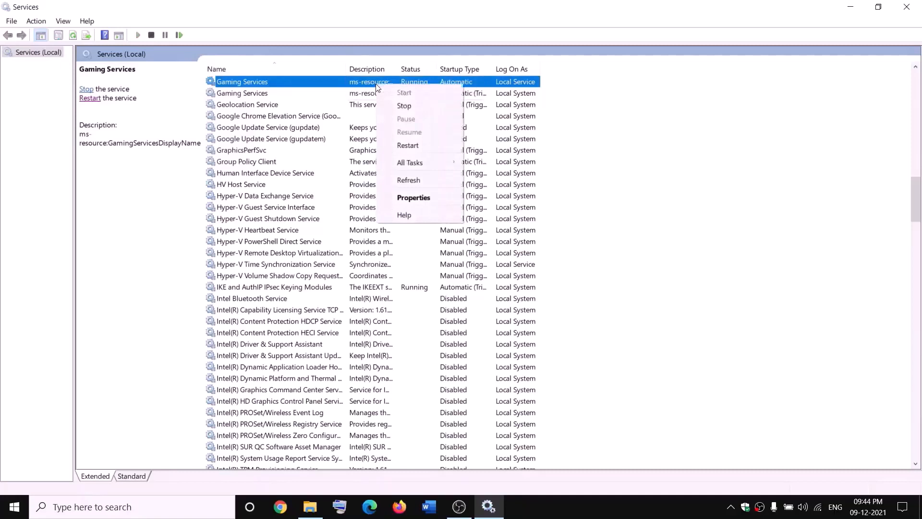
click(404, 104)
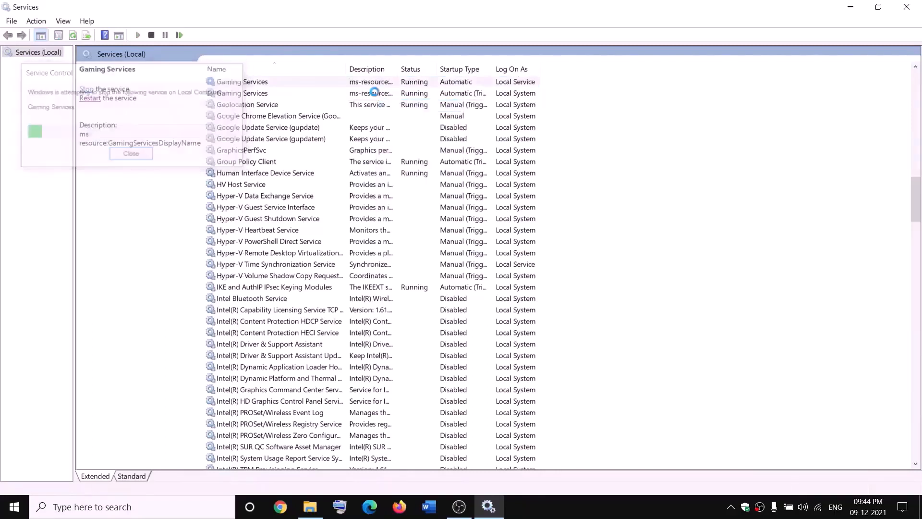
right_click(375, 96)
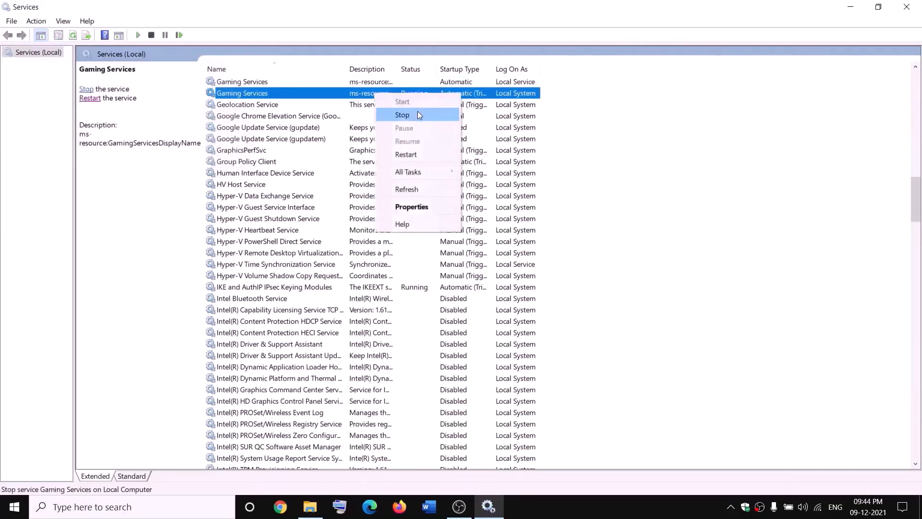
click(419, 116)
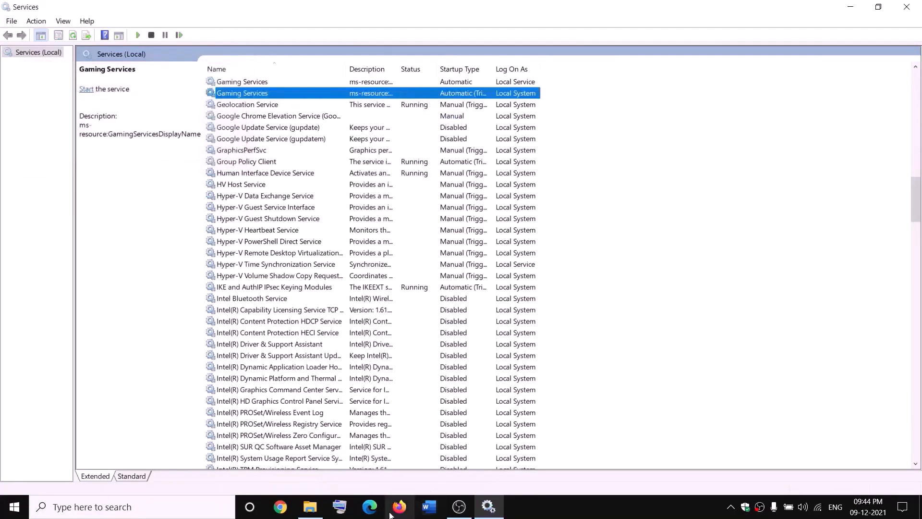
Check the New Volume (D:) folders in File Explorer, and start both Gaming Services entries in the Services console
click(310, 506)
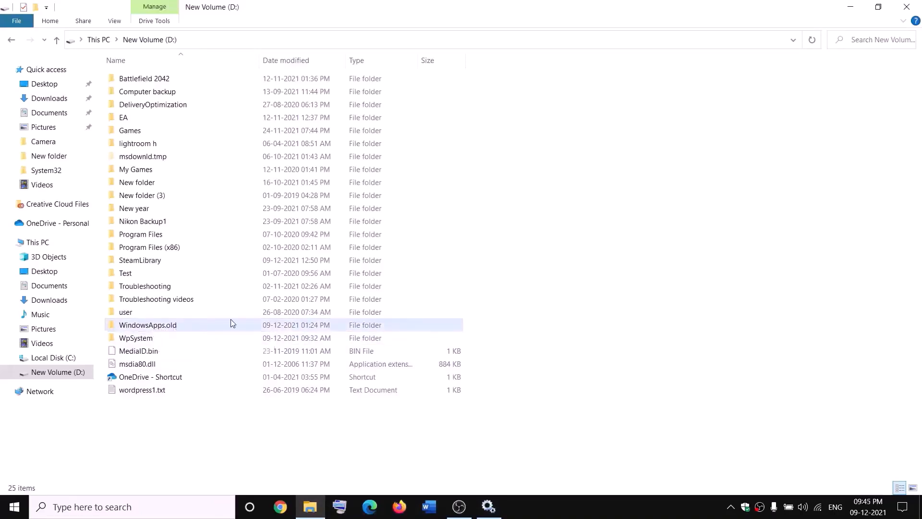
key(alt+Tab)
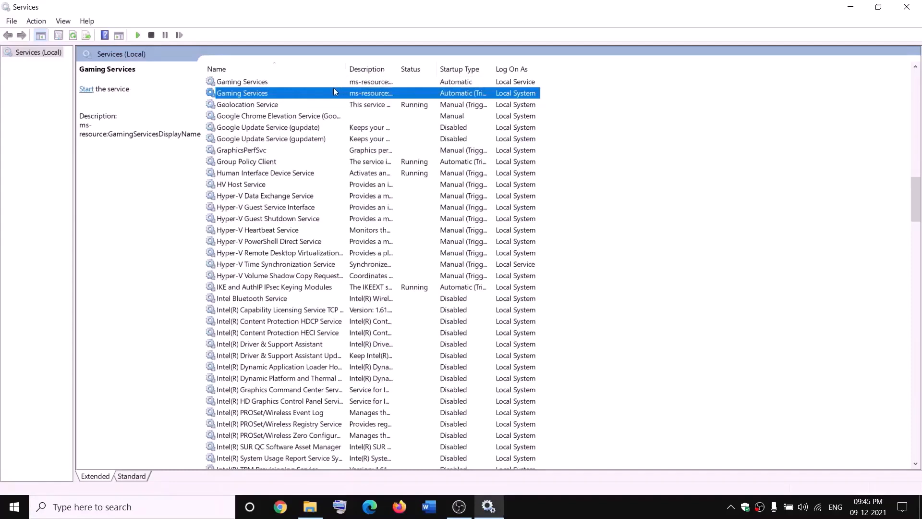
click(343, 82)
right_click(342, 82)
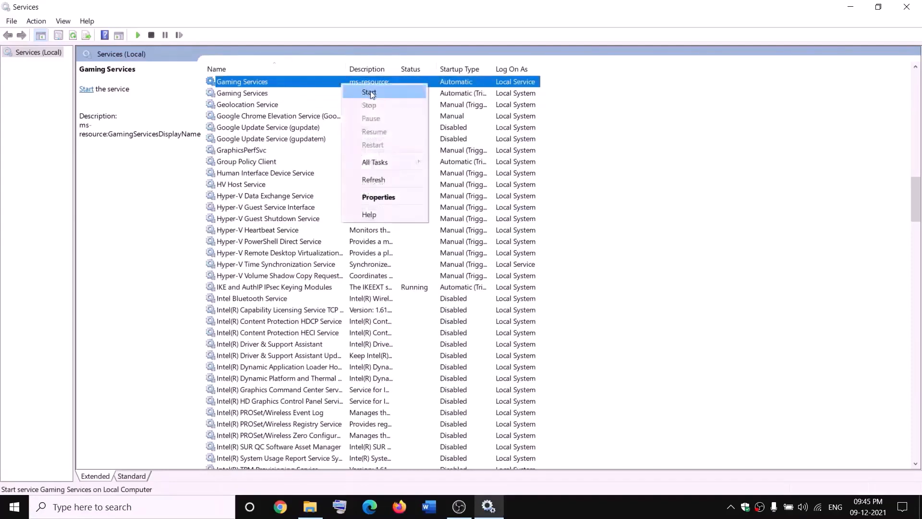
click(362, 92)
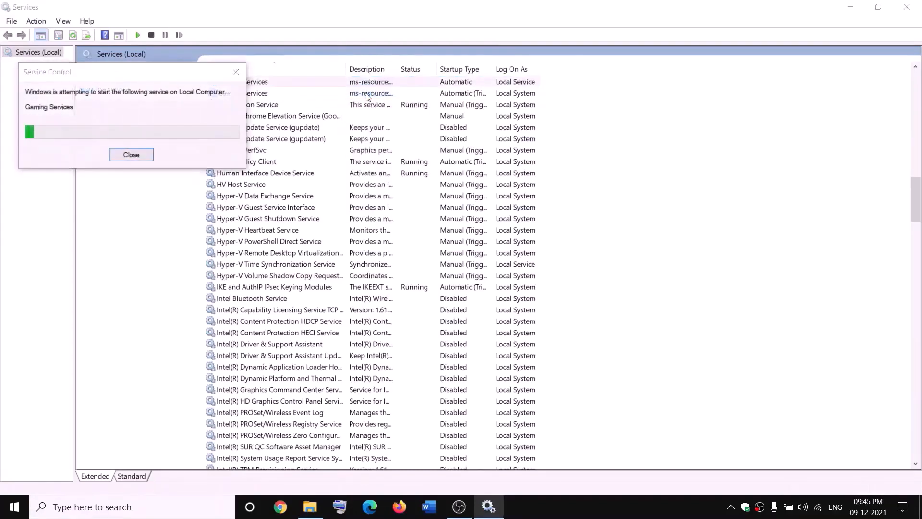
click(371, 93)
right_click(370, 93)
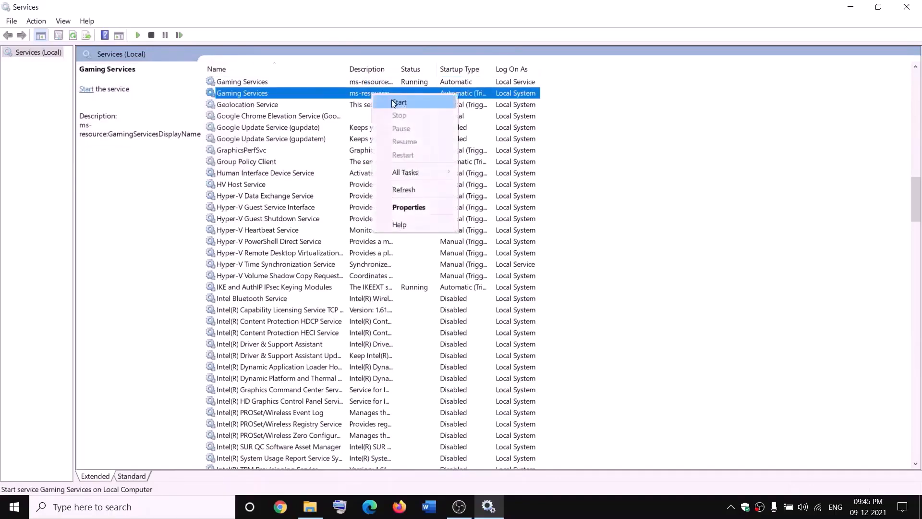
click(391, 100)
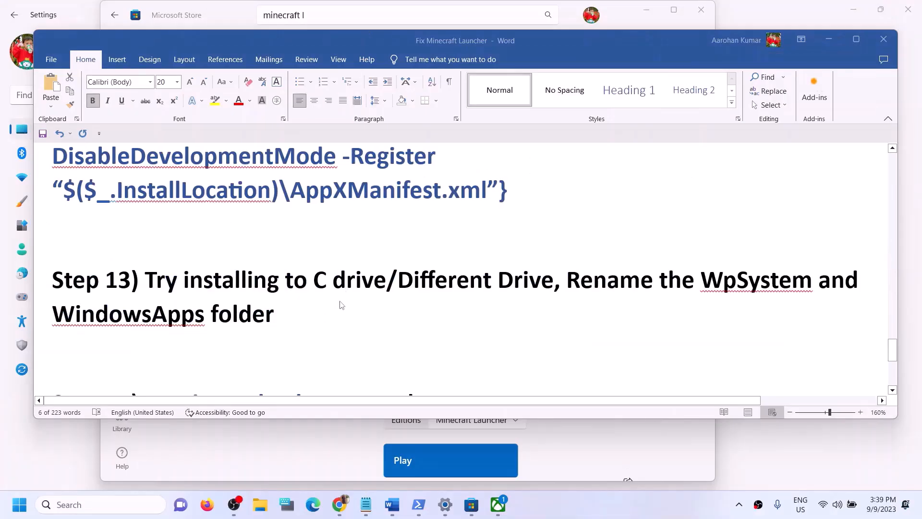
Highlight "Xbox" in Step 12 of the Word document and open the Xbox app's page in Microsoft Store by searching for "xbox"
scroll(342, 305, up, 5)
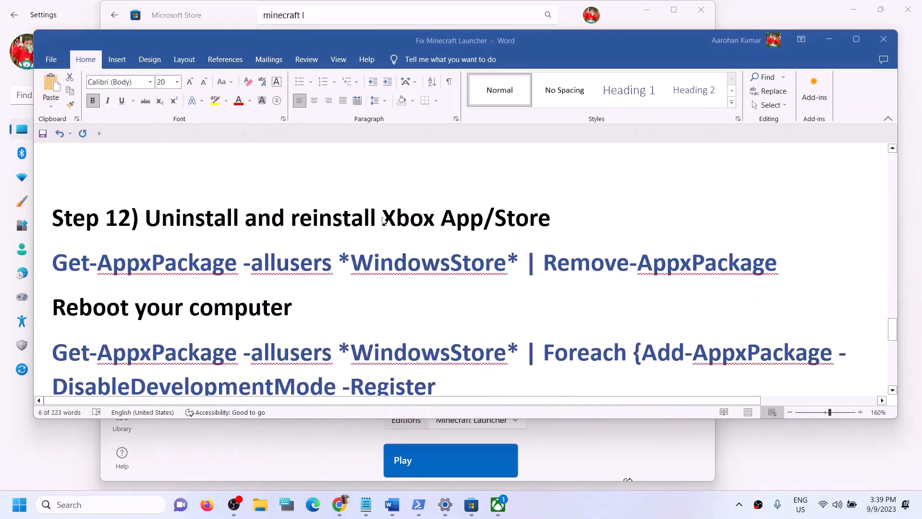
drag(383, 220, 444, 221)
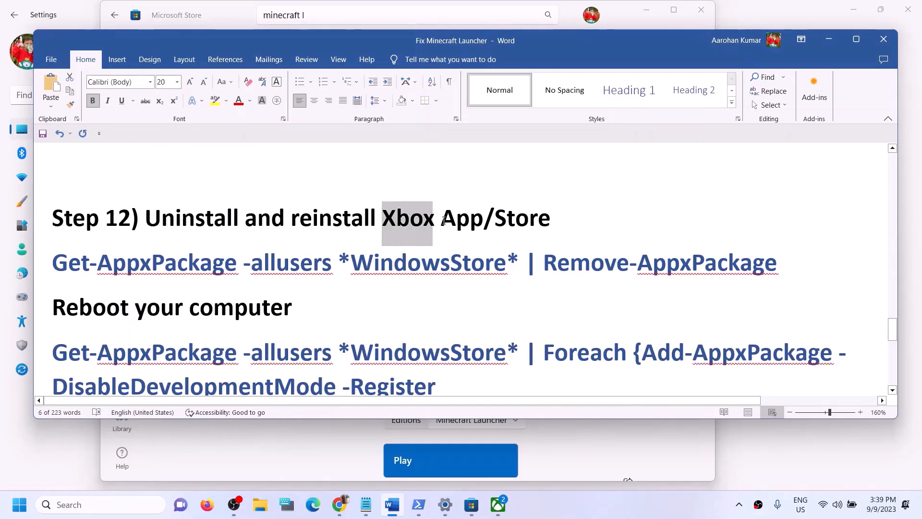
click(423, 14)
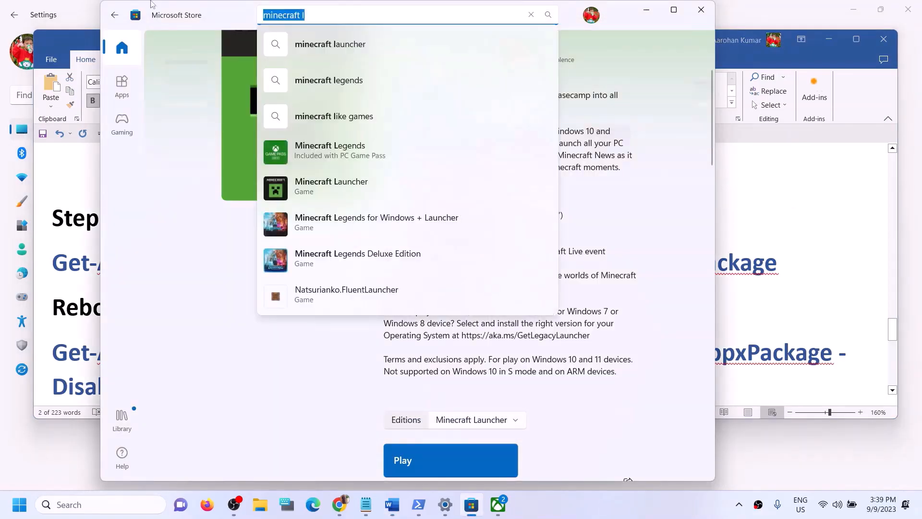
text(xbox)
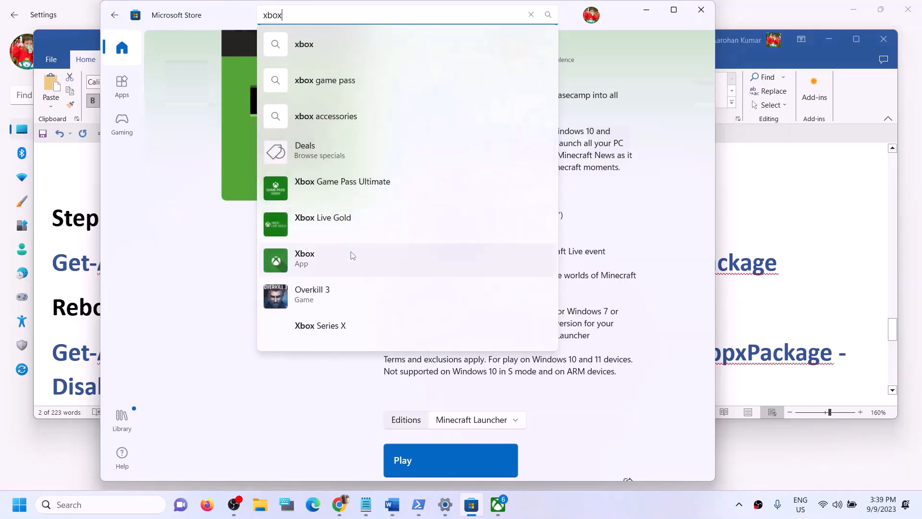
click(336, 264)
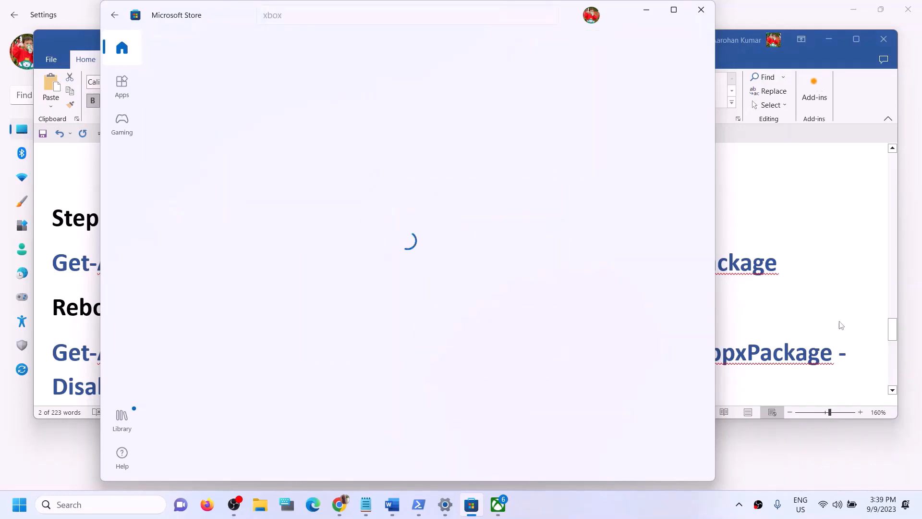
Return to the Word document and copy the inetcpl.cpl command from Step 14
click(772, 313)
scroll(399, 282, down, 3)
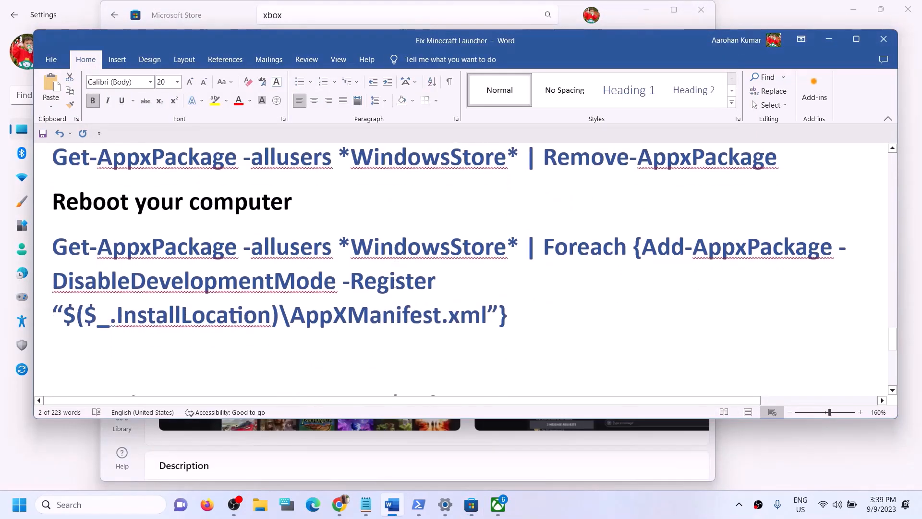
scroll(395, 283, down, 3)
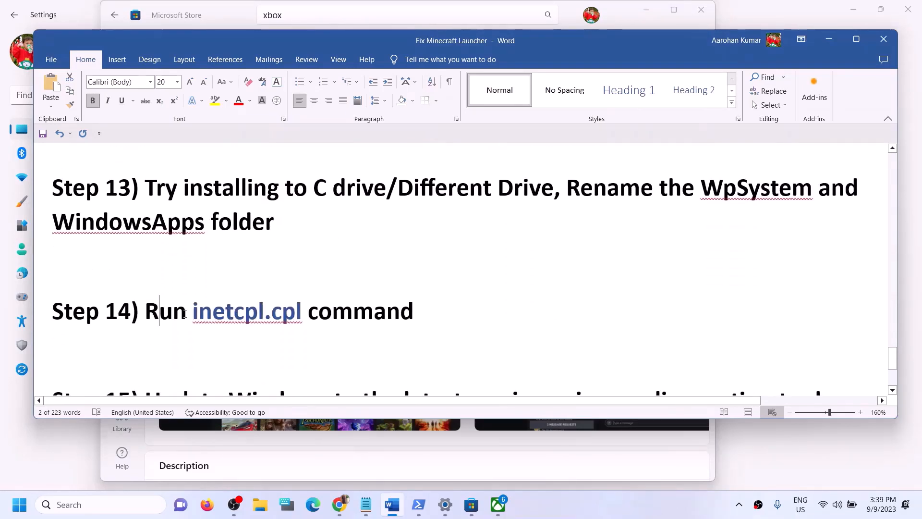
drag(158, 311, 413, 315)
key(Down)
drag(304, 317, 193, 313)
key(ctrl+c)
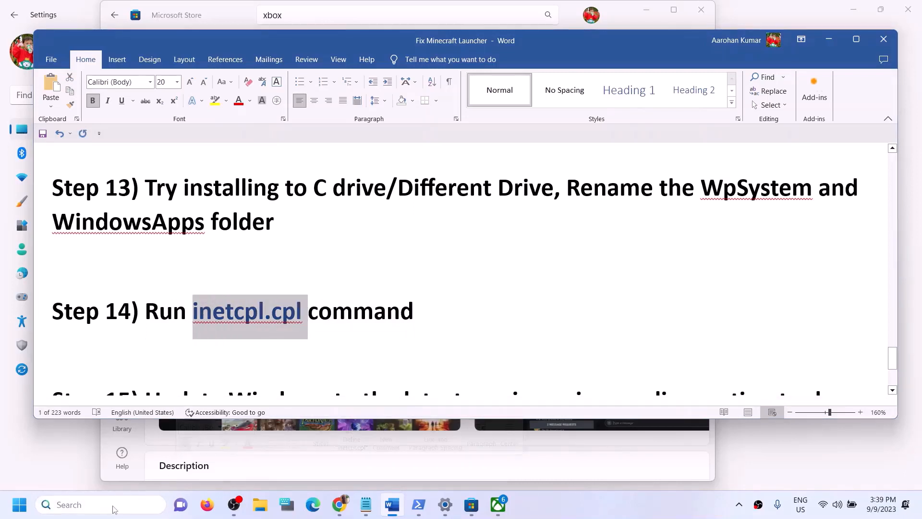
Paste the copied inetcpl.cpl command into Windows search and open the matching control panel item
click(114, 508)
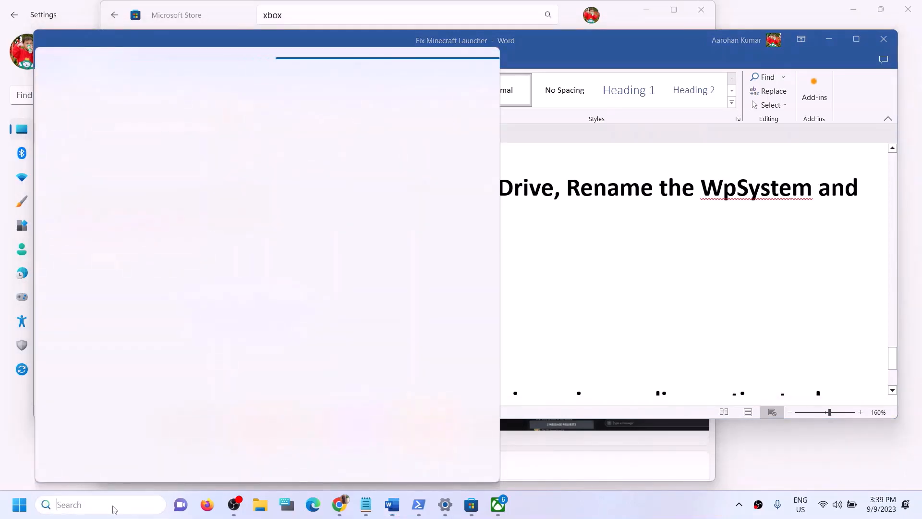
key(ctrl+v)
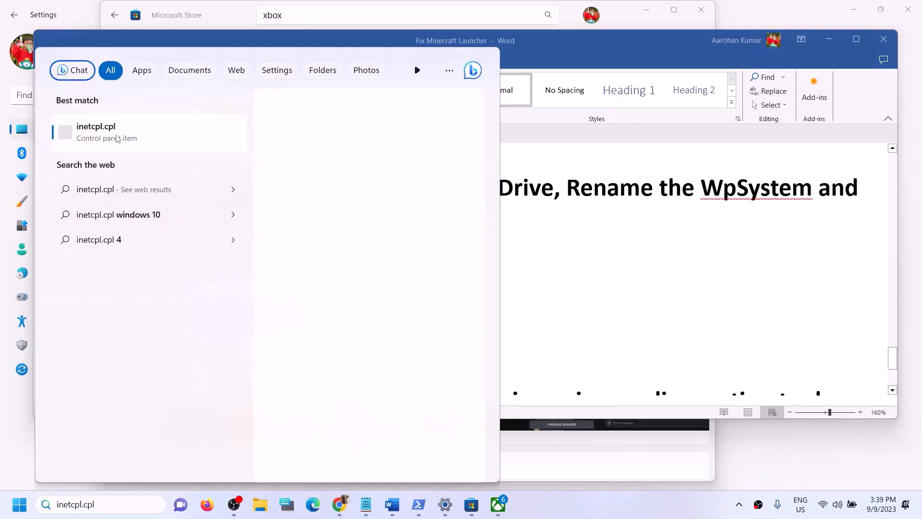
click(117, 138)
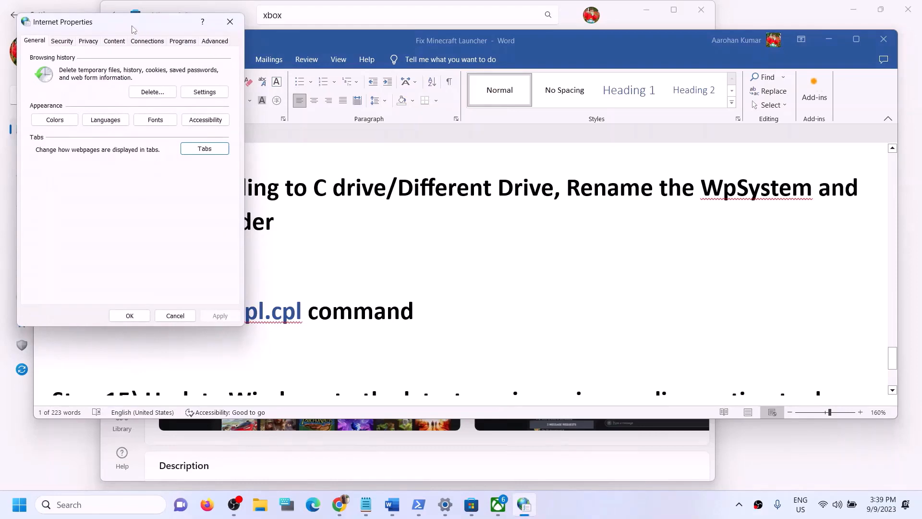
Examine the SSL and TLS options in the Advanced settings of Internet Properties and accept the dialog
drag(133, 29, 389, 172)
click(468, 188)
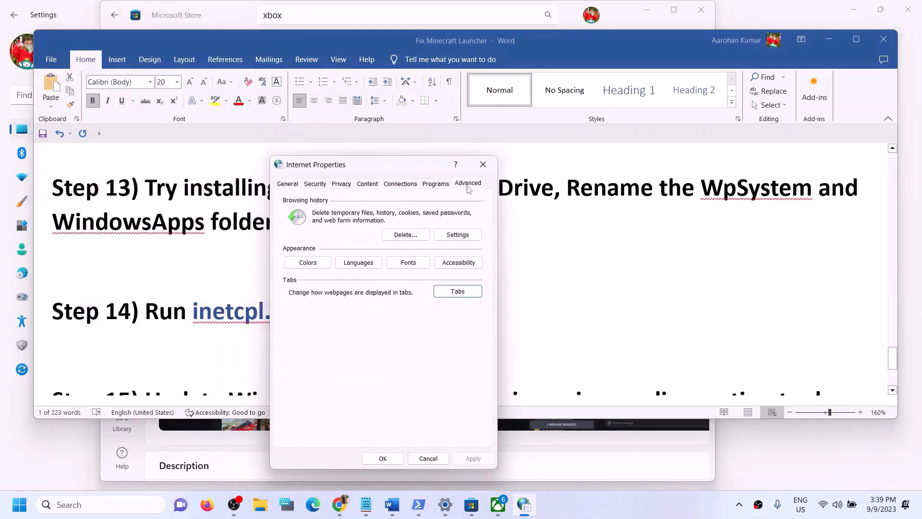
scroll(407, 308, down, 15)
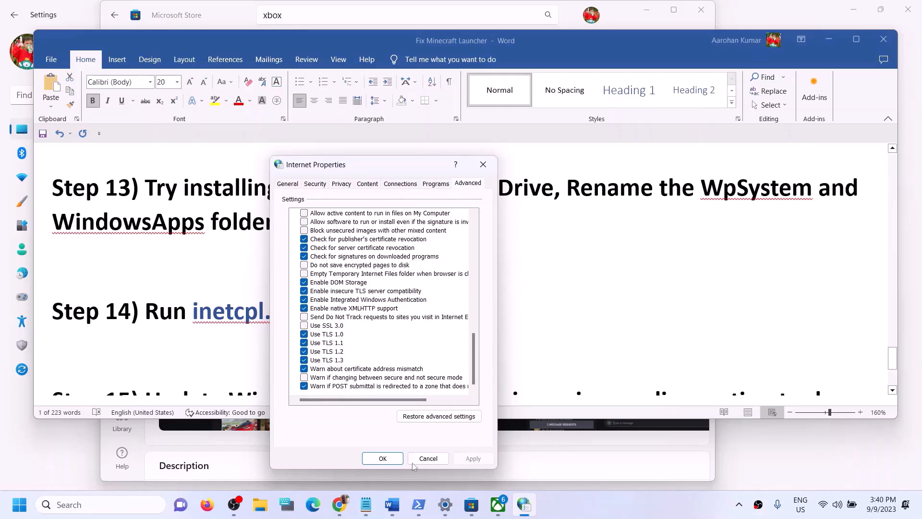
click(384, 459)
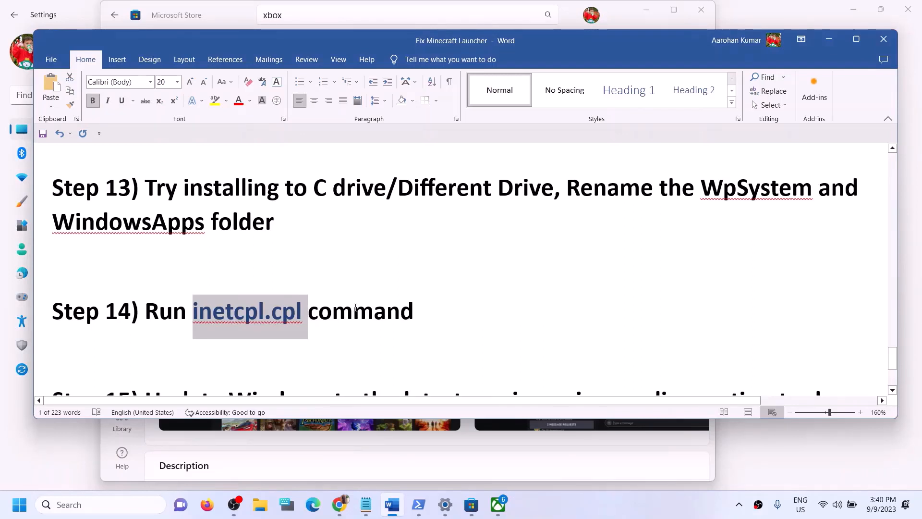
Highlight the Step 15 instruction in the Word document about updating Windows with the media creation tool
scroll(450, 301, down, 4)
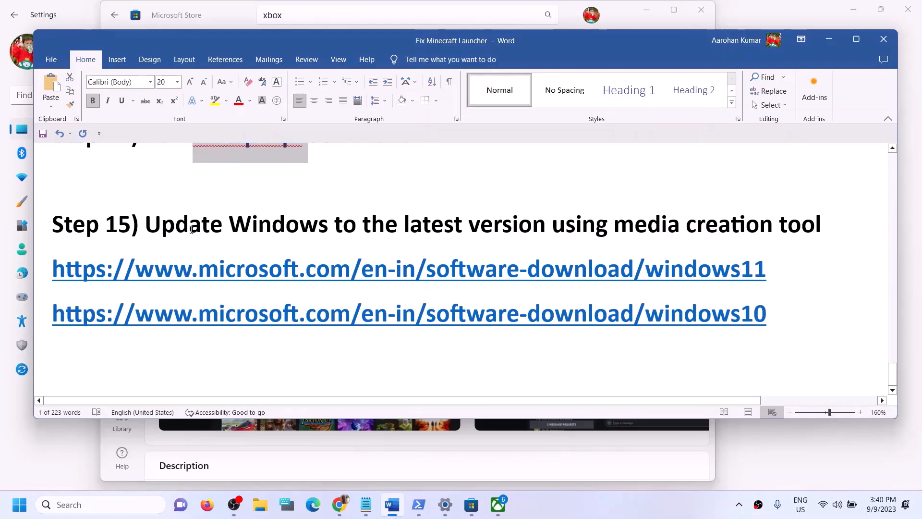
drag(150, 225, 825, 227)
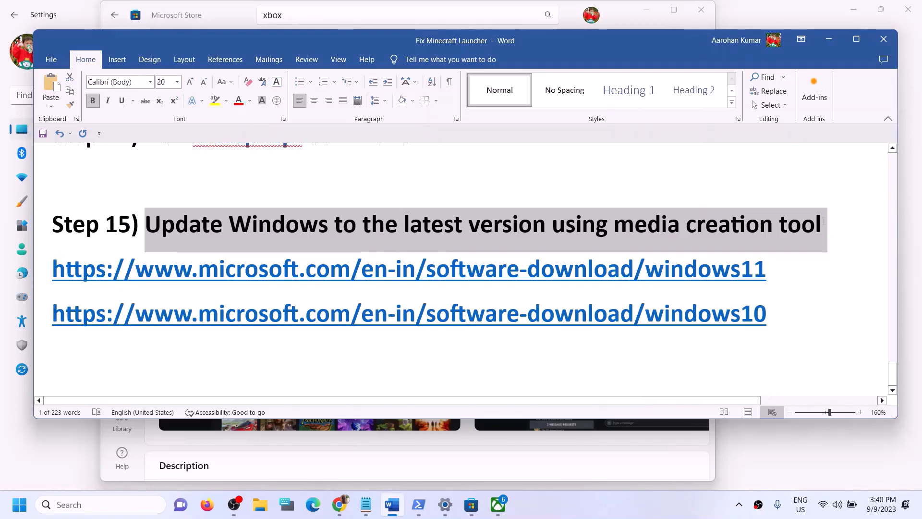
Highlight the Windows 10 and Windows 11 software download links in the Word document
drag(824, 222, 824, 222)
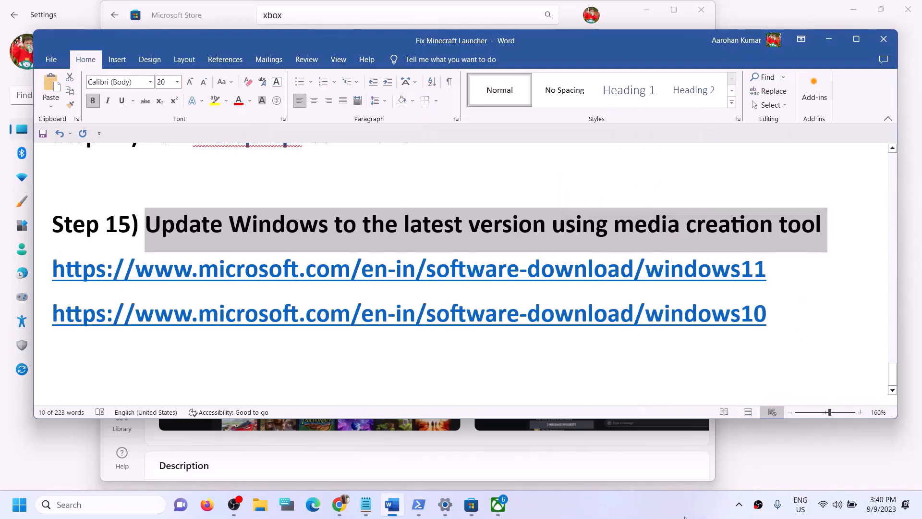
click(652, 513)
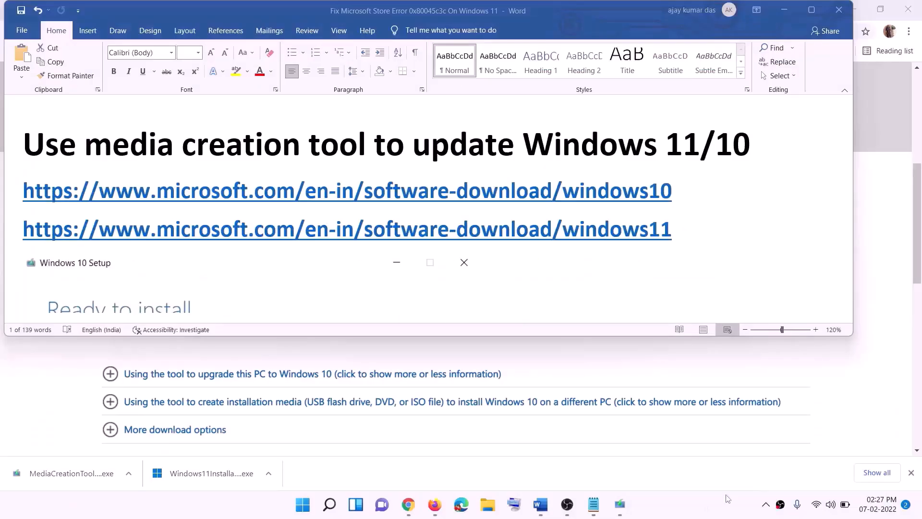
click(680, 190)
drag(685, 192, 251, 187)
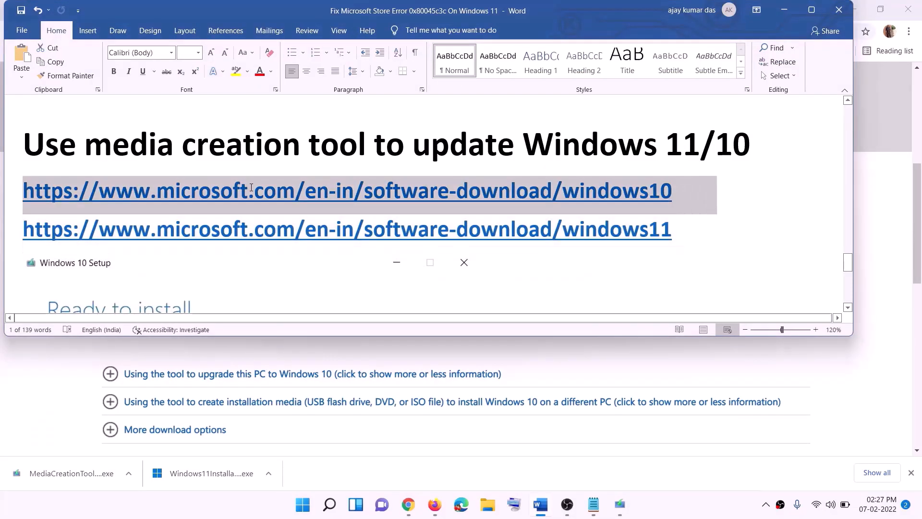
drag(688, 231, 144, 232)
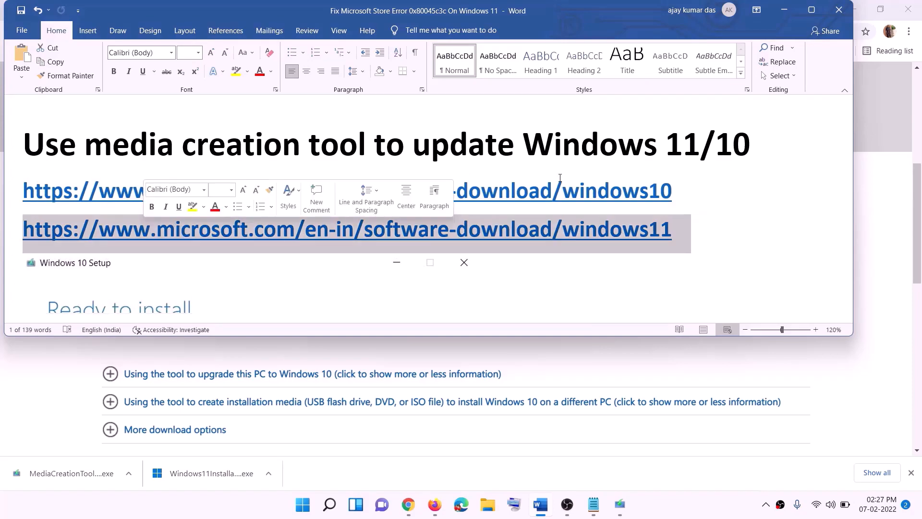
Minimise the document and highlight the media creation tool text on the Download Windows 10 page
click(784, 10)
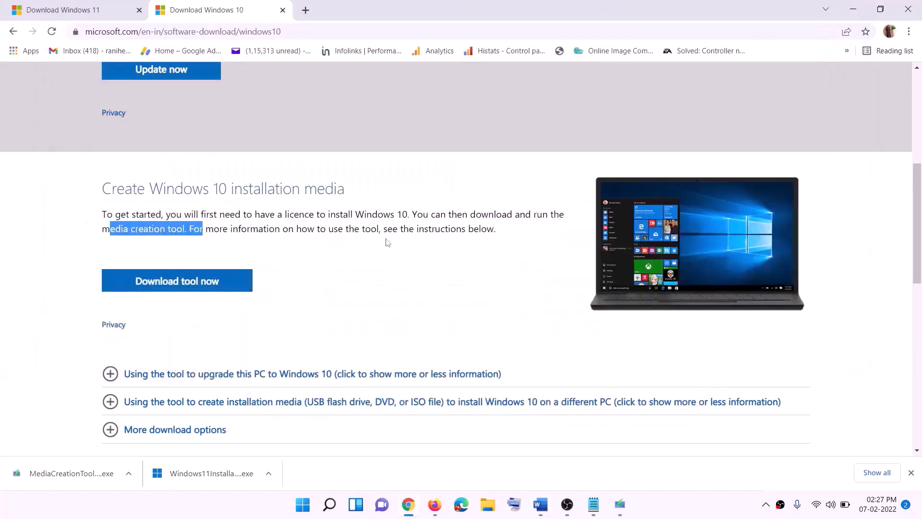
scroll(396, 248, up, 6)
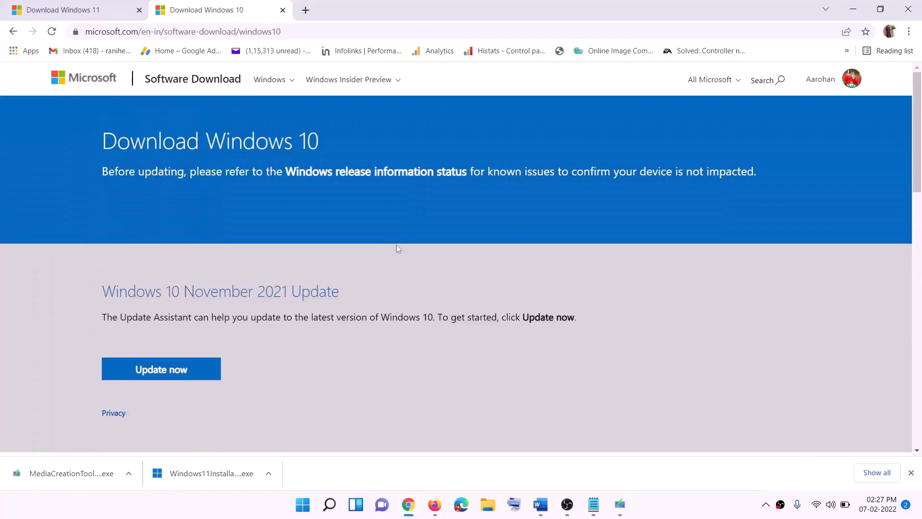
scroll(282, 265, down, 5)
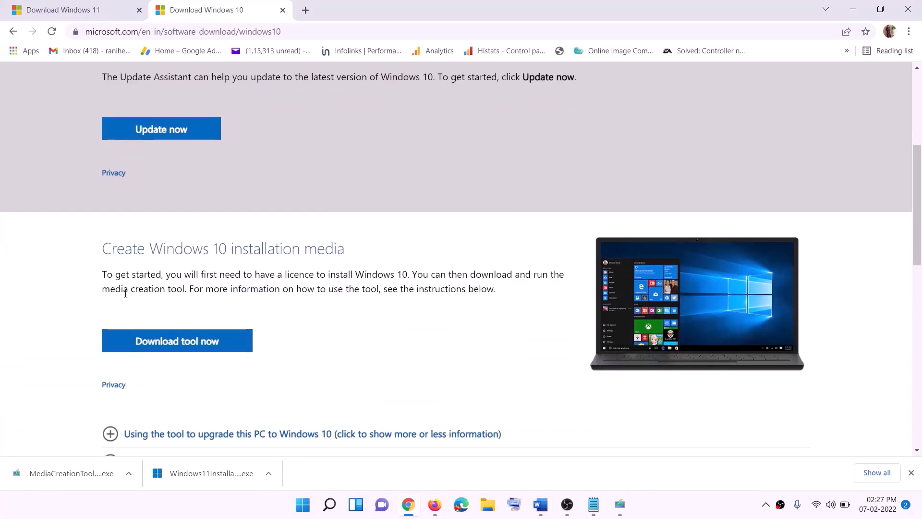
drag(119, 289, 206, 288)
scroll(294, 259, down, 3)
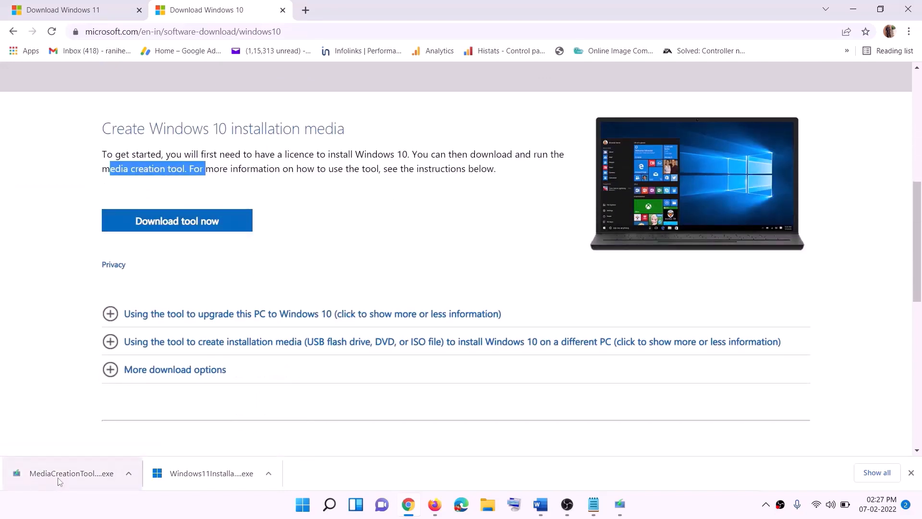
Accept the Windows 10 Setup license terms and start the download with Upgrade this PC now
click(624, 508)
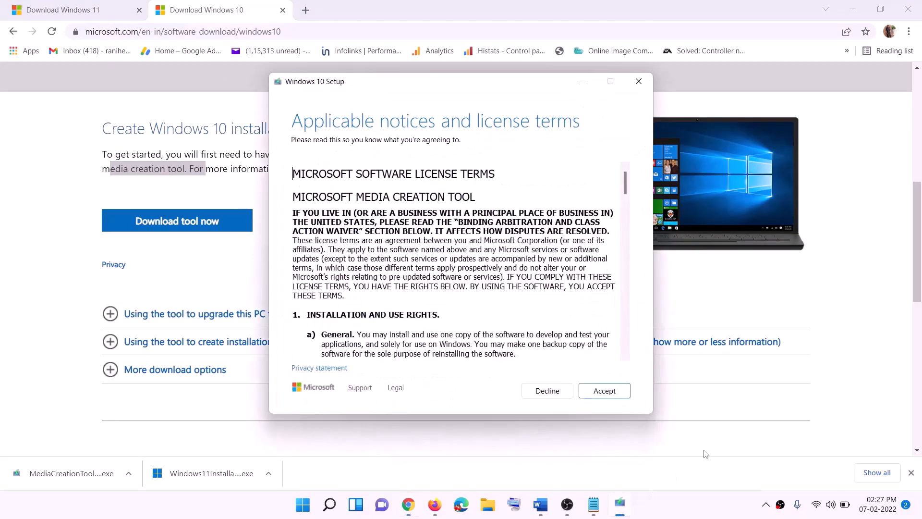
click(603, 393)
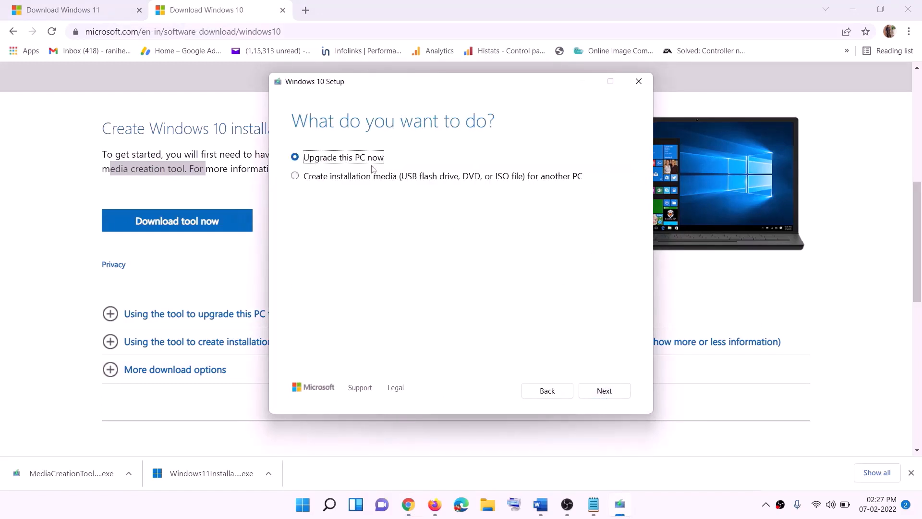
click(604, 392)
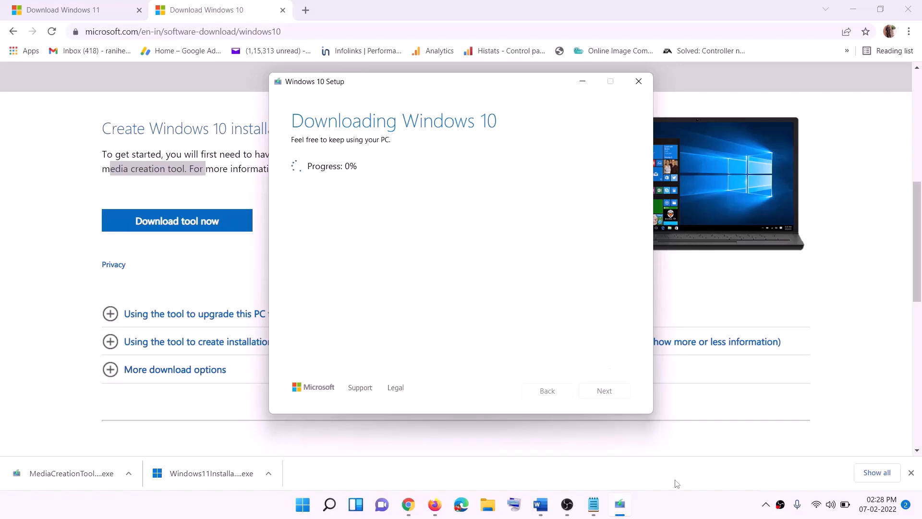
click(682, 514)
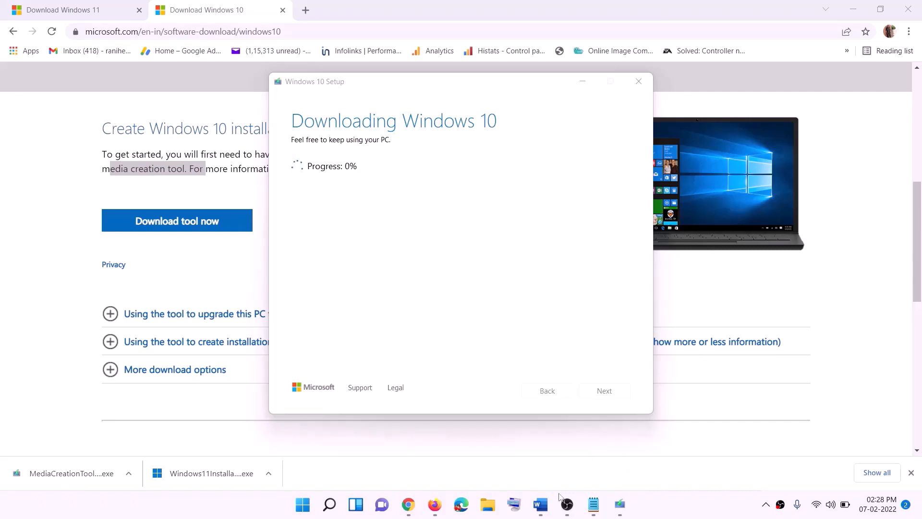
Open the Word document maximised and examine the Windows 10 Ready to install picture, including the option for keeping personal files and apps
click(540, 503)
scroll(98, 230, down, 1)
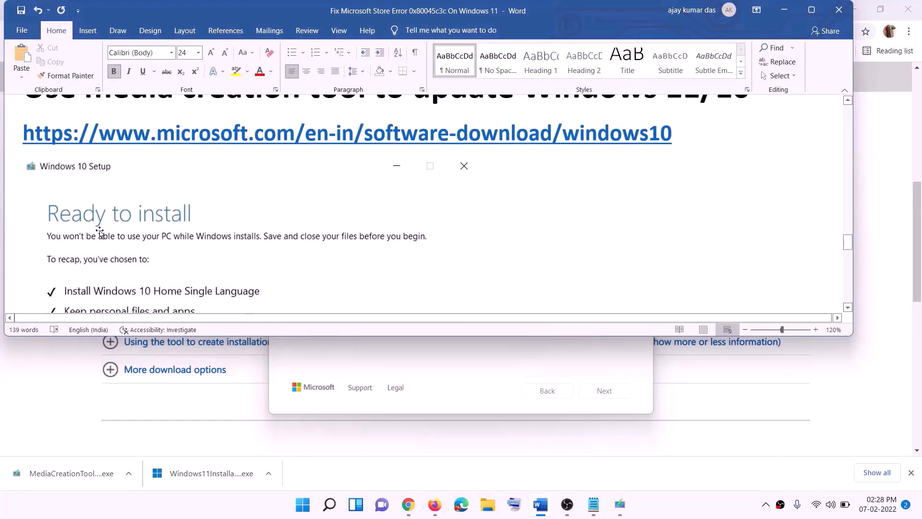
click(811, 10)
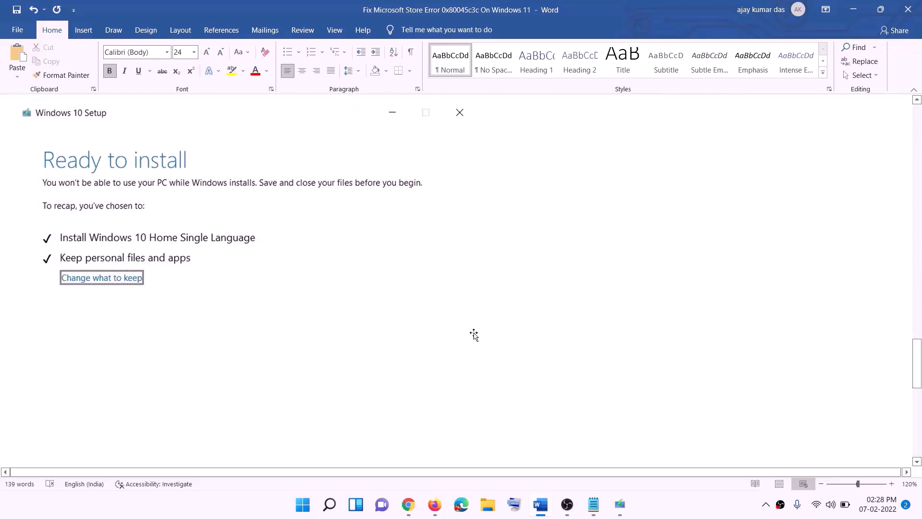
scroll(474, 333, down, 2)
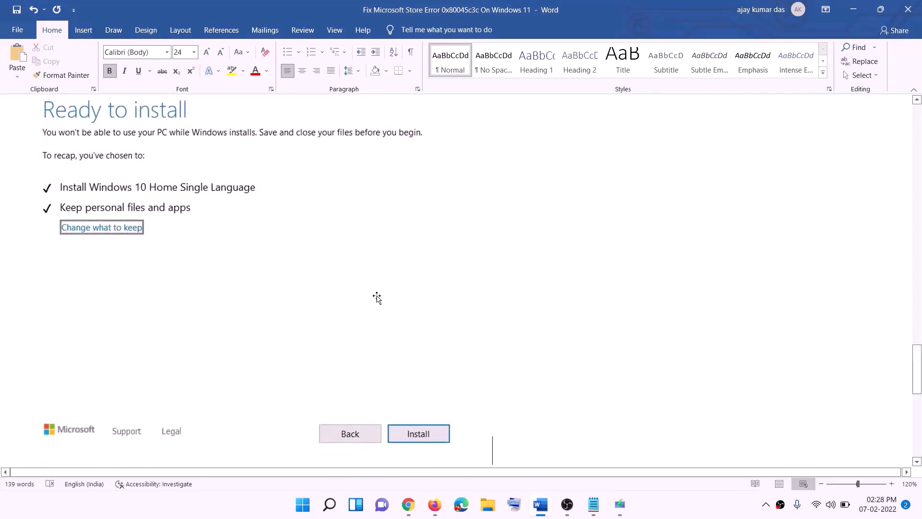
scroll(376, 298, up, 1)
click(664, 509)
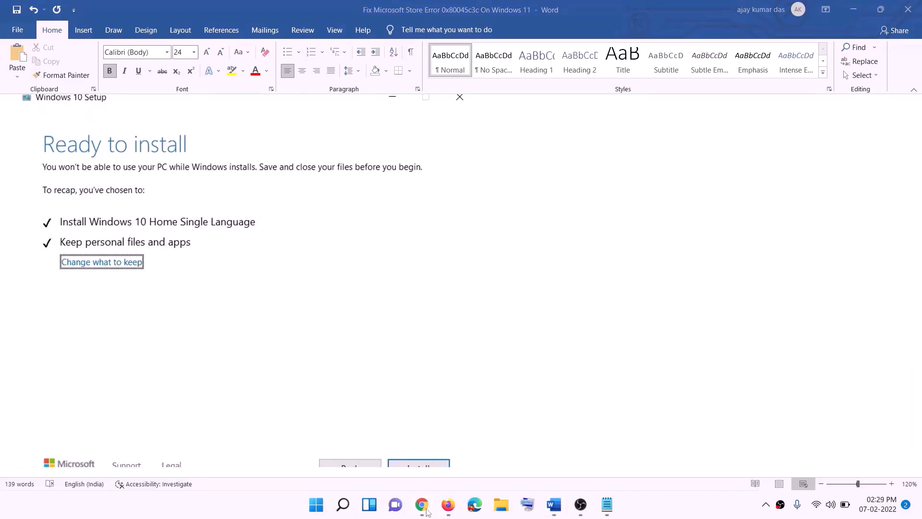
Download the media creation tool from the Create Windows 11 Installation Media section of the Download Windows 11 page
click(422, 508)
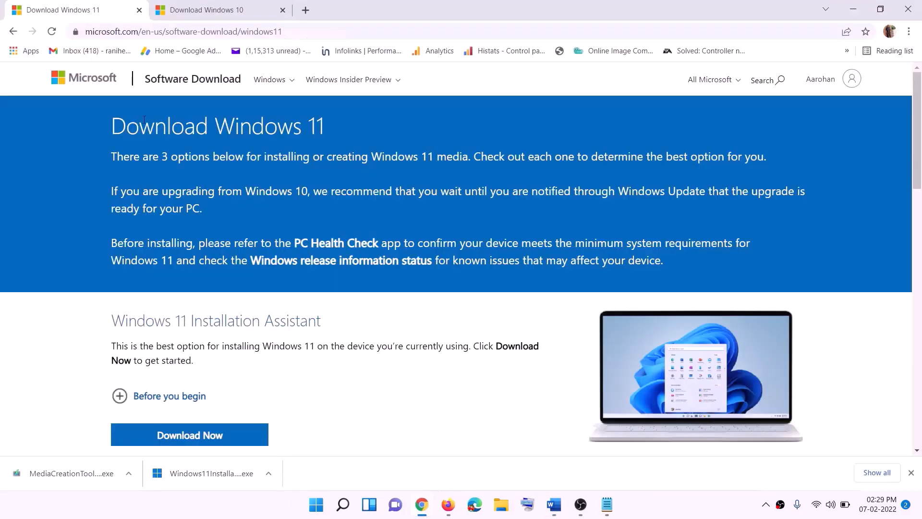
scroll(188, 300, down, 5)
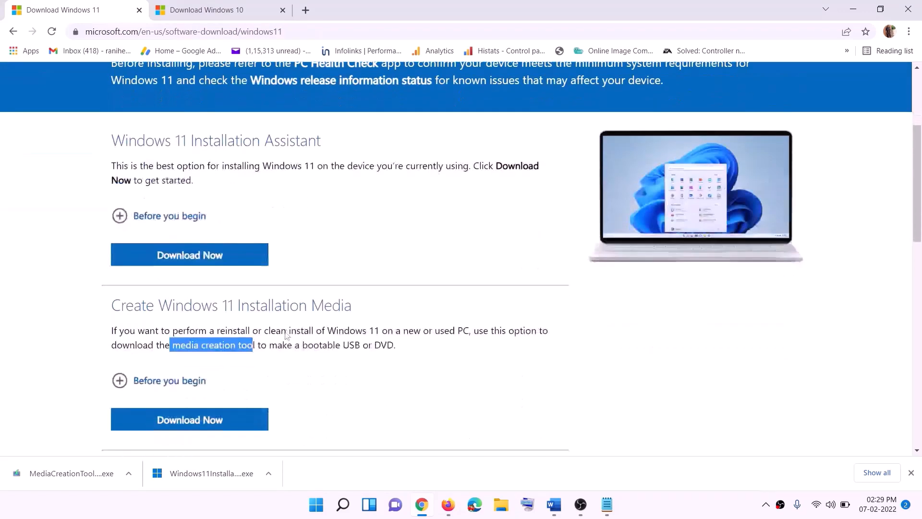
drag(172, 285, 267, 285)
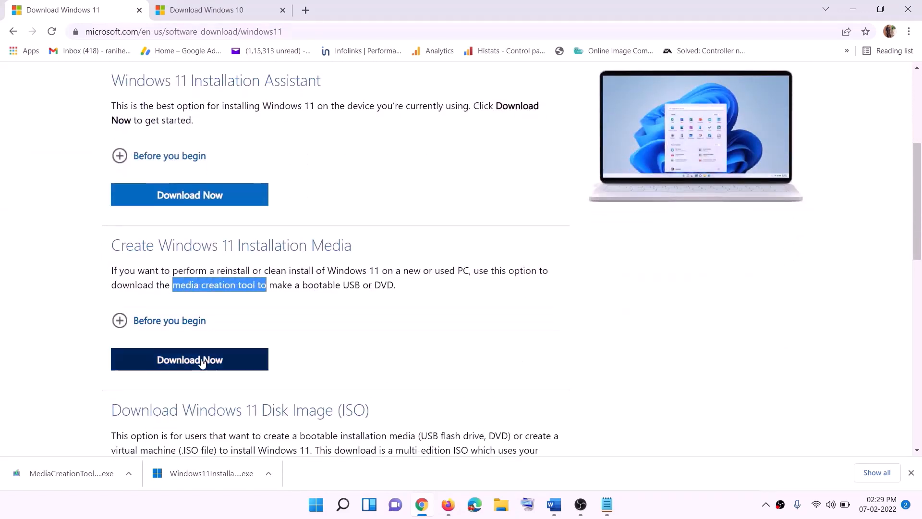
click(183, 366)
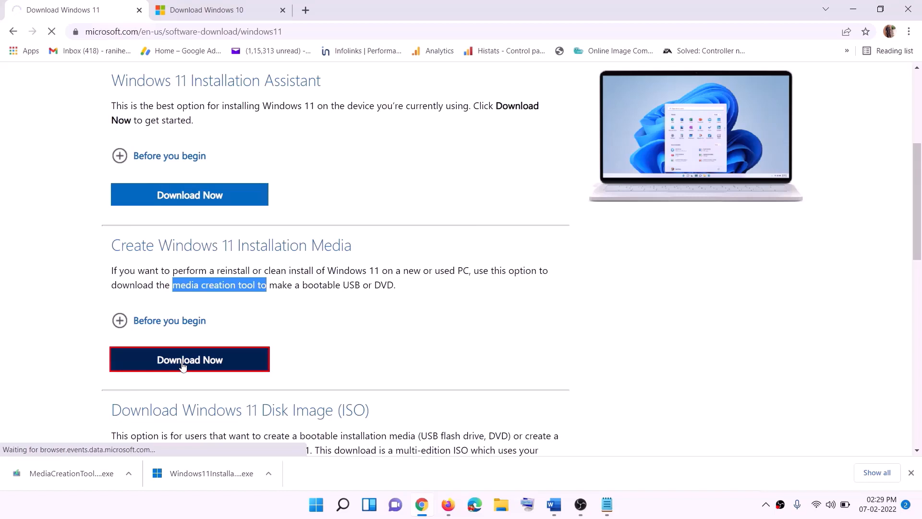
Run the downloaded media creation tool with administrator permission and accept the Windows 11 Setup license terms
click(65, 475)
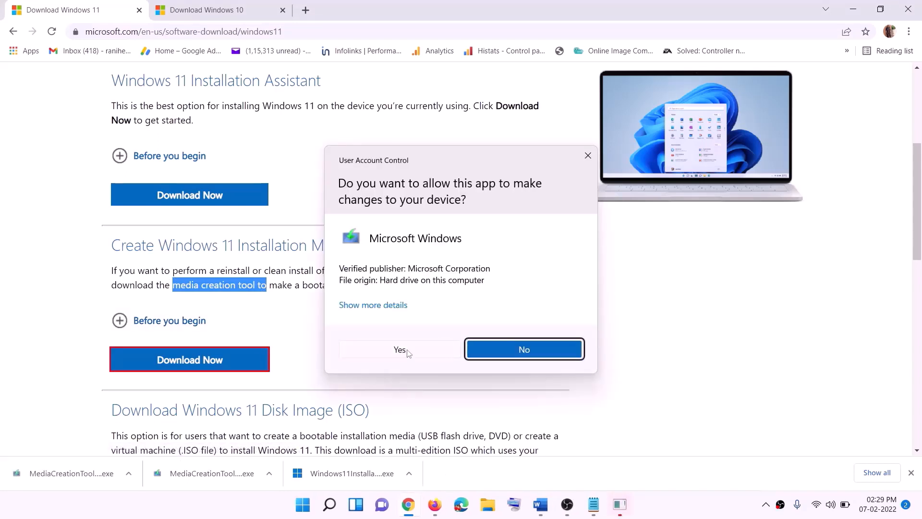
click(406, 351)
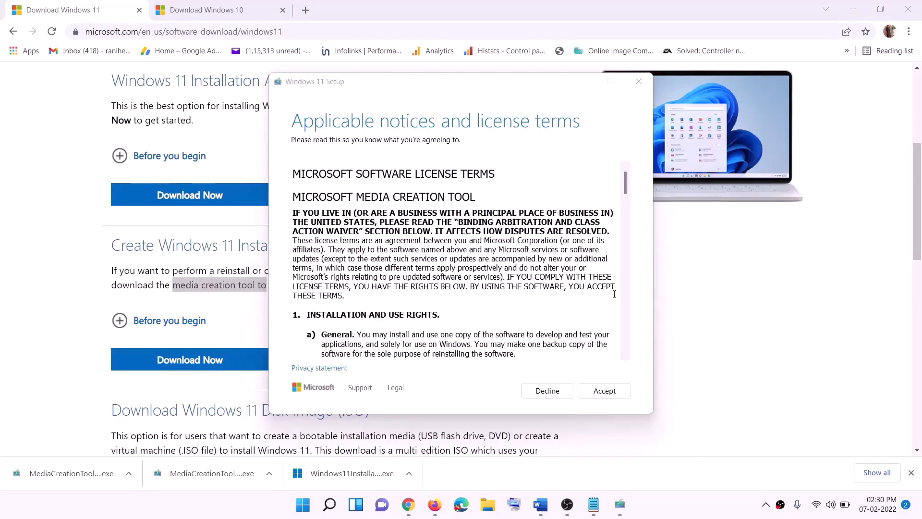
click(597, 389)
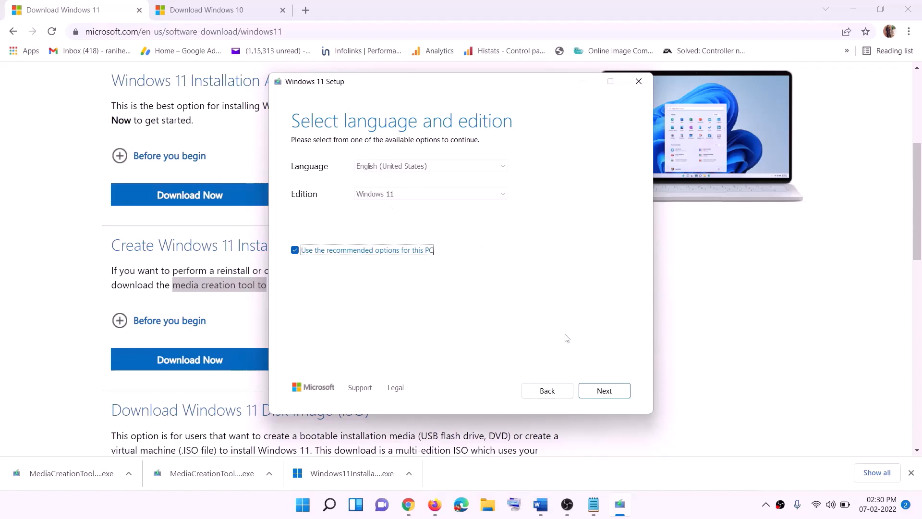
Keep the recommended language and edition, choose ISO file as the media, and save it as Windows on the Desktop
click(597, 392)
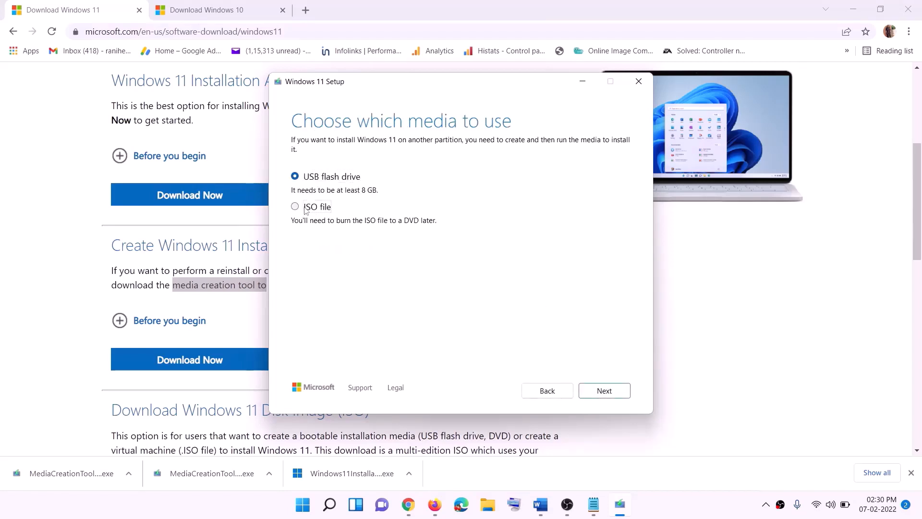
click(345, 207)
click(608, 391)
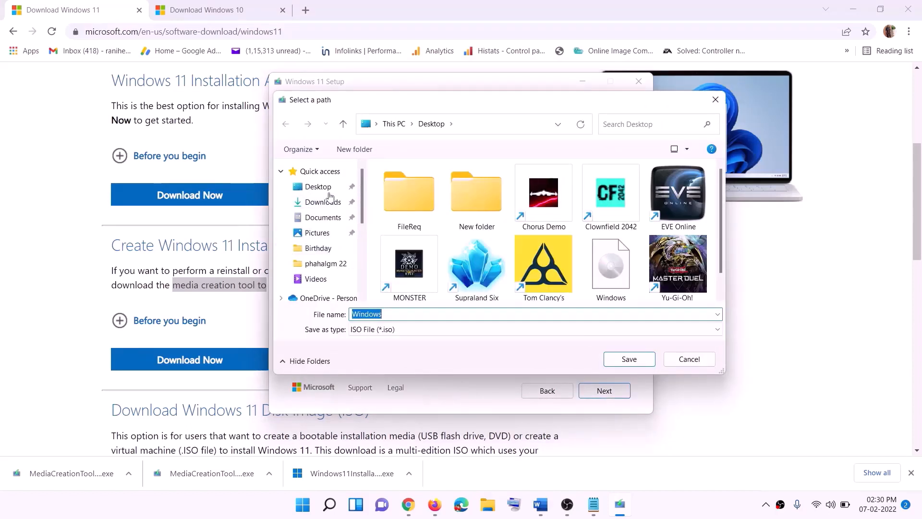
click(315, 189)
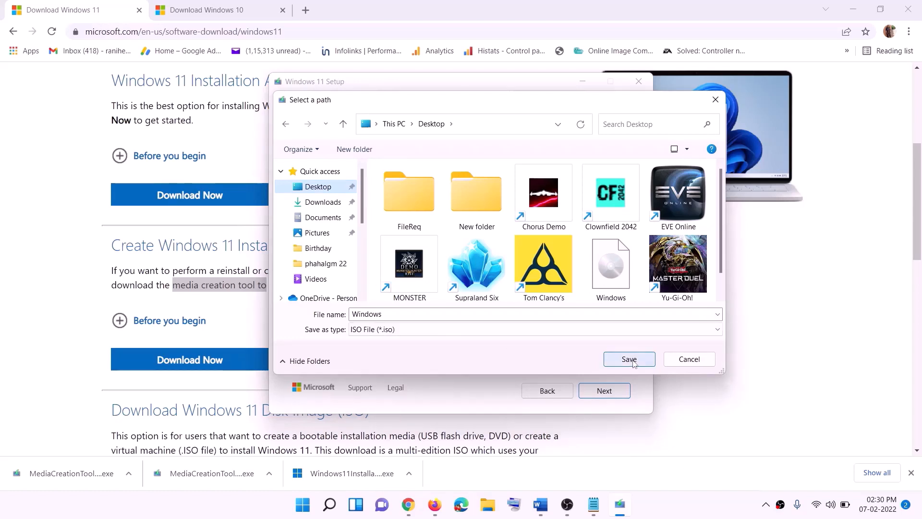
click(651, 504)
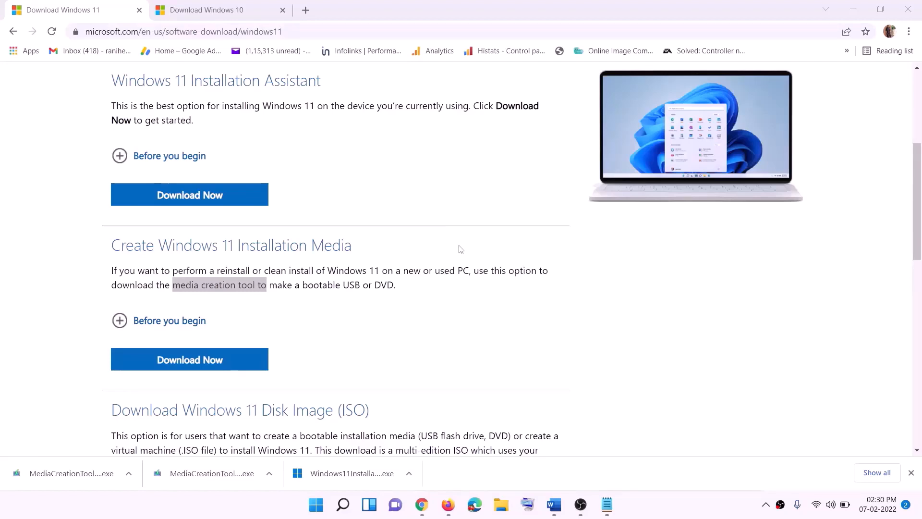
Show the desktop, move the Windows disc image to a free spot among the icons, and mount it
key(super+d)
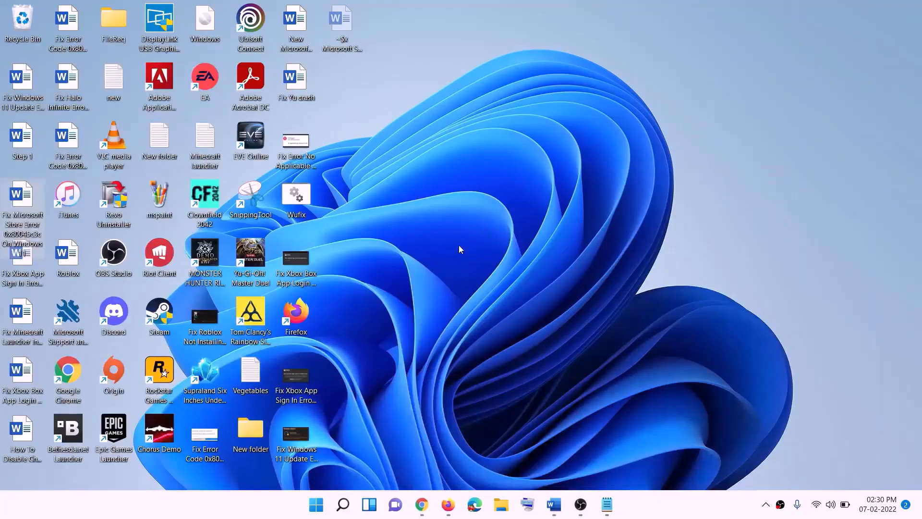
drag(223, 28, 365, 287)
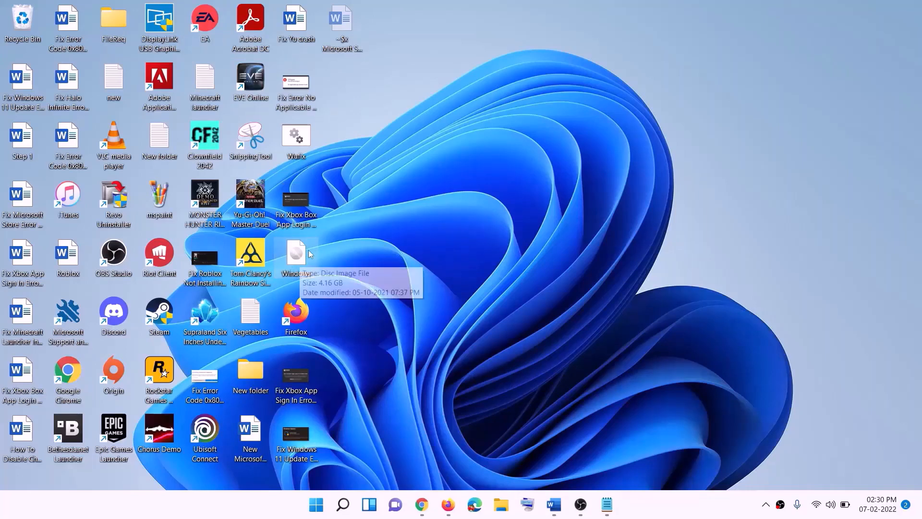
double_click(297, 257)
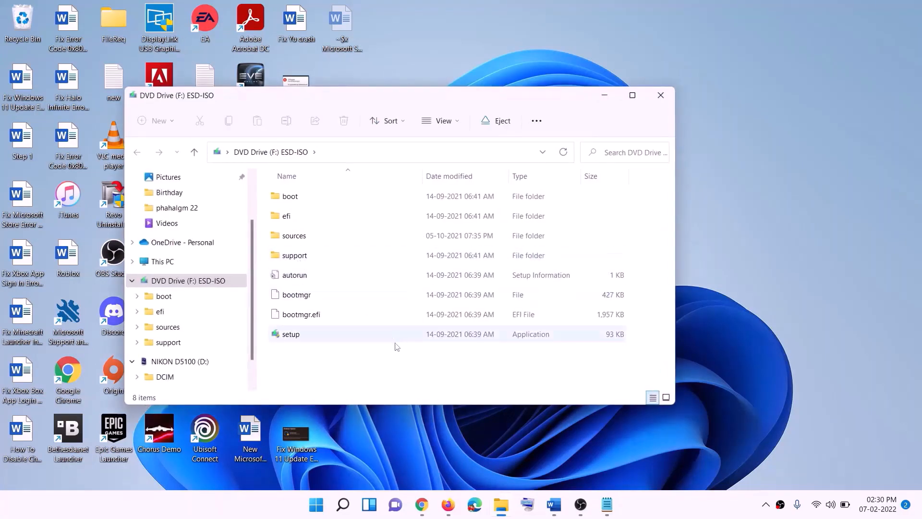
Run setup from the mounted ESD-ISO drive with administrator permission and continue past the Install Windows 11 page
click(293, 337)
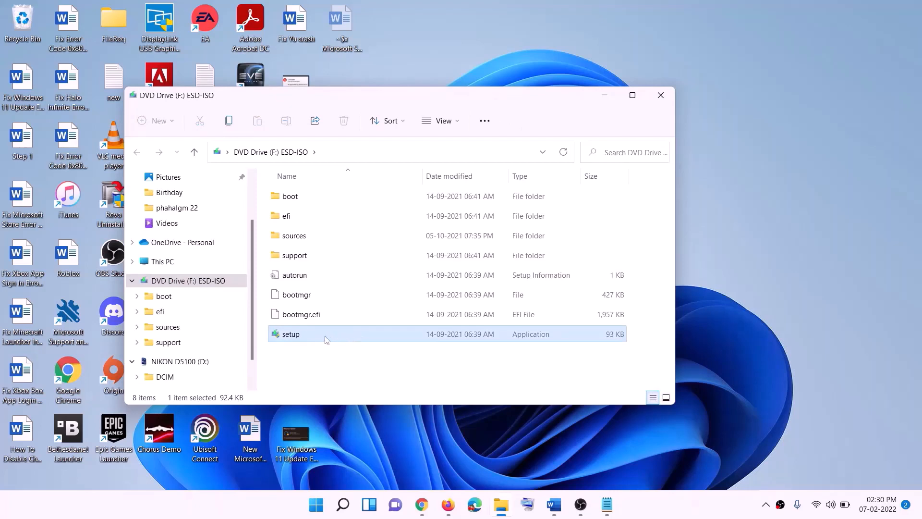
double_click(314, 332)
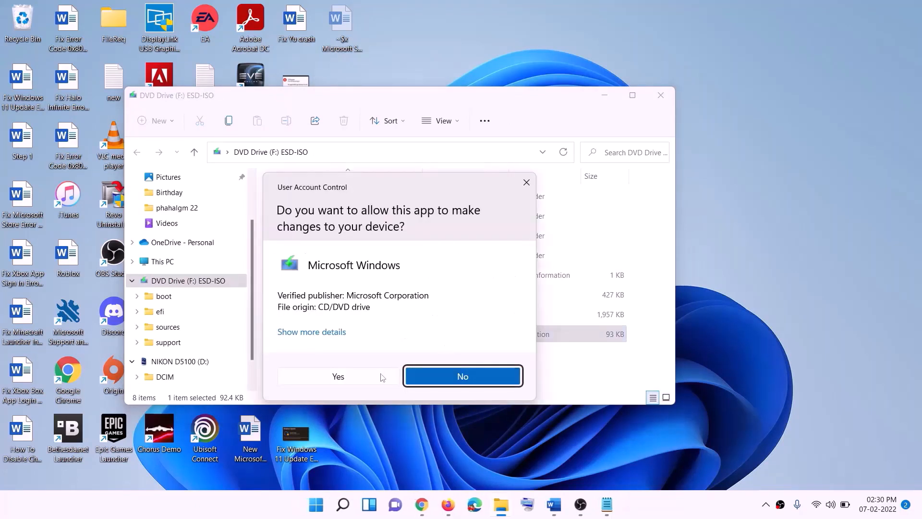
click(370, 377)
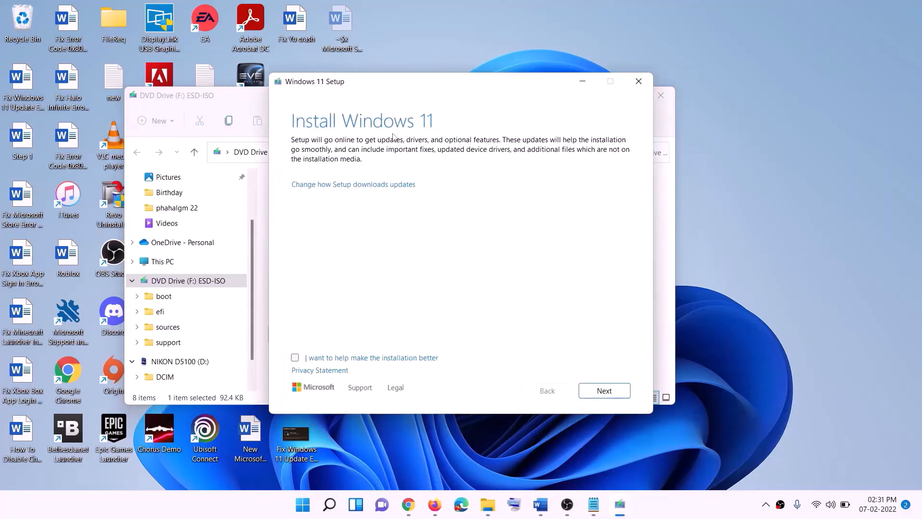
click(608, 391)
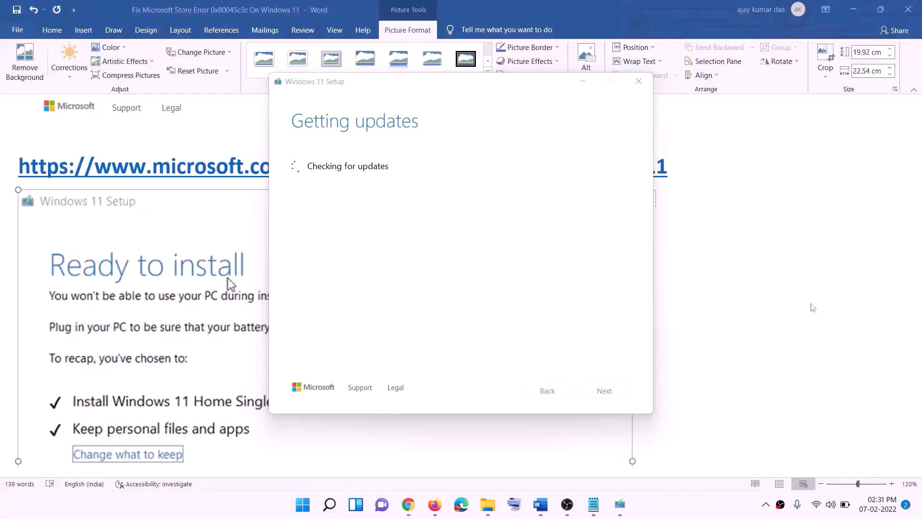
Switch to the Word document and review the Ready to install screenshot, including what to keep and the Install option
click(738, 303)
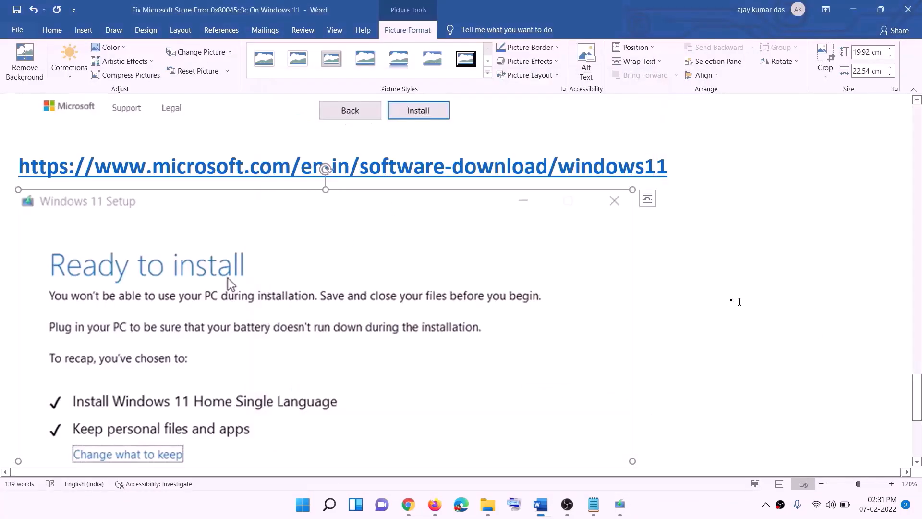
scroll(214, 240, down, 1)
scroll(214, 241, down, 2)
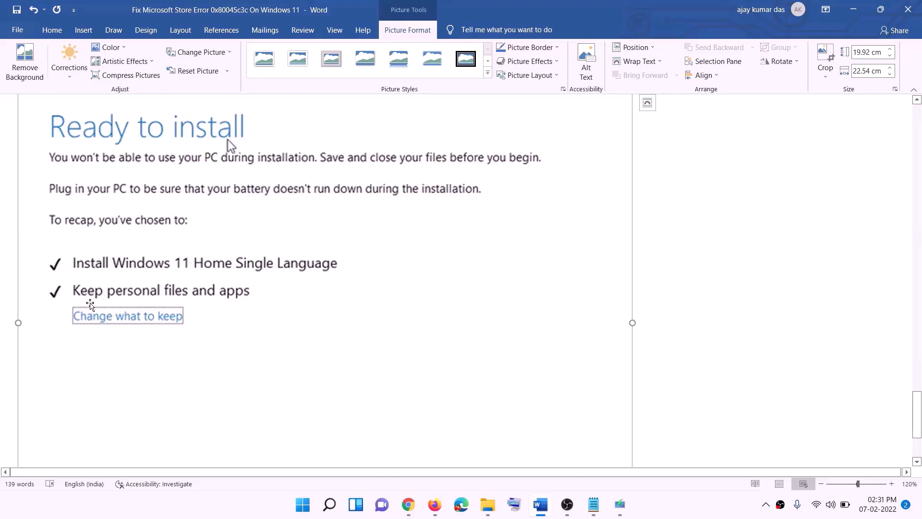
scroll(327, 300, down, 2)
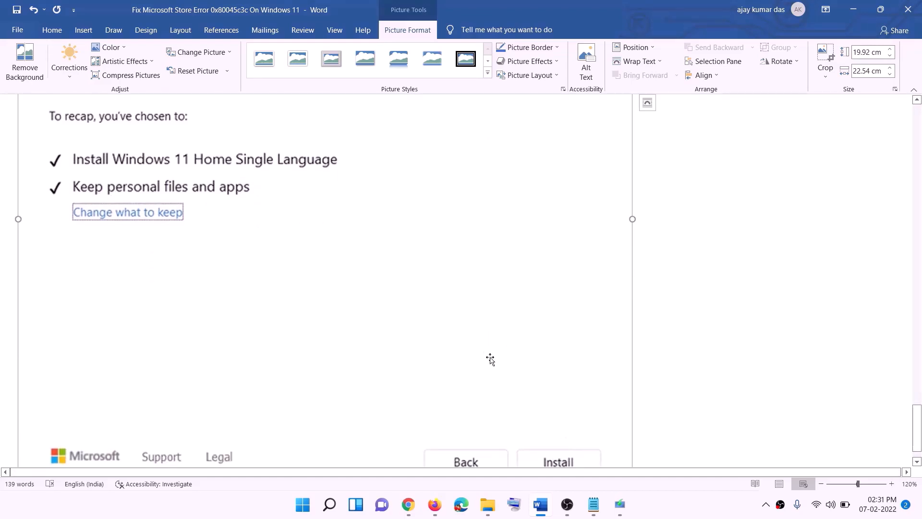
scroll(490, 360, up, 5)
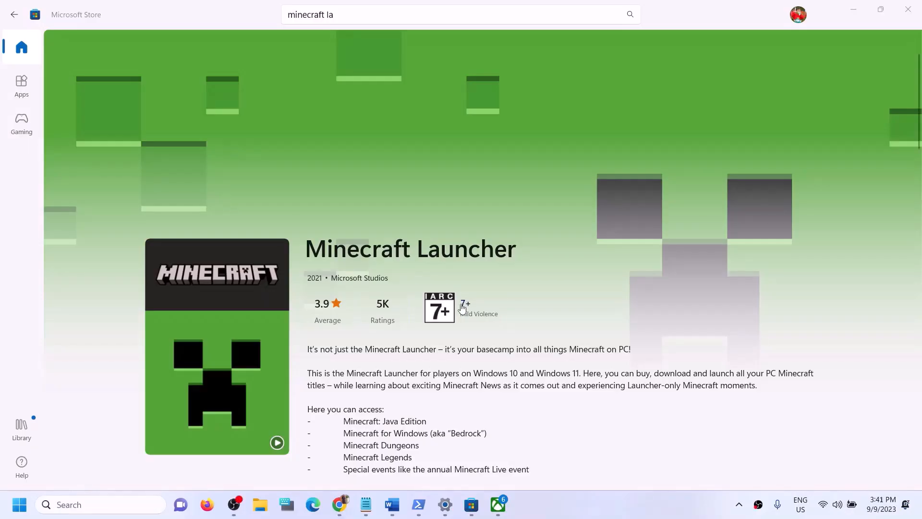
Review the Minecraft Launcher page in Microsoft Store, then switch to its page in the Xbox app
scroll(463, 308, down, 4)
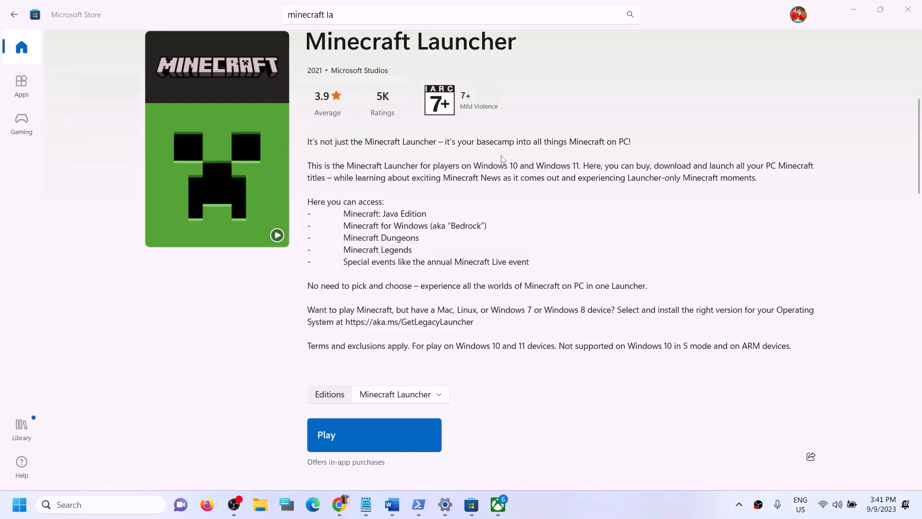
scroll(502, 158, up, 4)
click(499, 504)
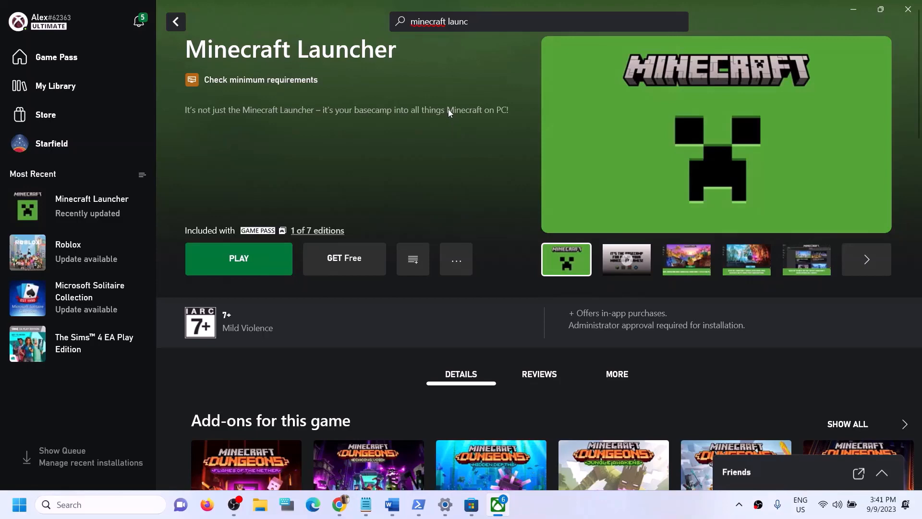
click(649, 509)
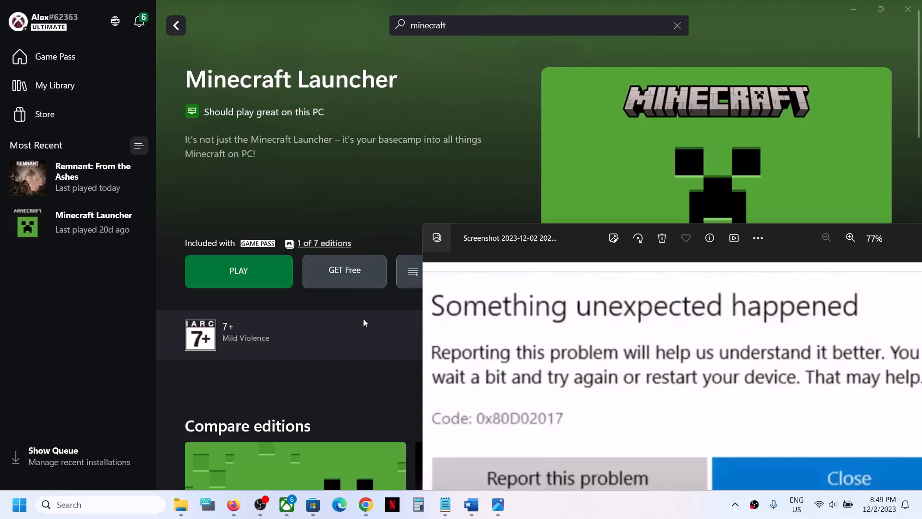
Switch to Microsoft Store and launch Minecraft Launcher from its product page
click(313, 504)
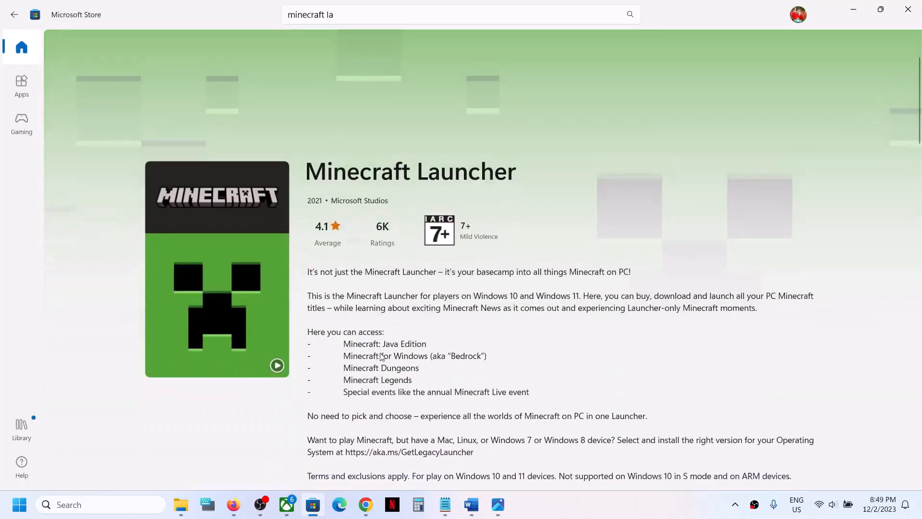
scroll(380, 355, down, 3)
click(362, 432)
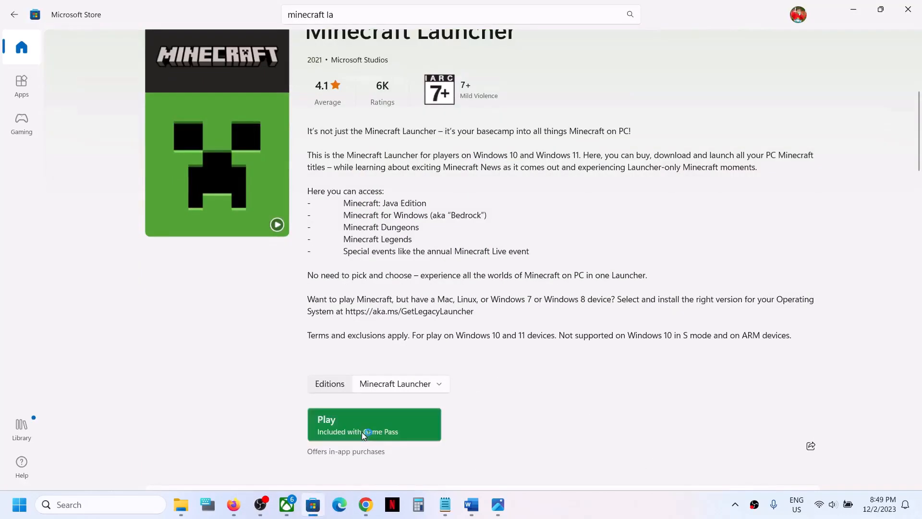